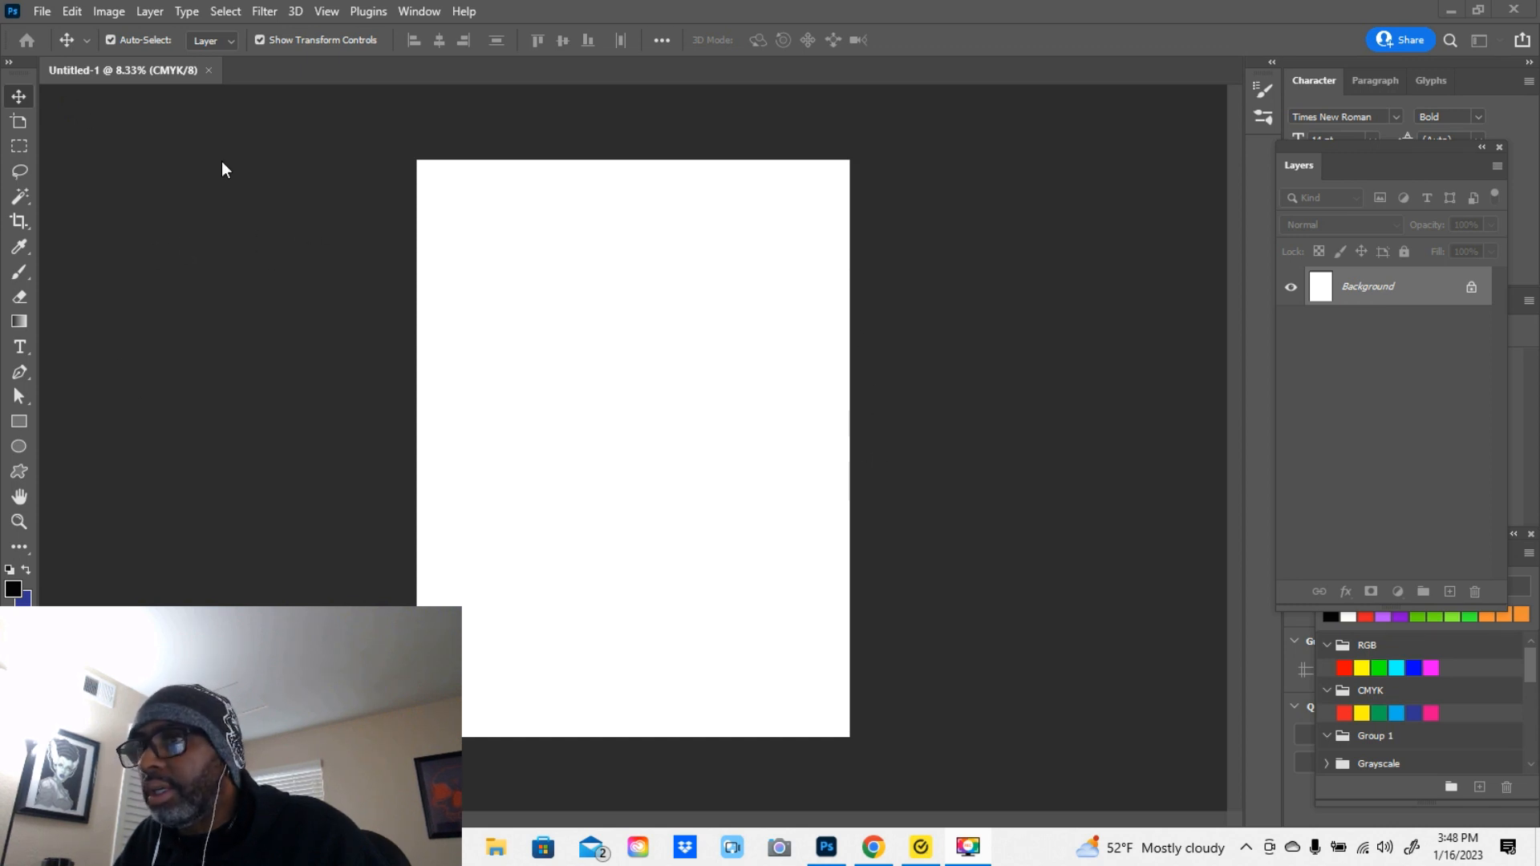
Save the blank document to the computer as a Photoshop file named "Zombie Head 18 x 24 poster" in the TJD Graphics rebrand 2020 folder
{"action": "left_click", "coordinate": [40, 13]}
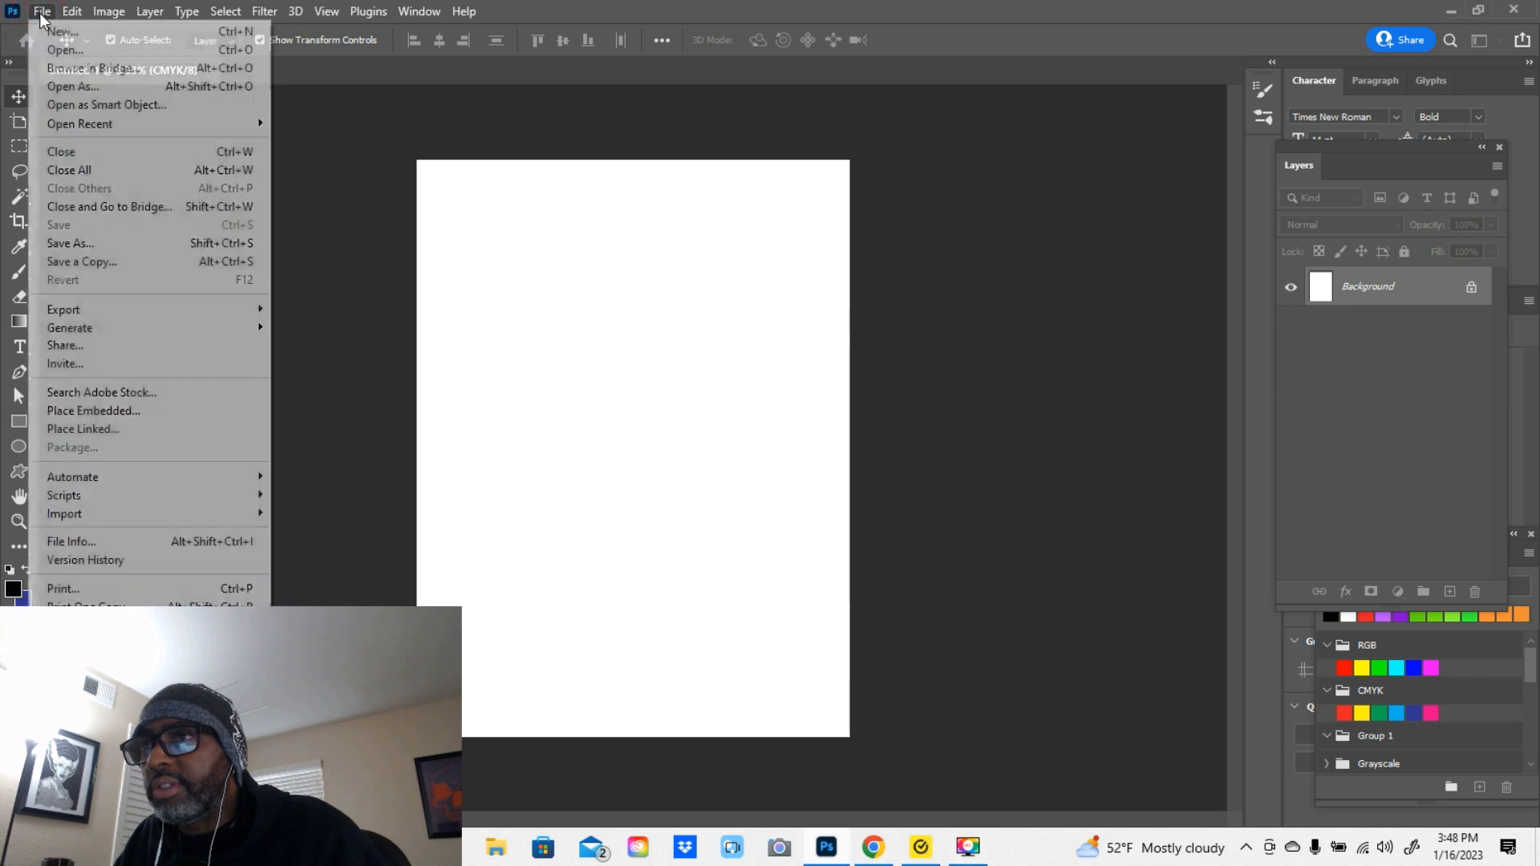
{"action": "left_click", "coordinate": [84, 241]}
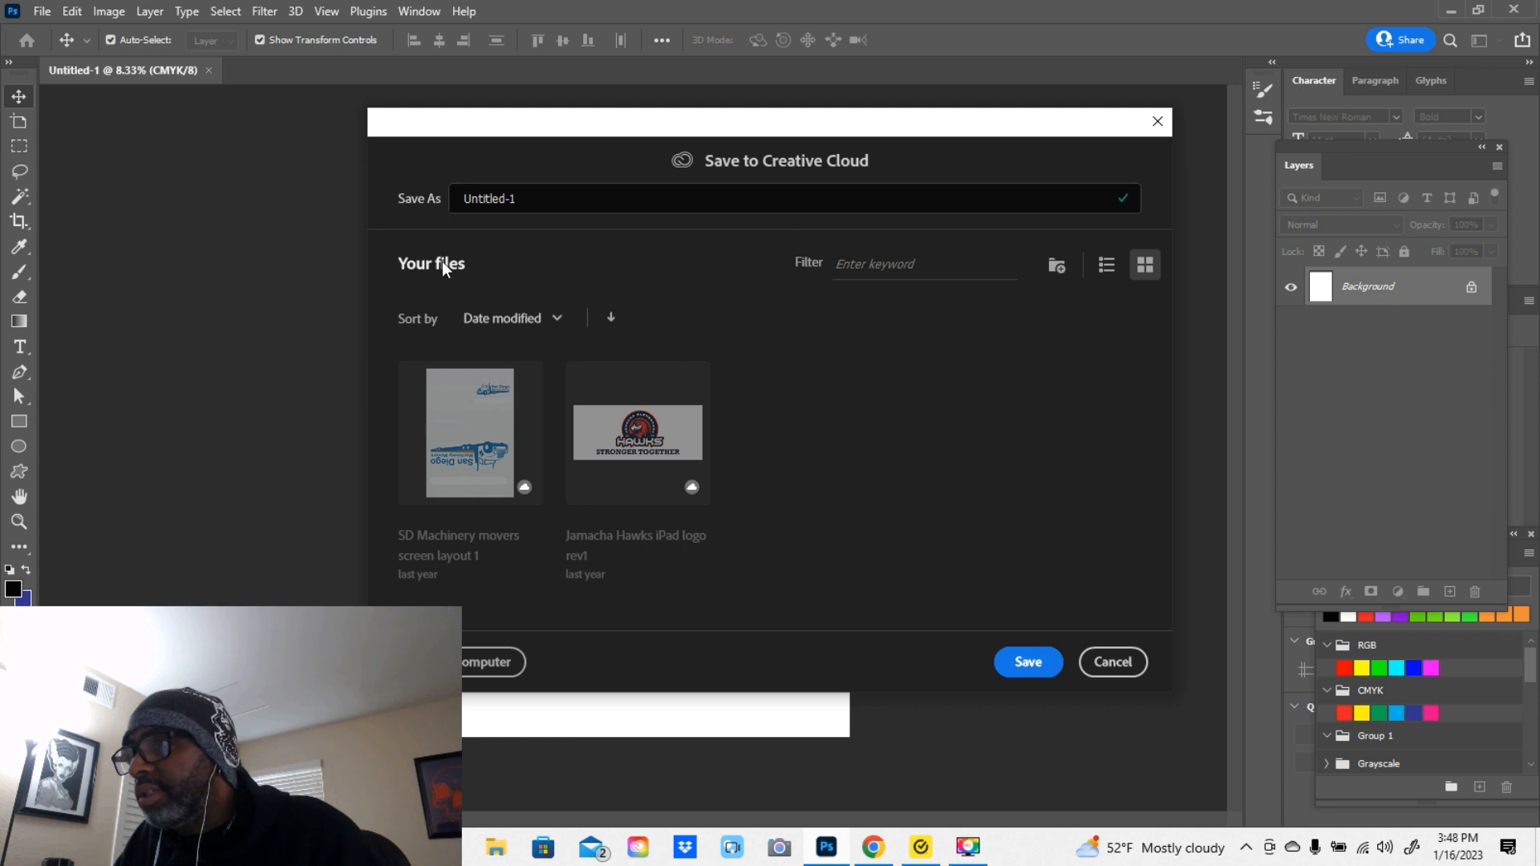
{"action": "left_click", "coordinate": [466, 664]}
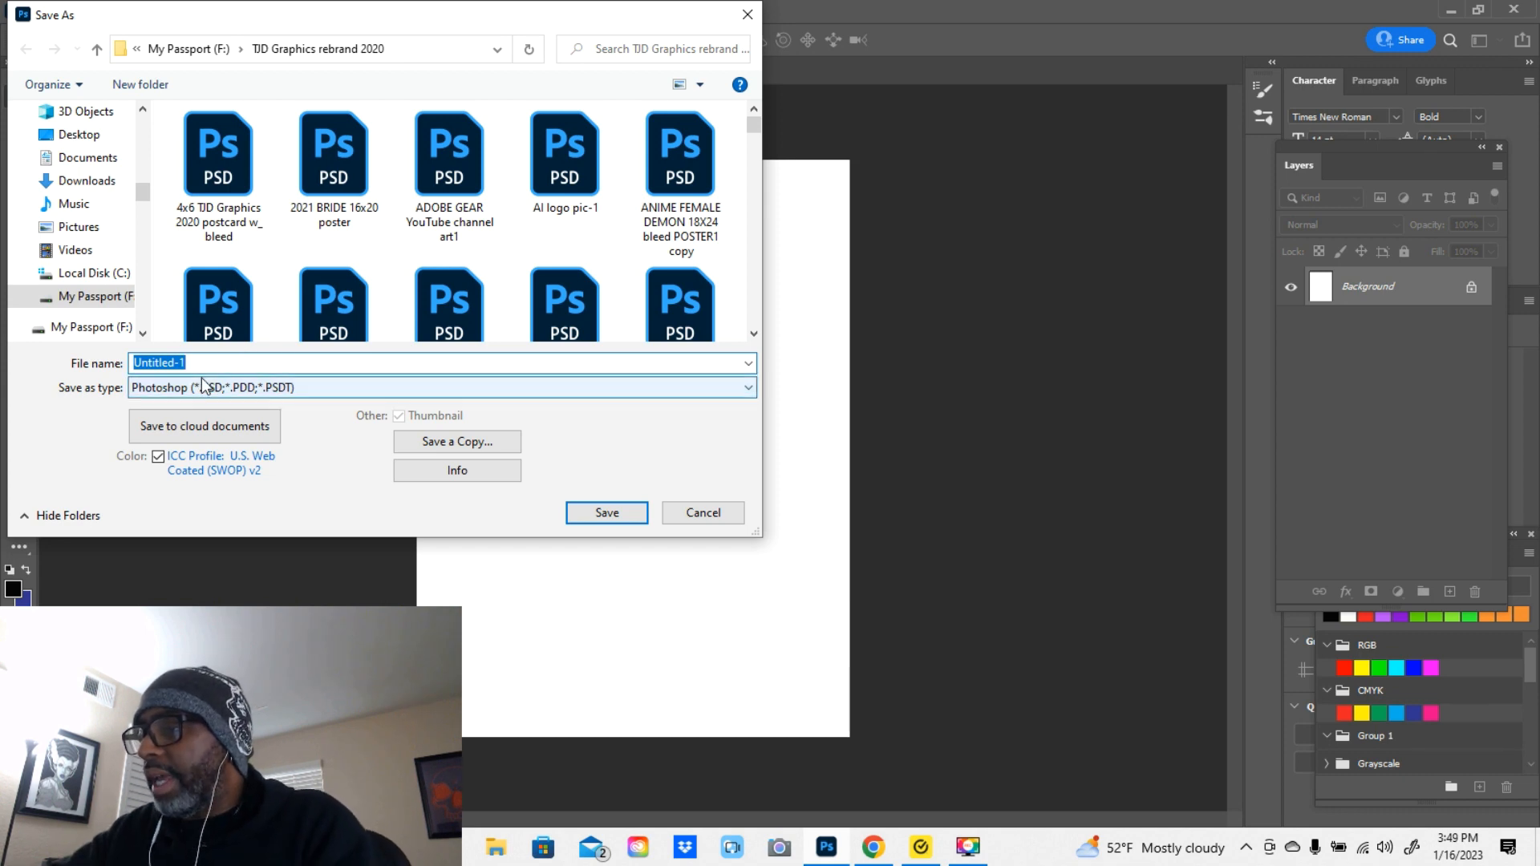
{"action": "key", "text": "BackSpace"}
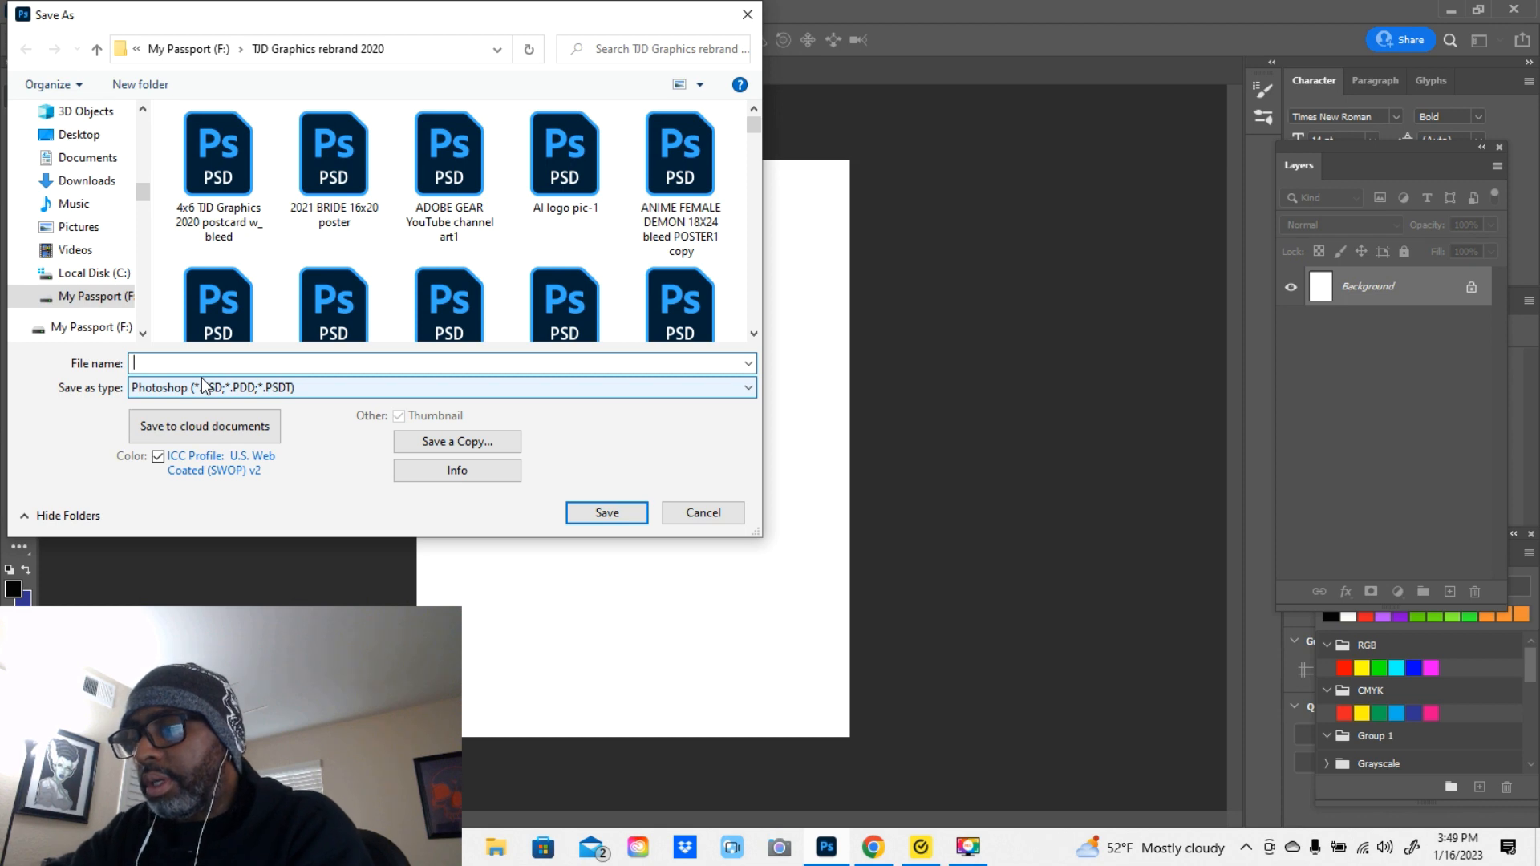
{"action": "type", "text": "Zo"}
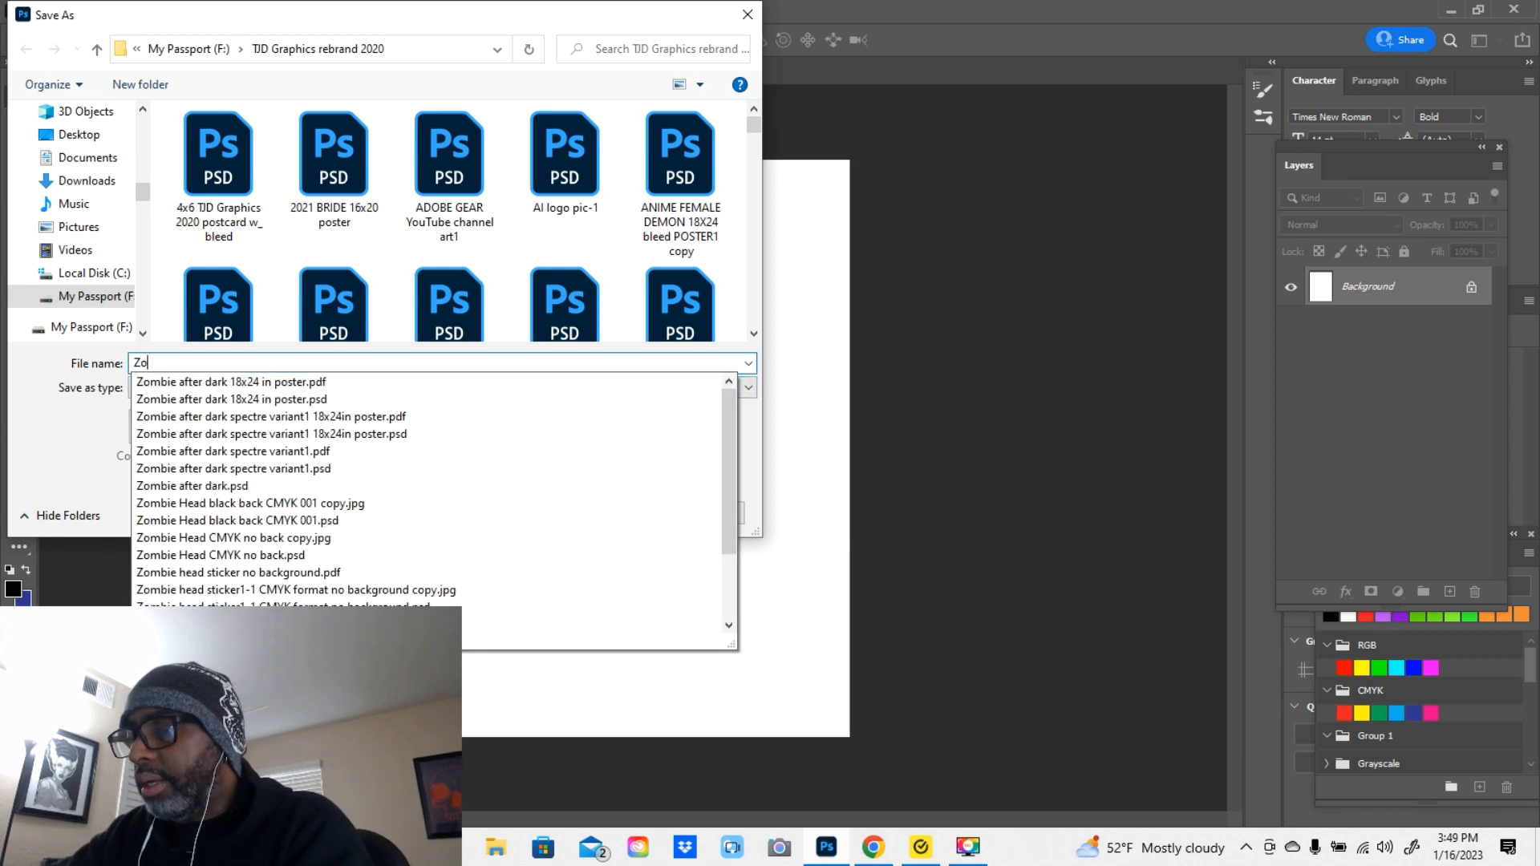
{"action": "type", "text": "mbie"}
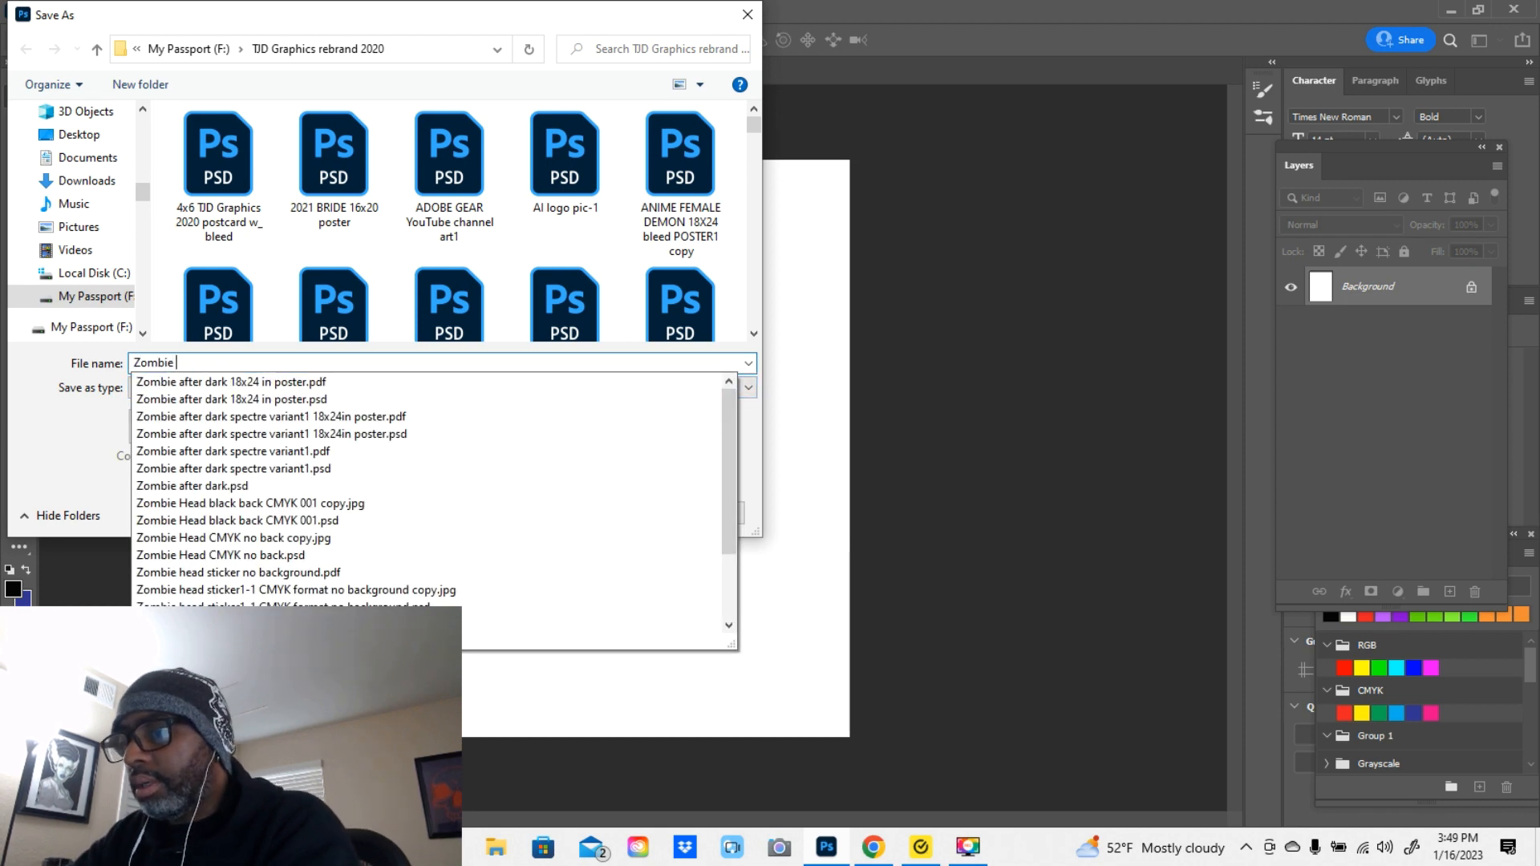
{"action": "type", "text": " Head"}
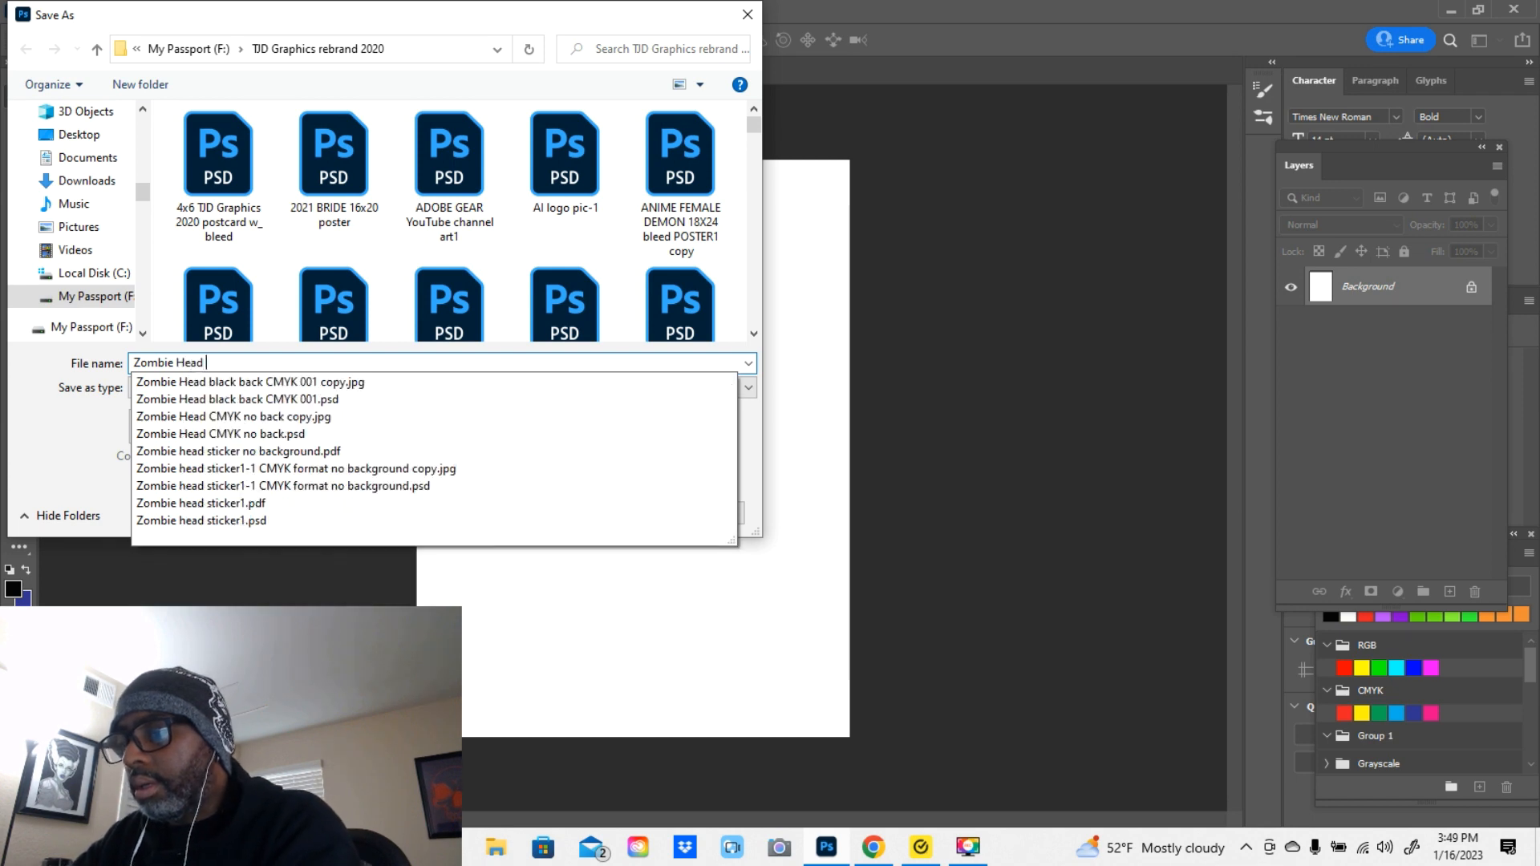
{"action": "type", "text": " 18"}
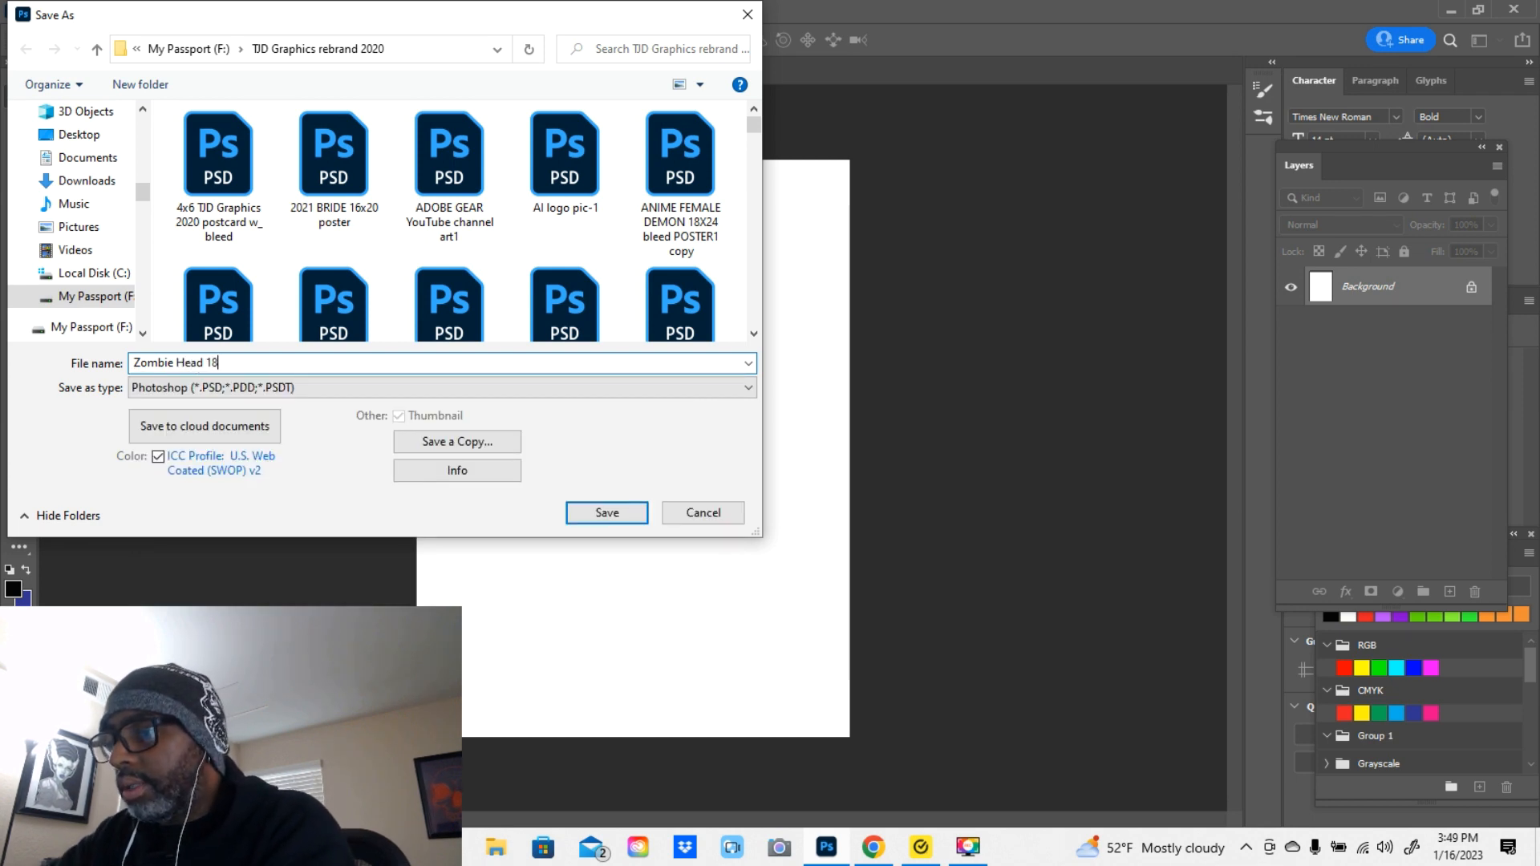
{"action": "type", "text": " x 24 "}
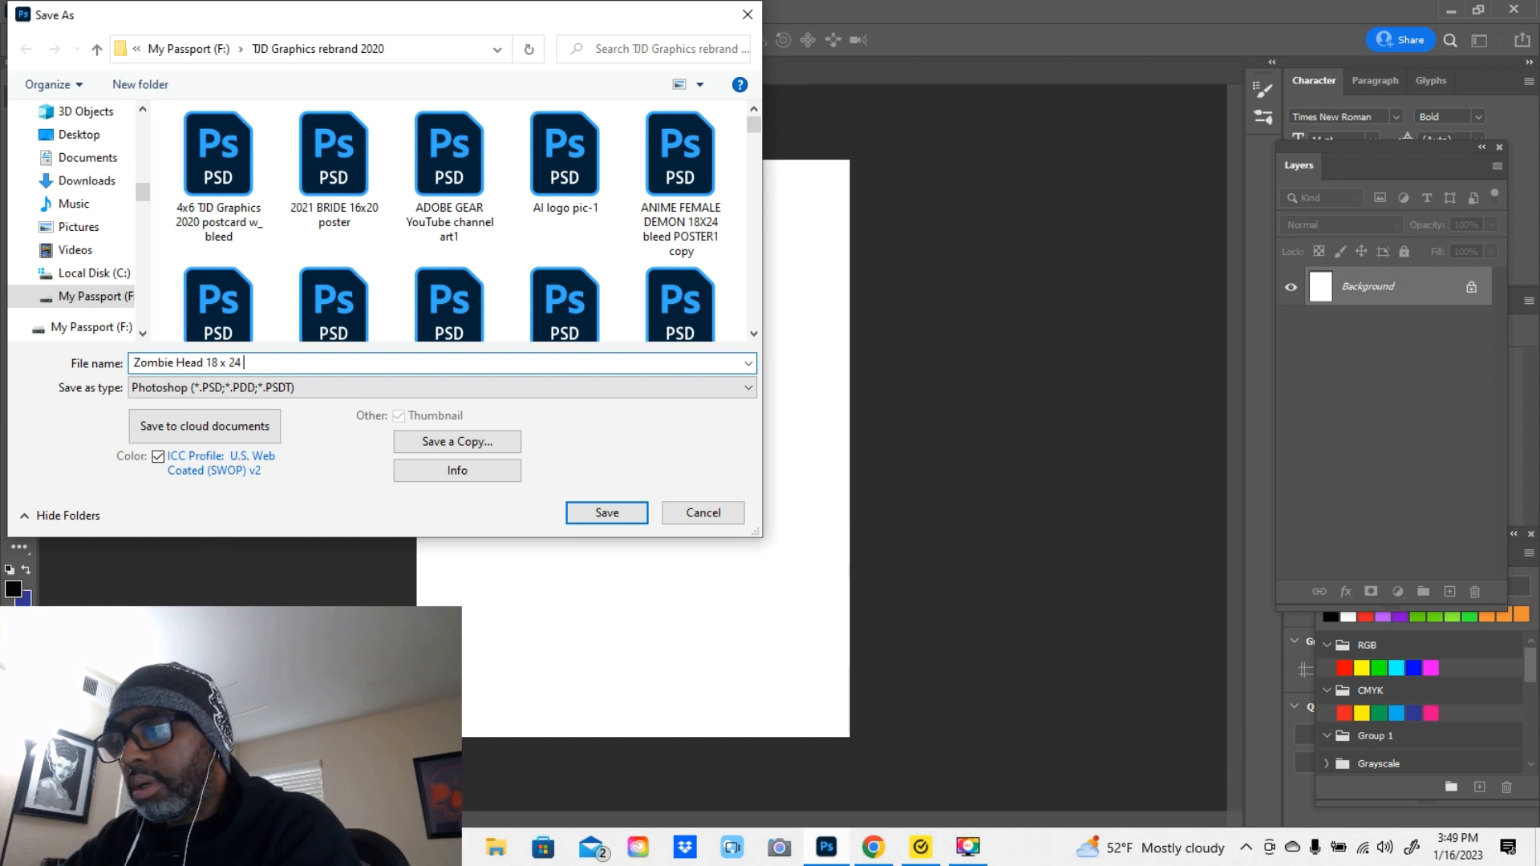
{"action": "type", "text": "poster"}
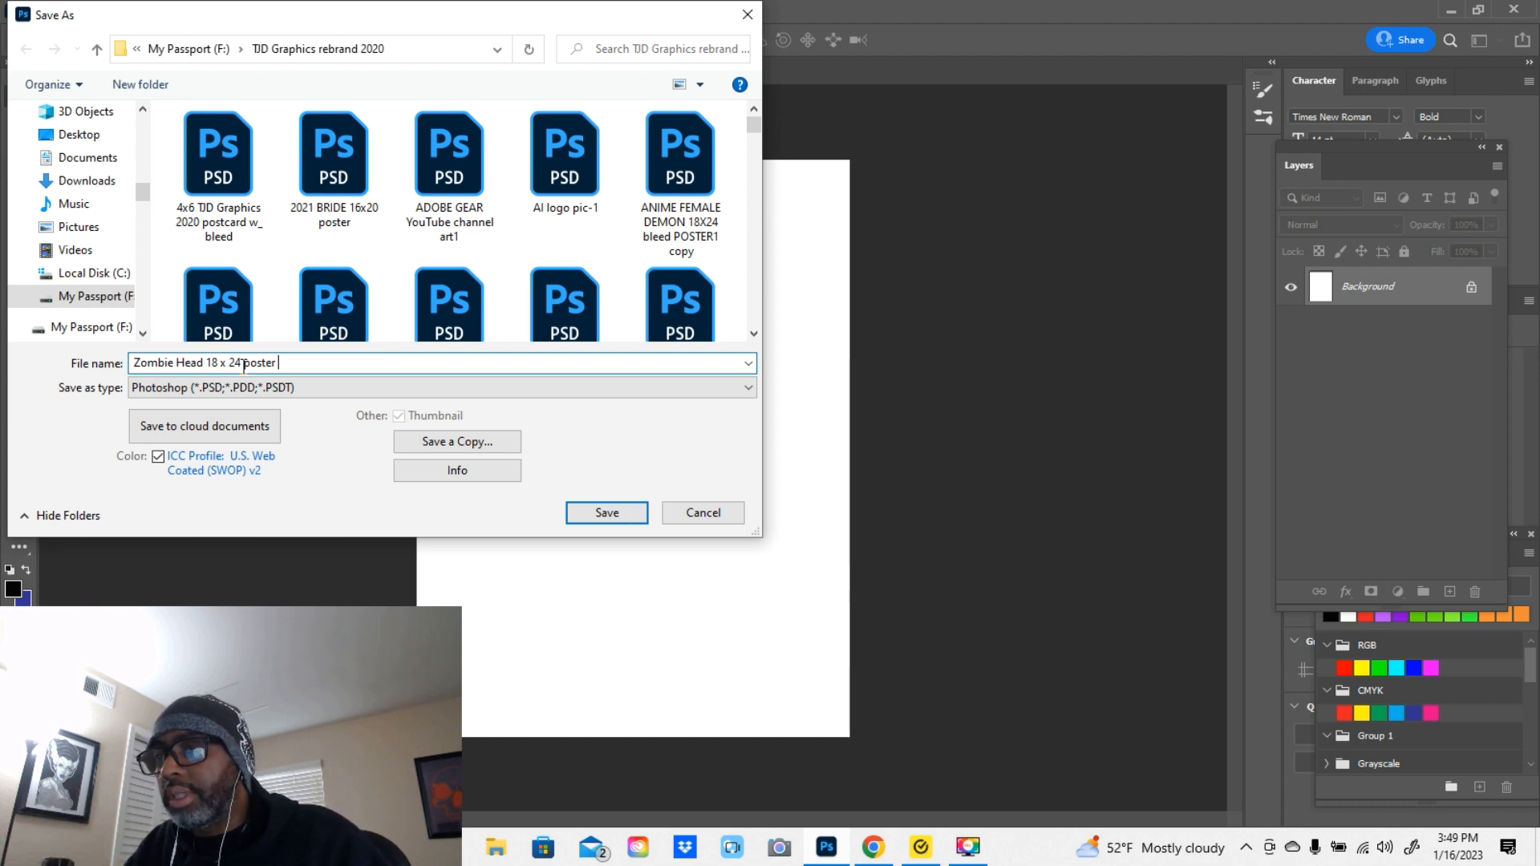
{"action": "left_click", "coordinate": [614, 510]}
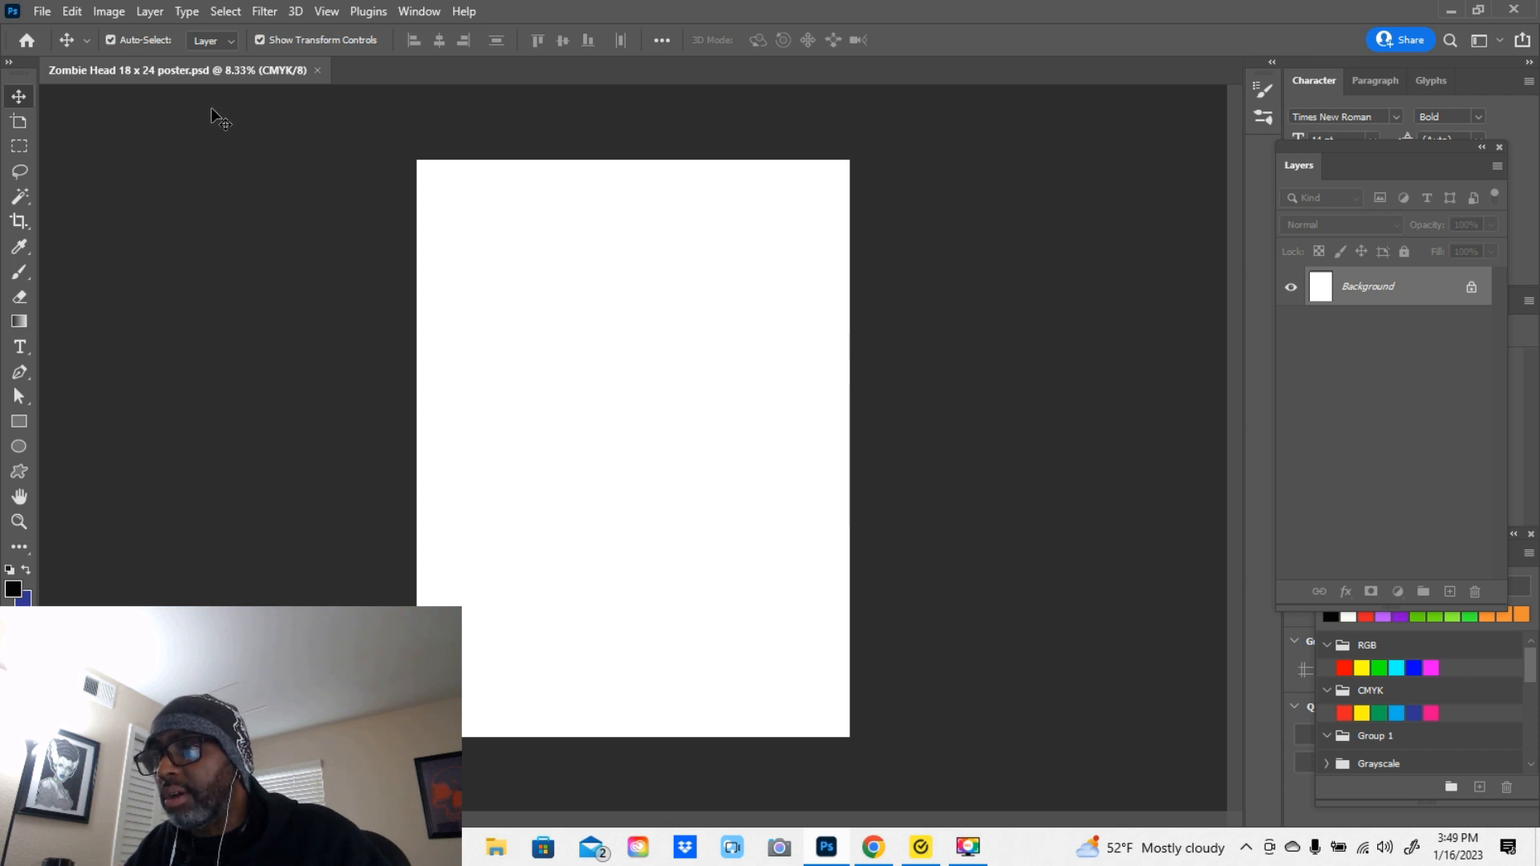
Check the poster document's colour mode, then its image dimensions and resolution, without changing any values
{"action": "left_click", "coordinate": [113, 12]}
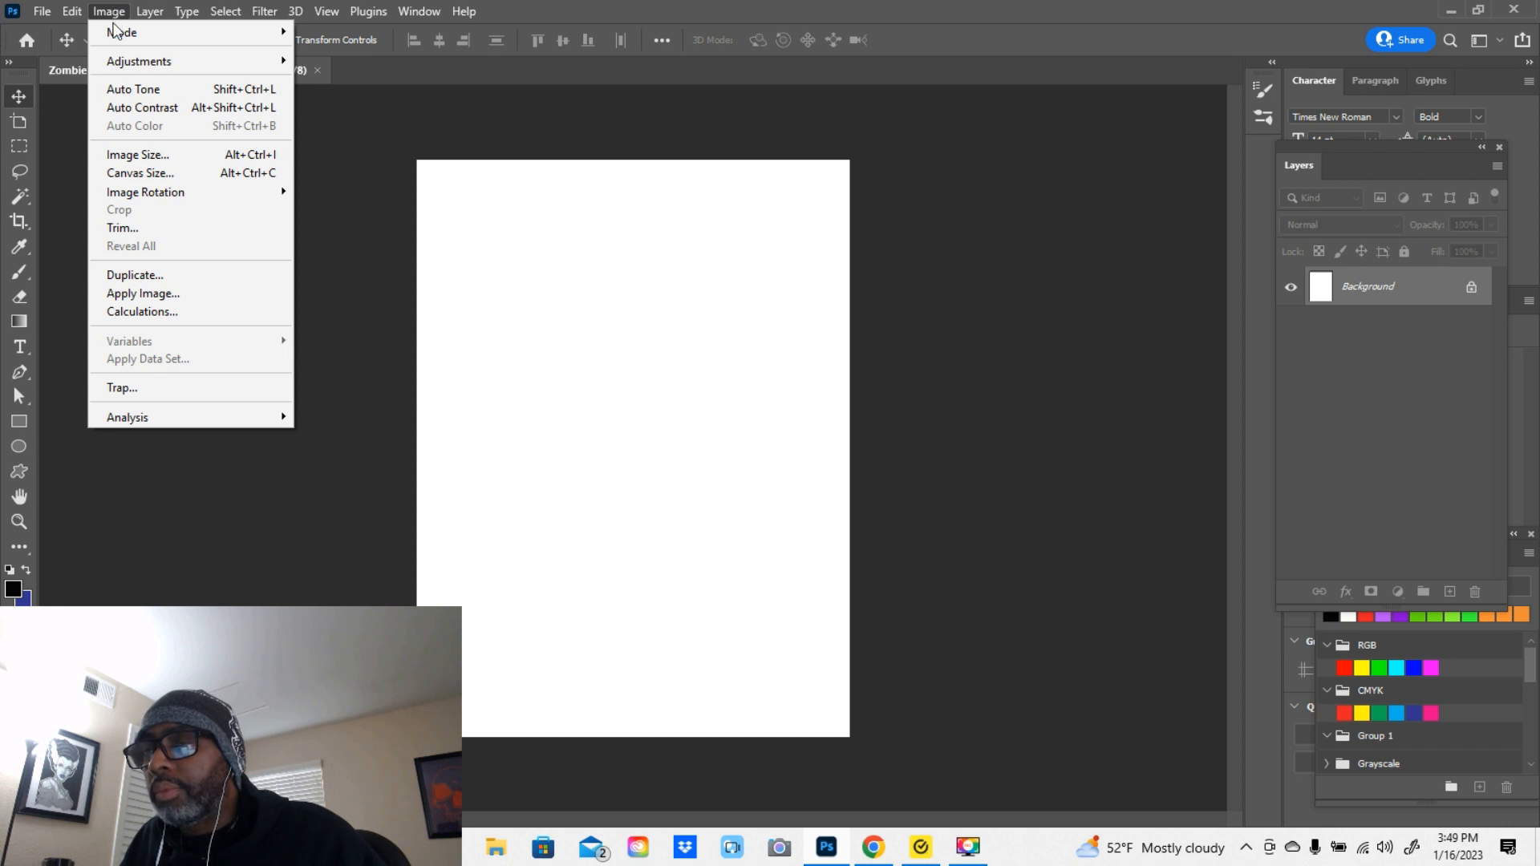
{"action": "mouse_move", "coordinate": [117, 33]}
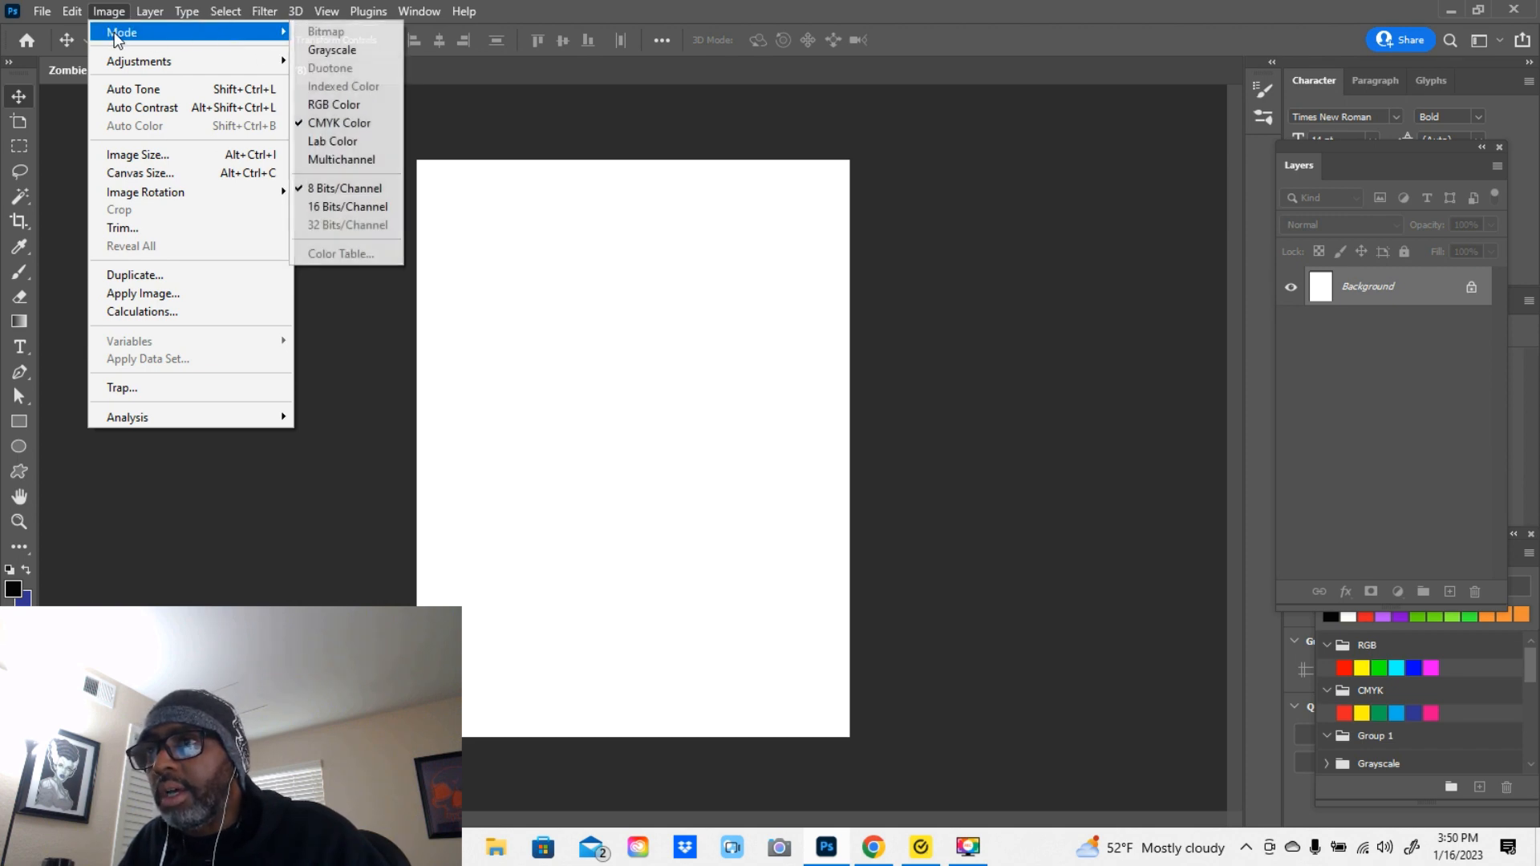
{"action": "left_click", "coordinate": [132, 157]}
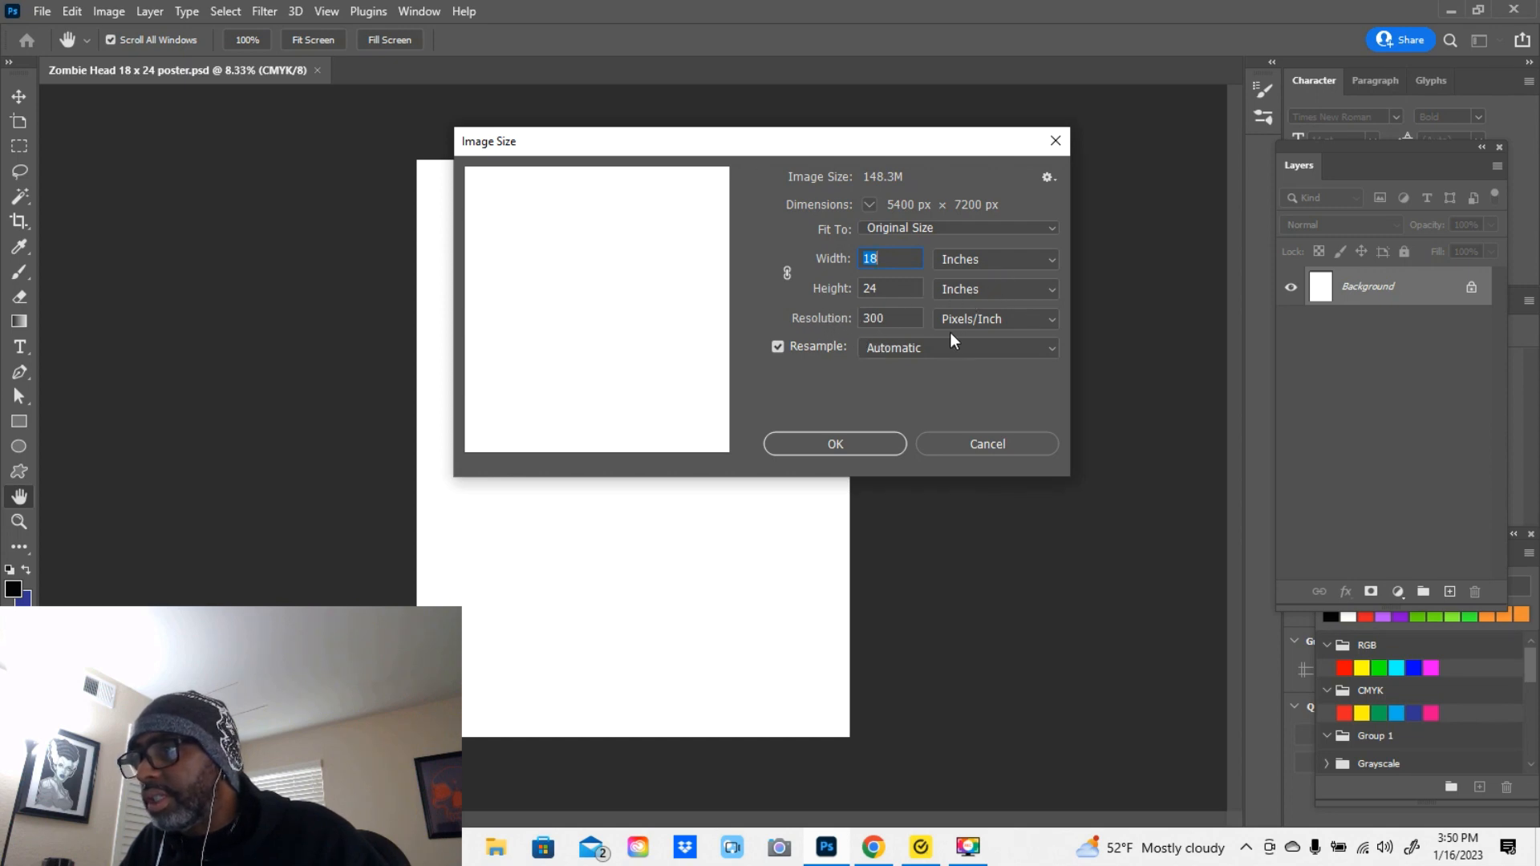
{"action": "left_click", "coordinate": [834, 445]}
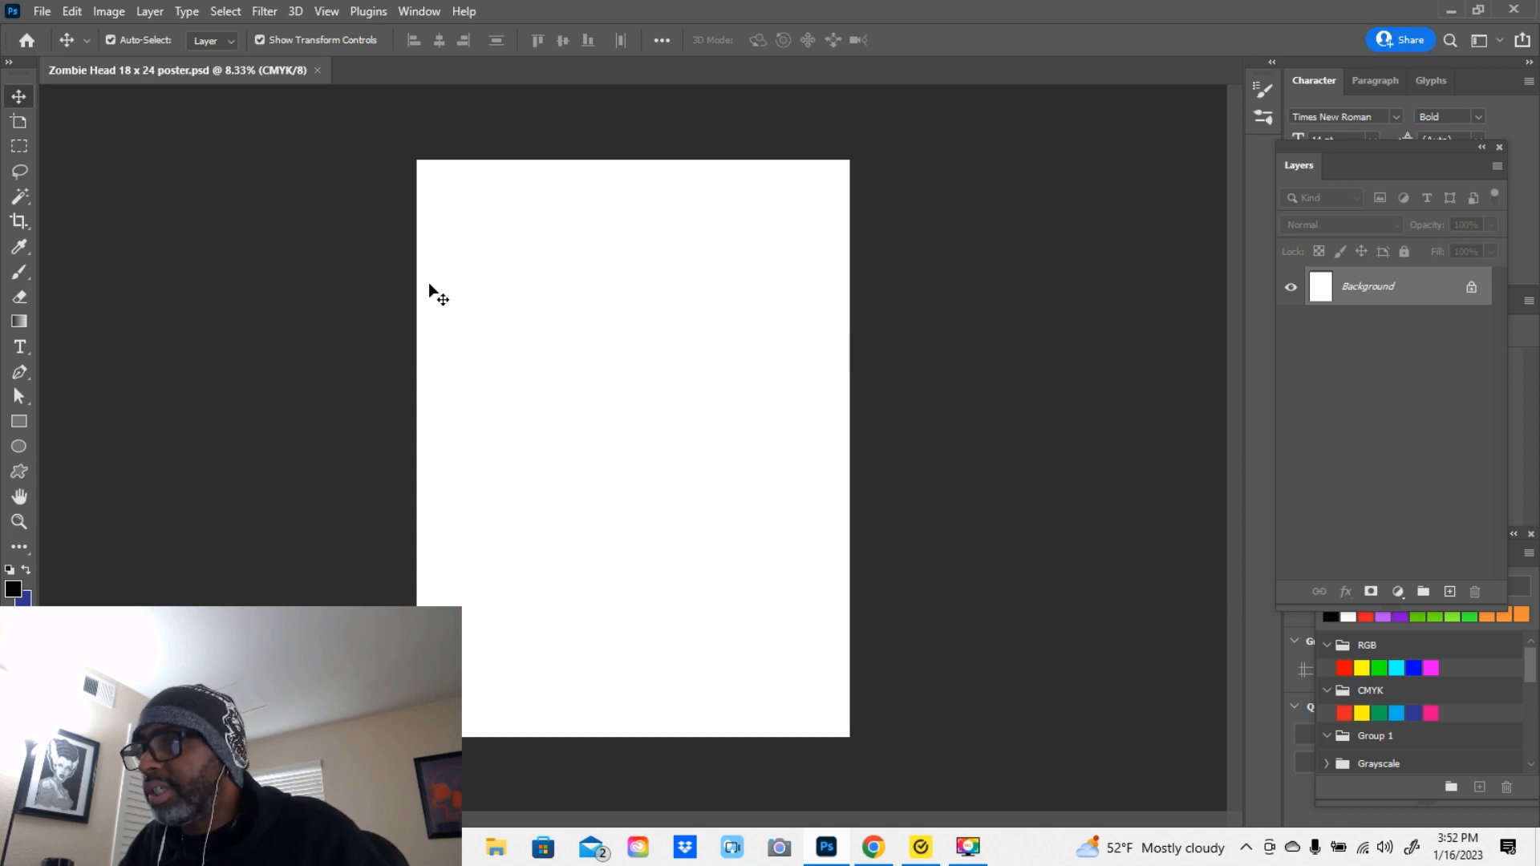
Convert the locked Background into a regular layer named "background"
{"action": "double_click", "coordinate": [1369, 294]}
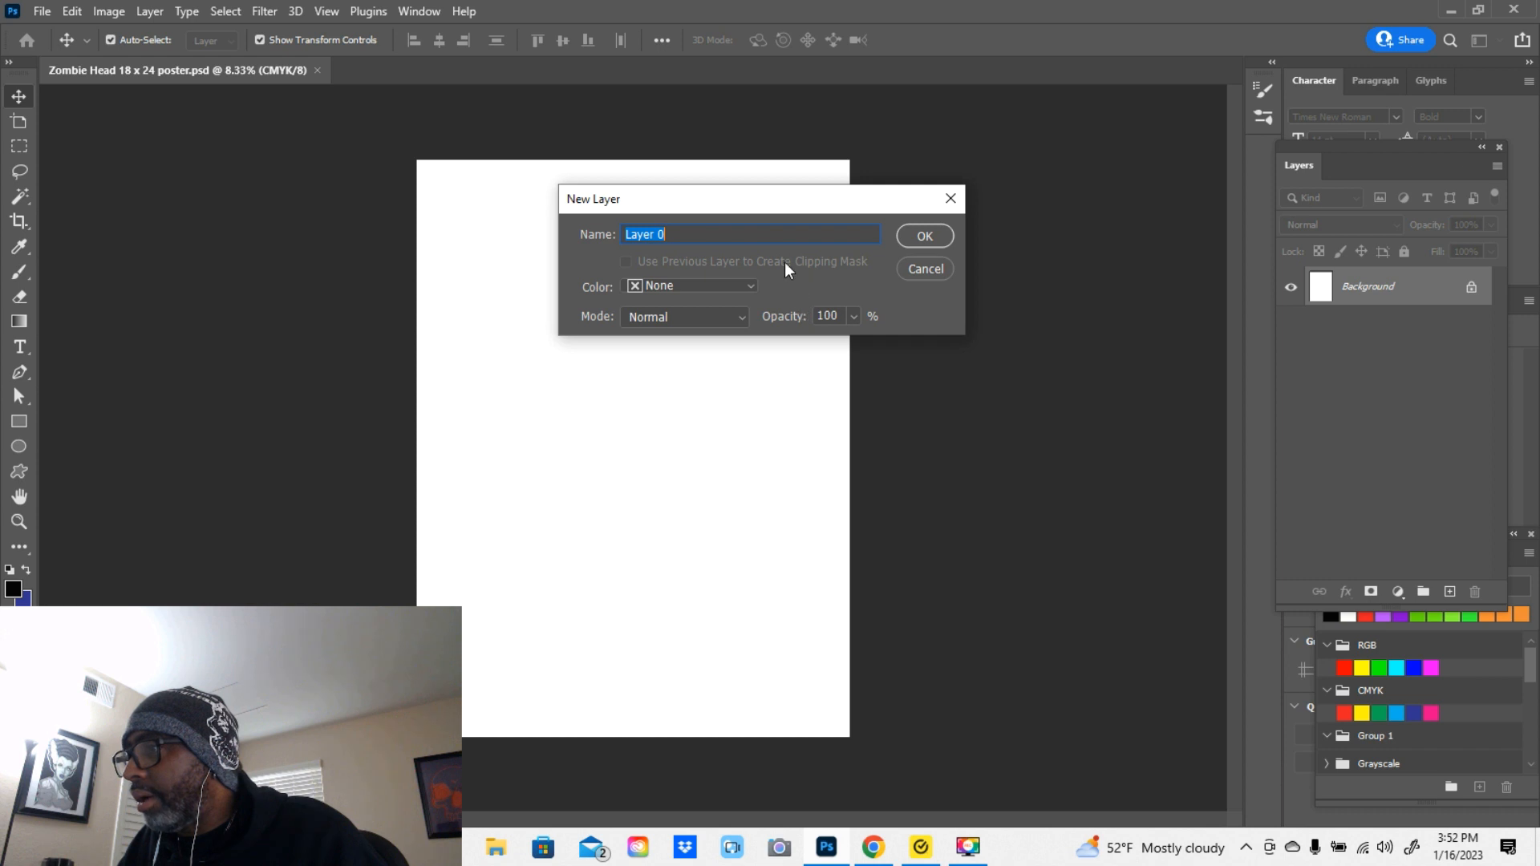
{"action": "key", "text": "BackSpace"}
{"action": "type", "text": "backg"}
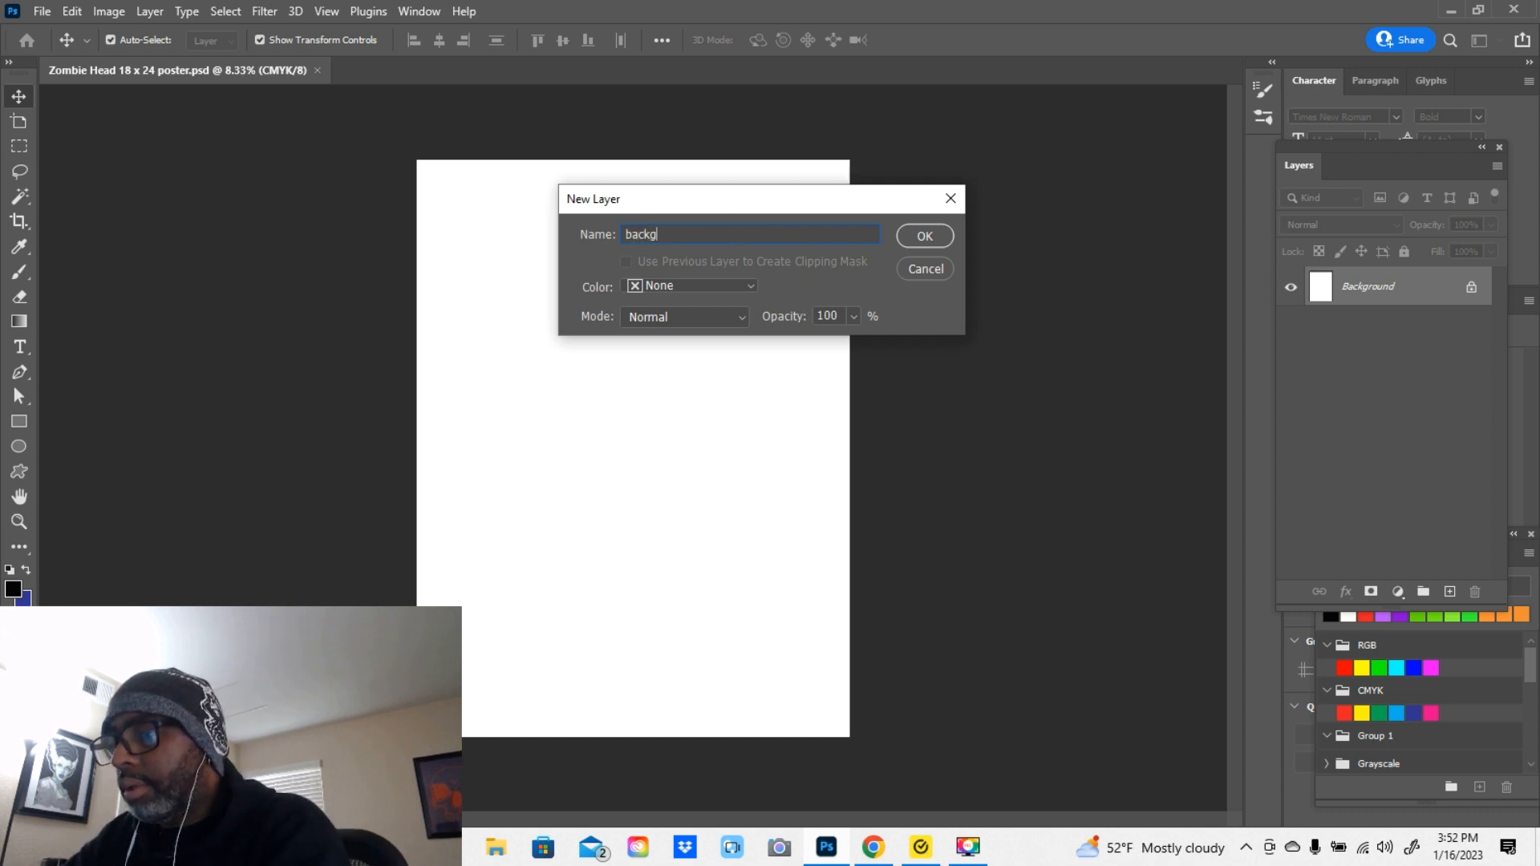
{"action": "type", "text": "round"}
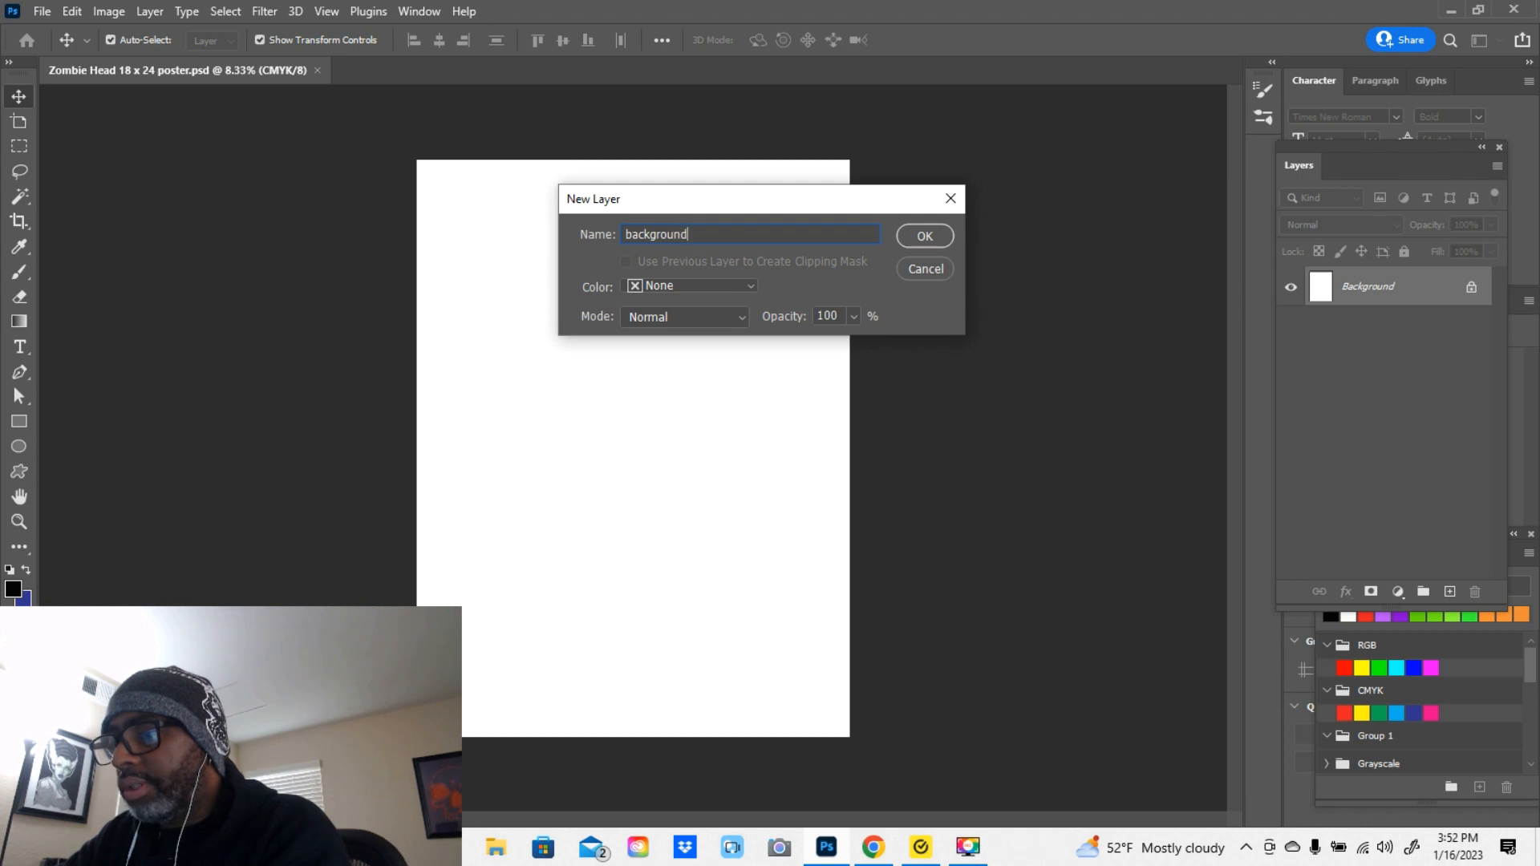
{"action": "left_click", "coordinate": [923, 236]}
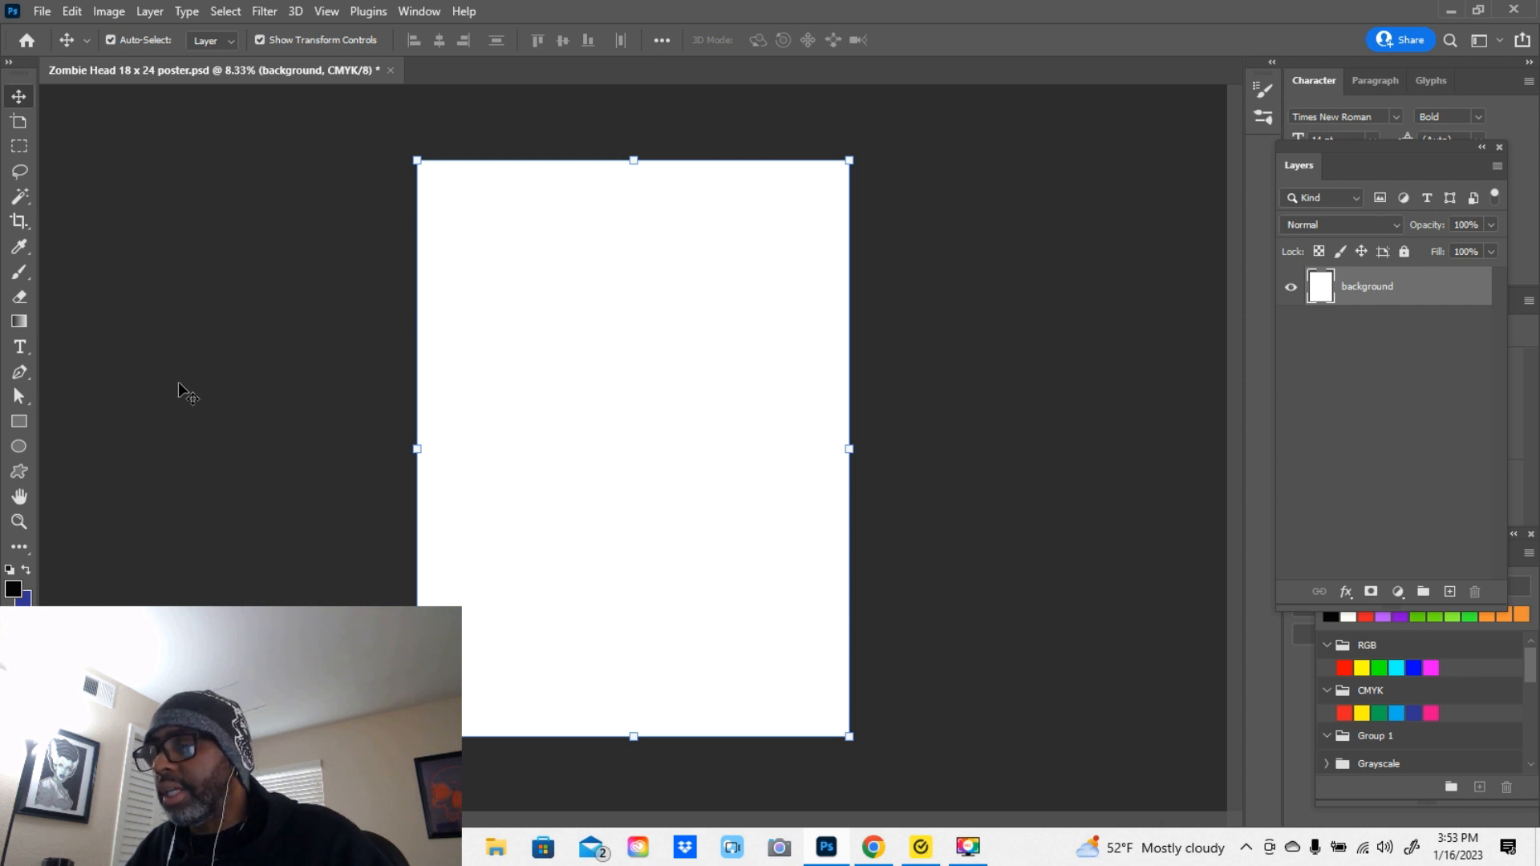
Fill the background layer with the black foreground colour in Normal mode at 100% opacity, and deselect the layer
{"action": "left_click", "coordinate": [70, 16]}
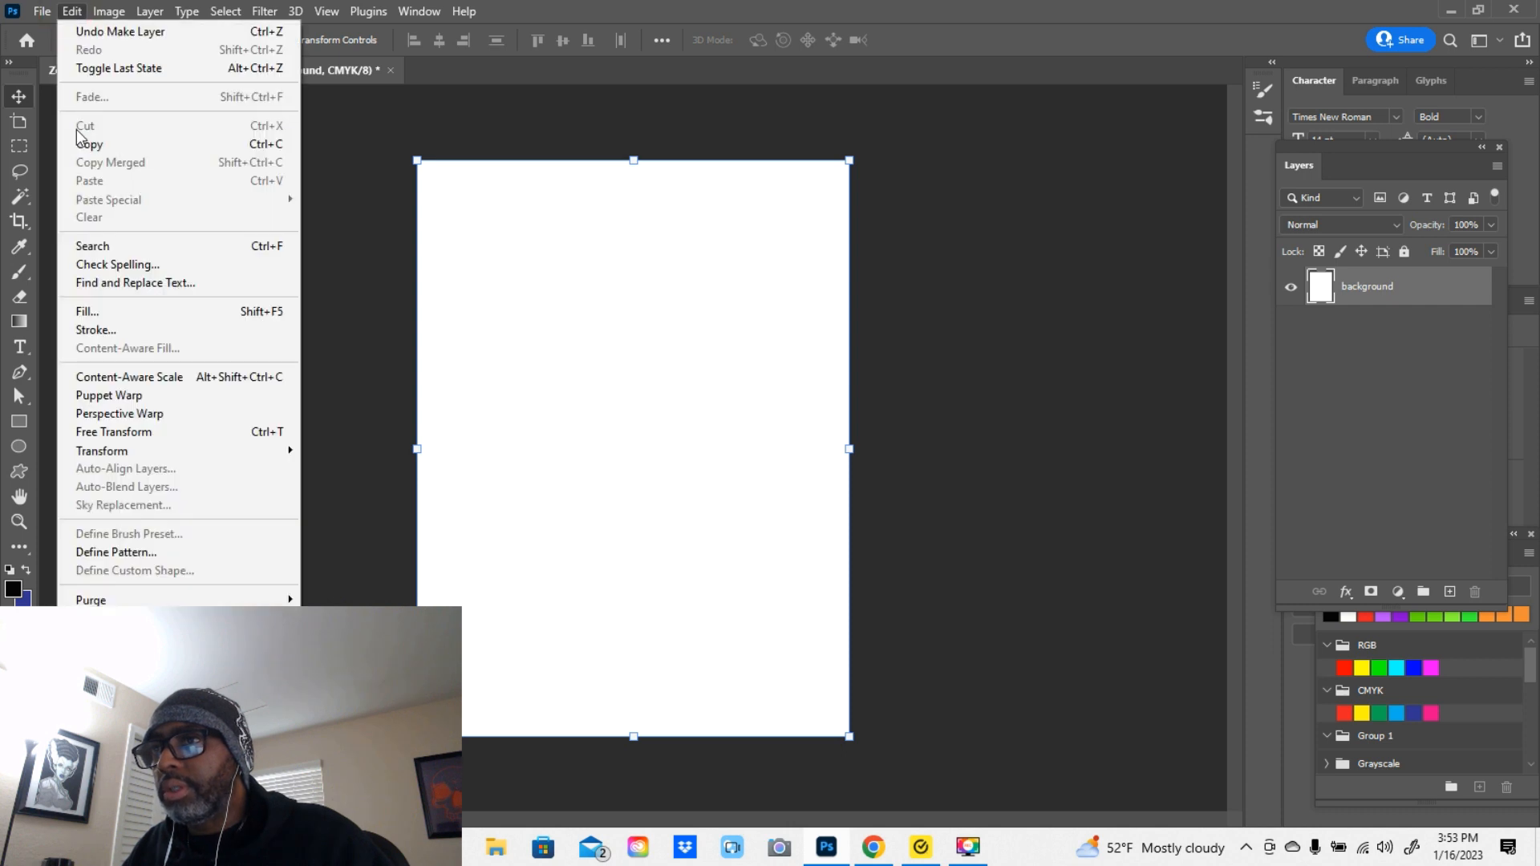
{"action": "left_click", "coordinate": [95, 315]}
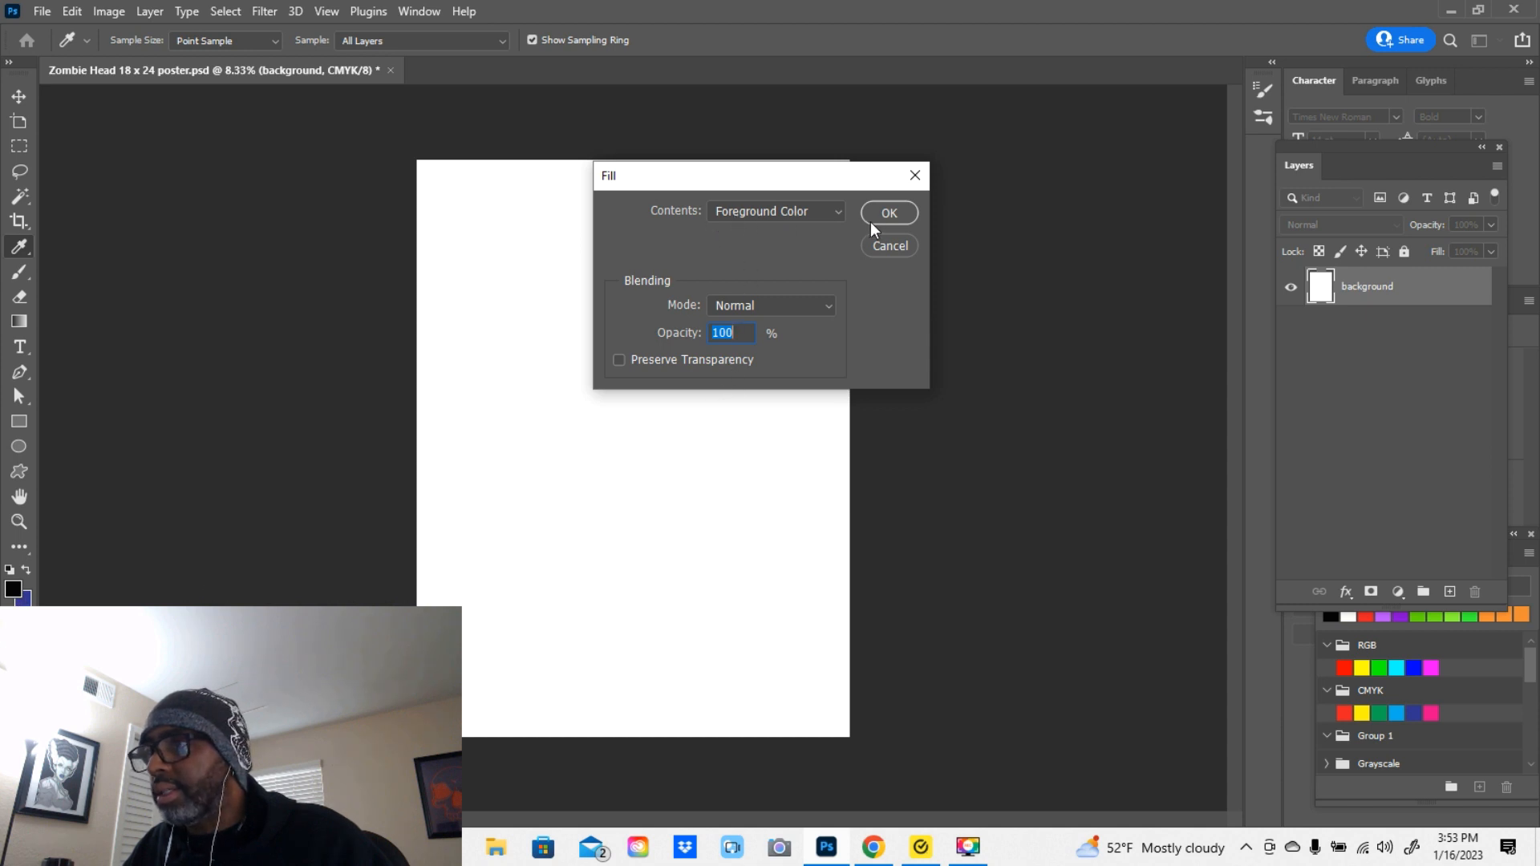
{"action": "left_click", "coordinate": [882, 211]}
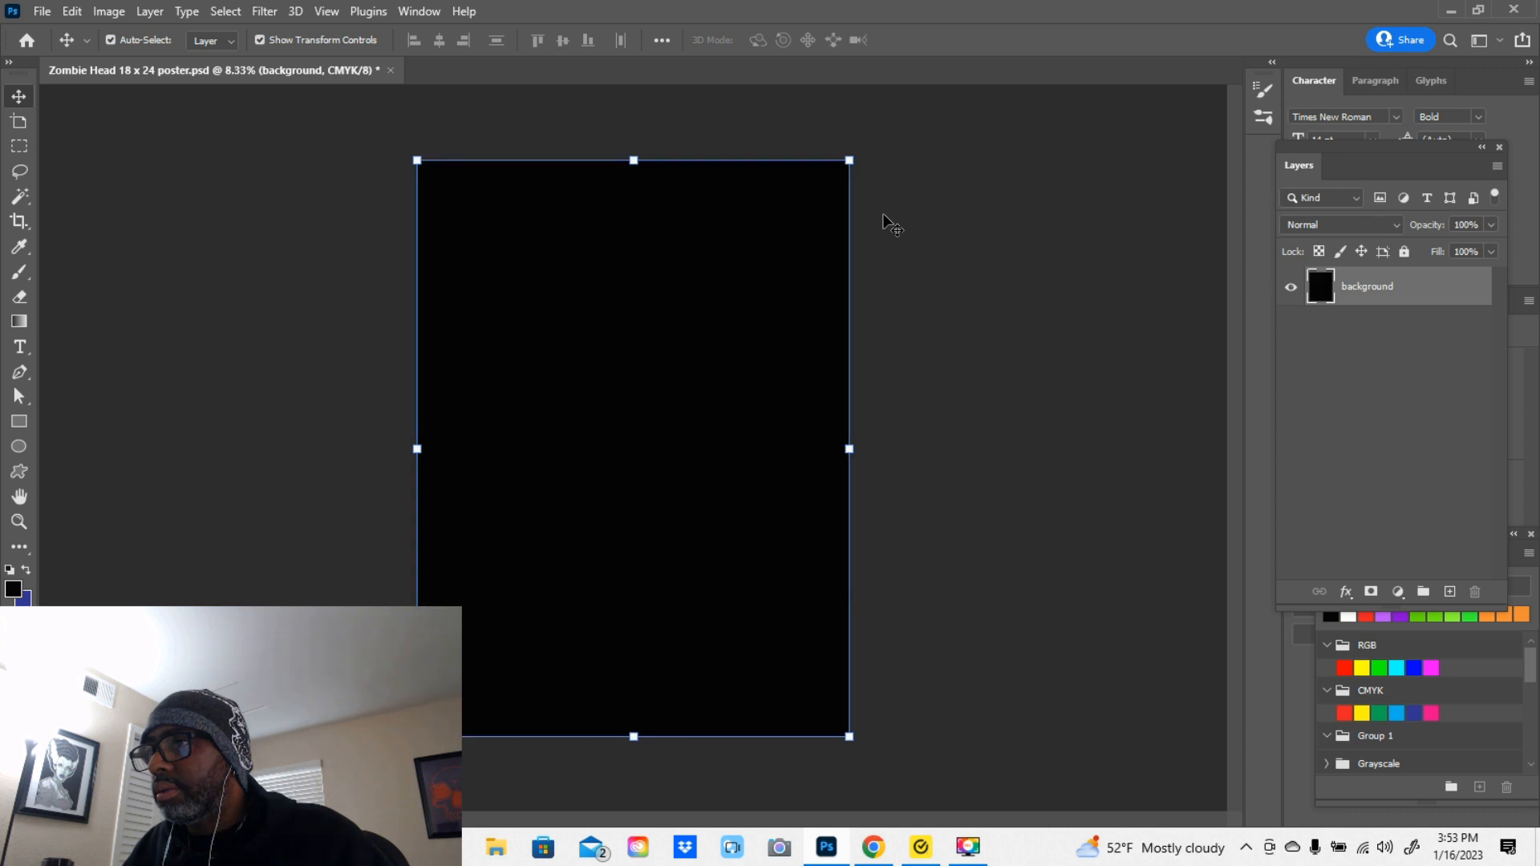
{"action": "left_click", "coordinate": [189, 336]}
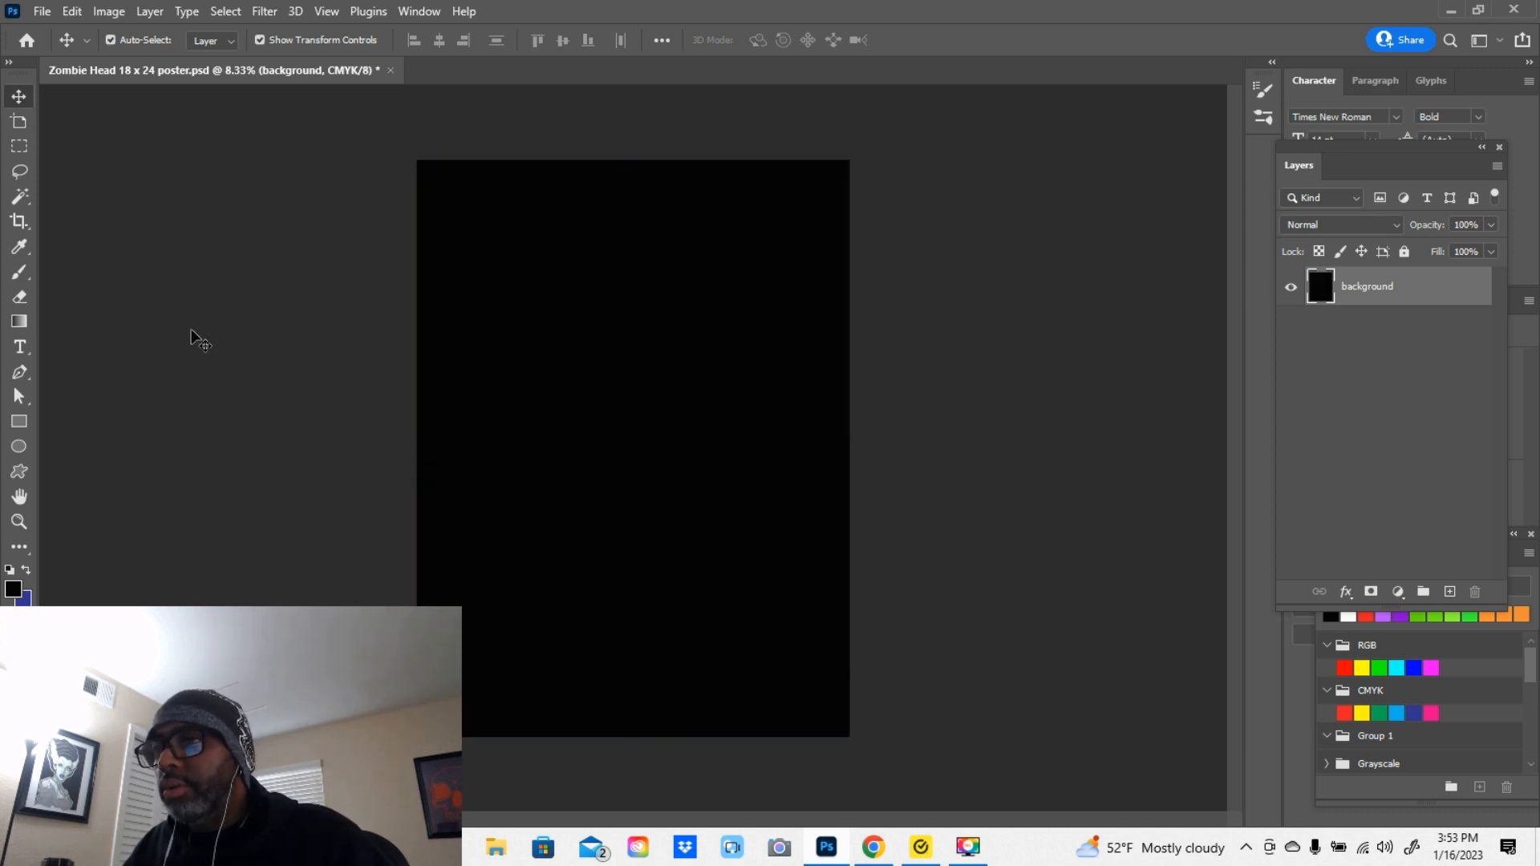
Start opening a file as a smart object and browse to the Photos folder in Dropbox
{"action": "left_click", "coordinate": [42, 12]}
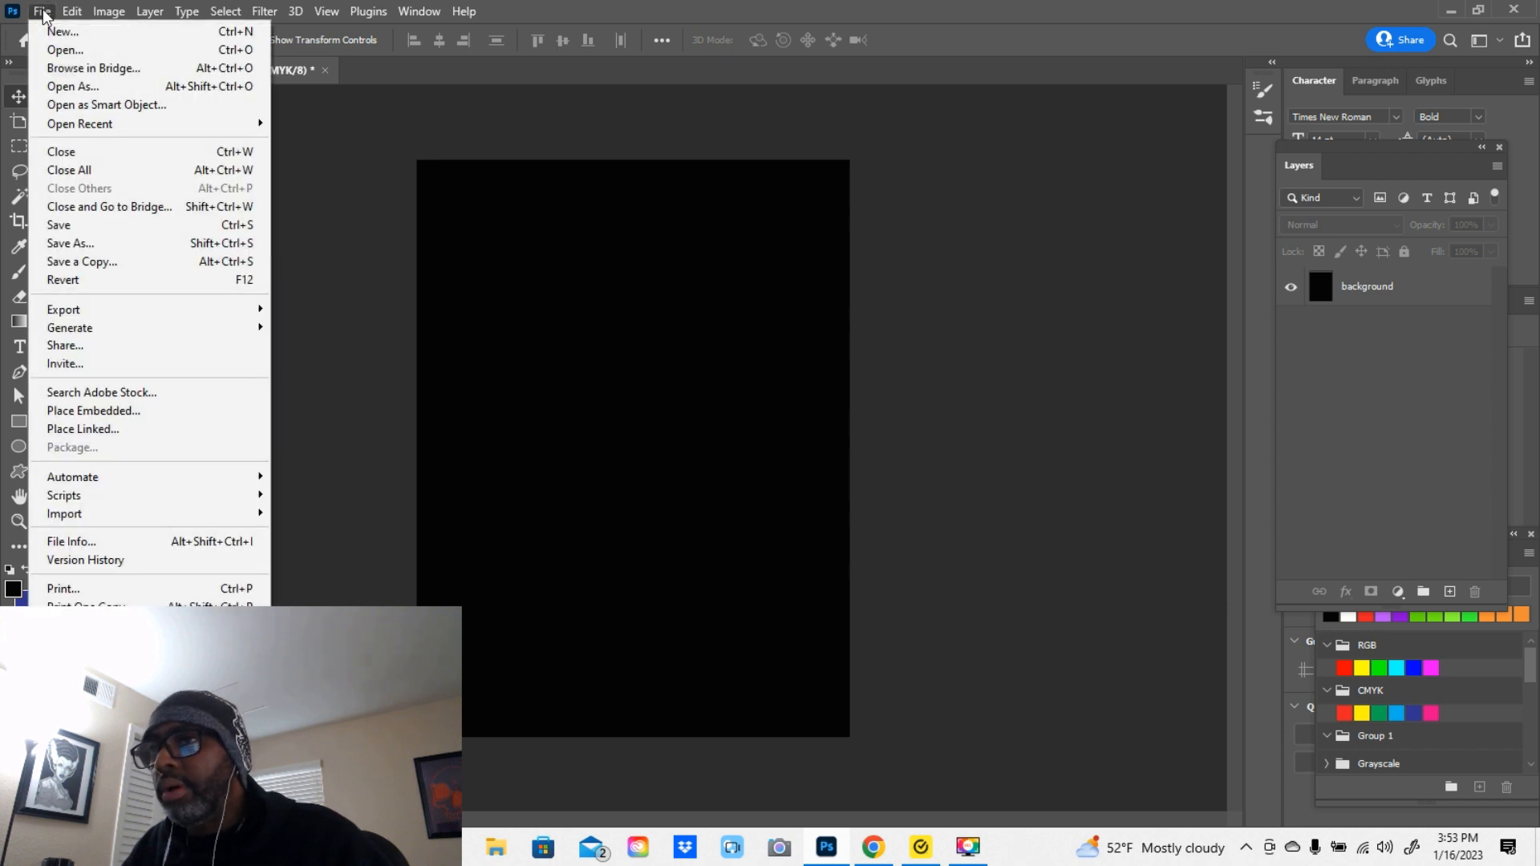
{"action": "left_click", "coordinate": [68, 106]}
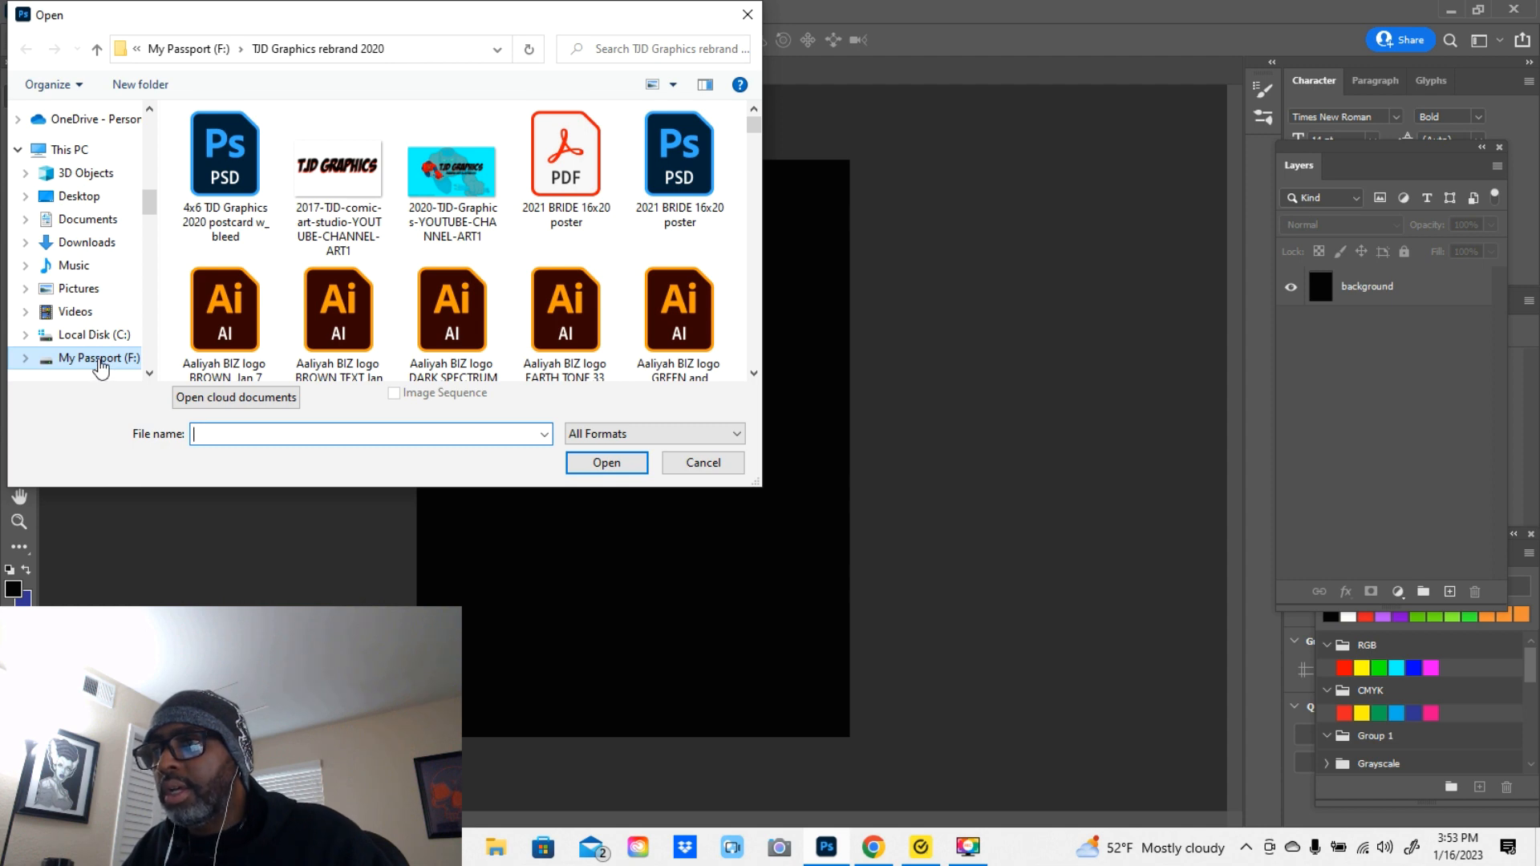
{"action": "scroll", "coordinate": [83, 313], "scroll_direction": "up", "scroll_amount": 2}
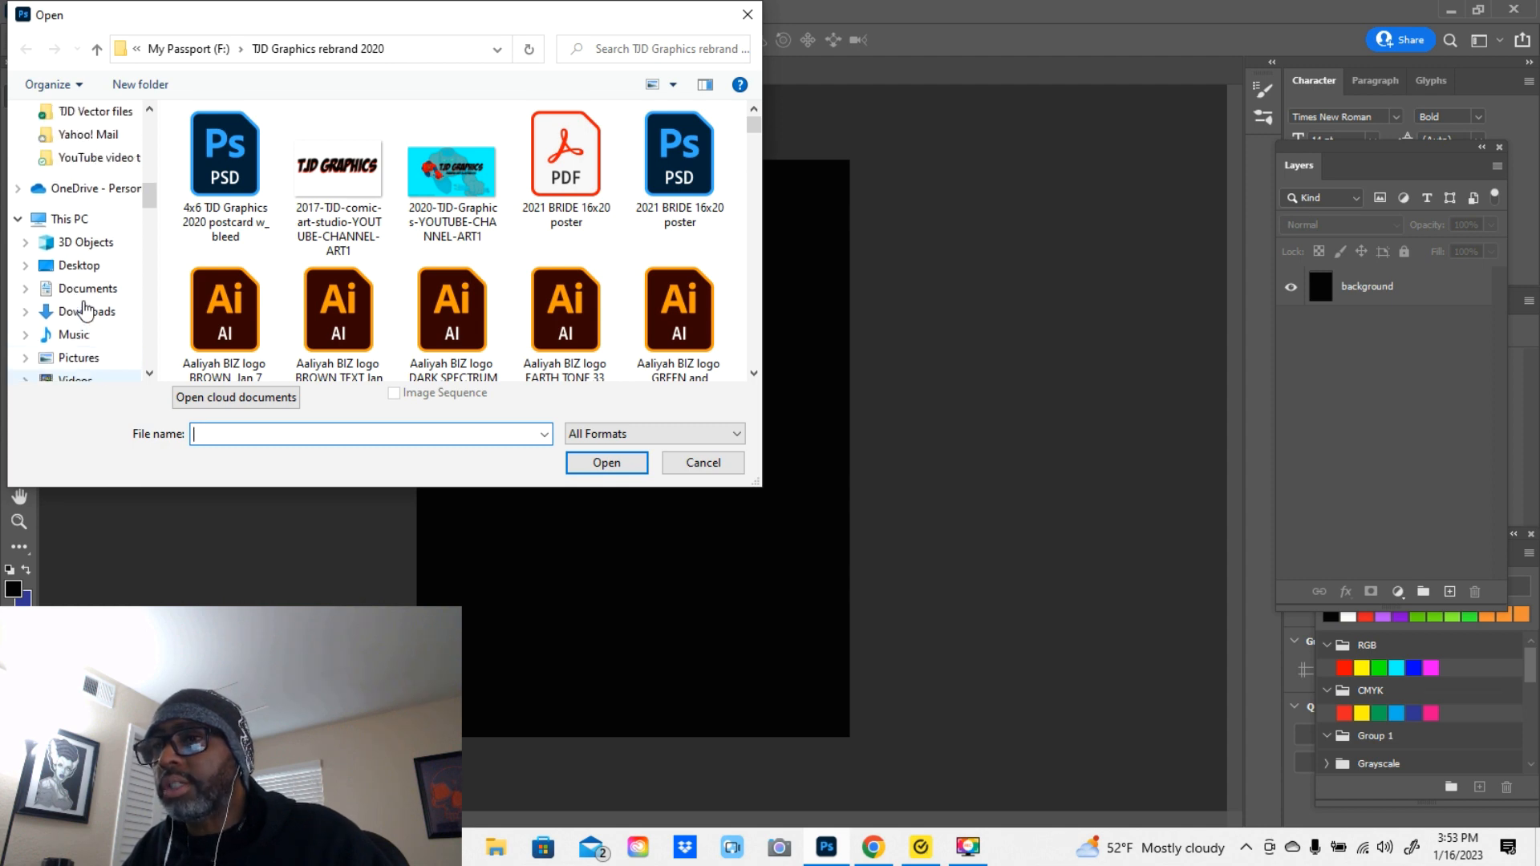
{"action": "scroll", "coordinate": [84, 313], "scroll_direction": "up", "scroll_amount": 10}
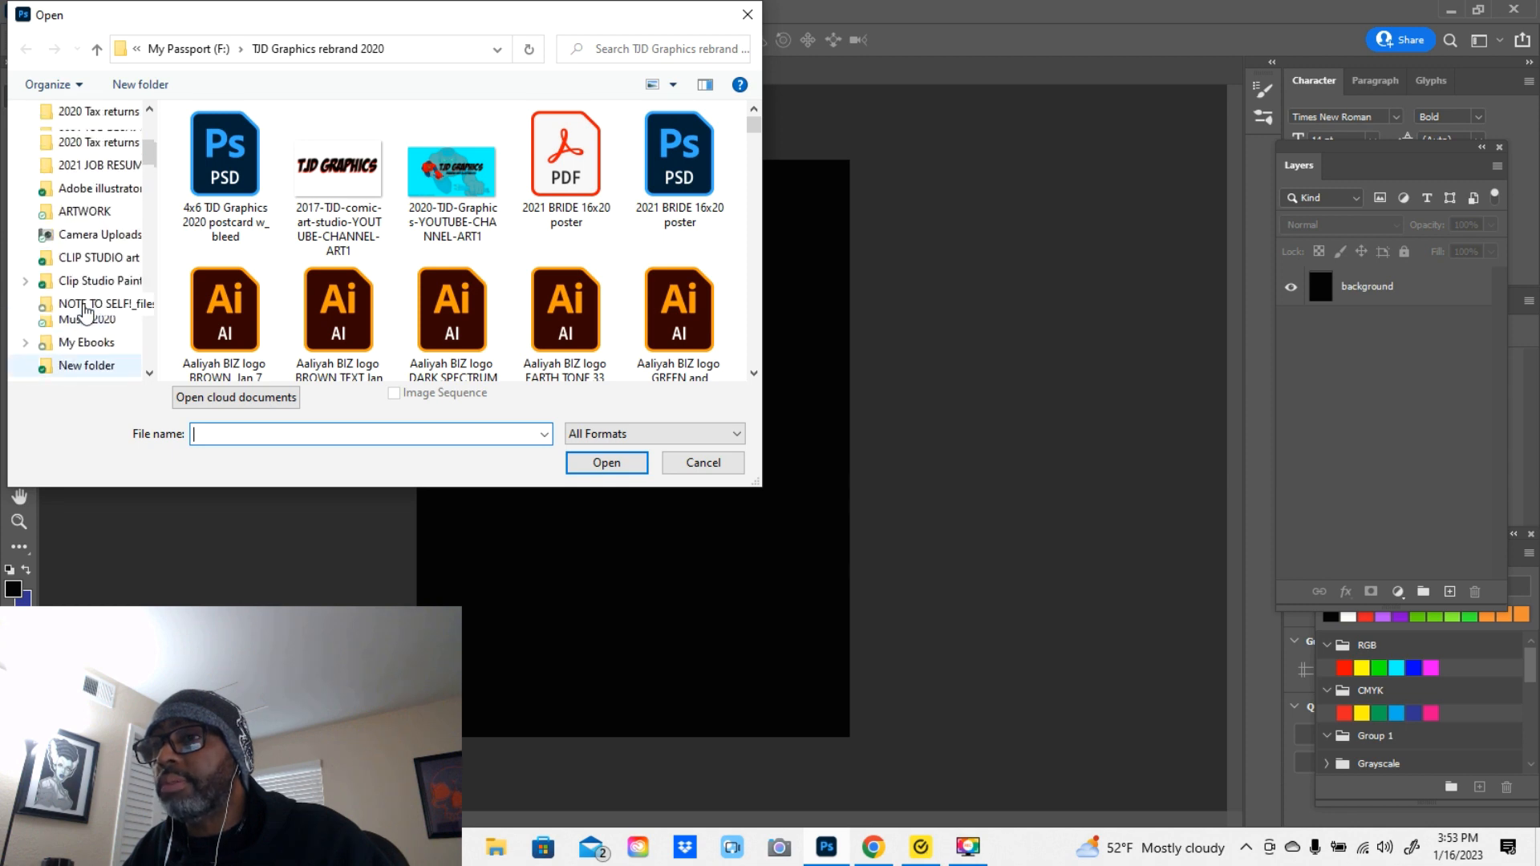
{"action": "scroll", "coordinate": [86, 313], "scroll_direction": "up", "scroll_amount": 2}
{"action": "scroll", "coordinate": [85, 313], "scroll_direction": "down", "scroll_amount": 4}
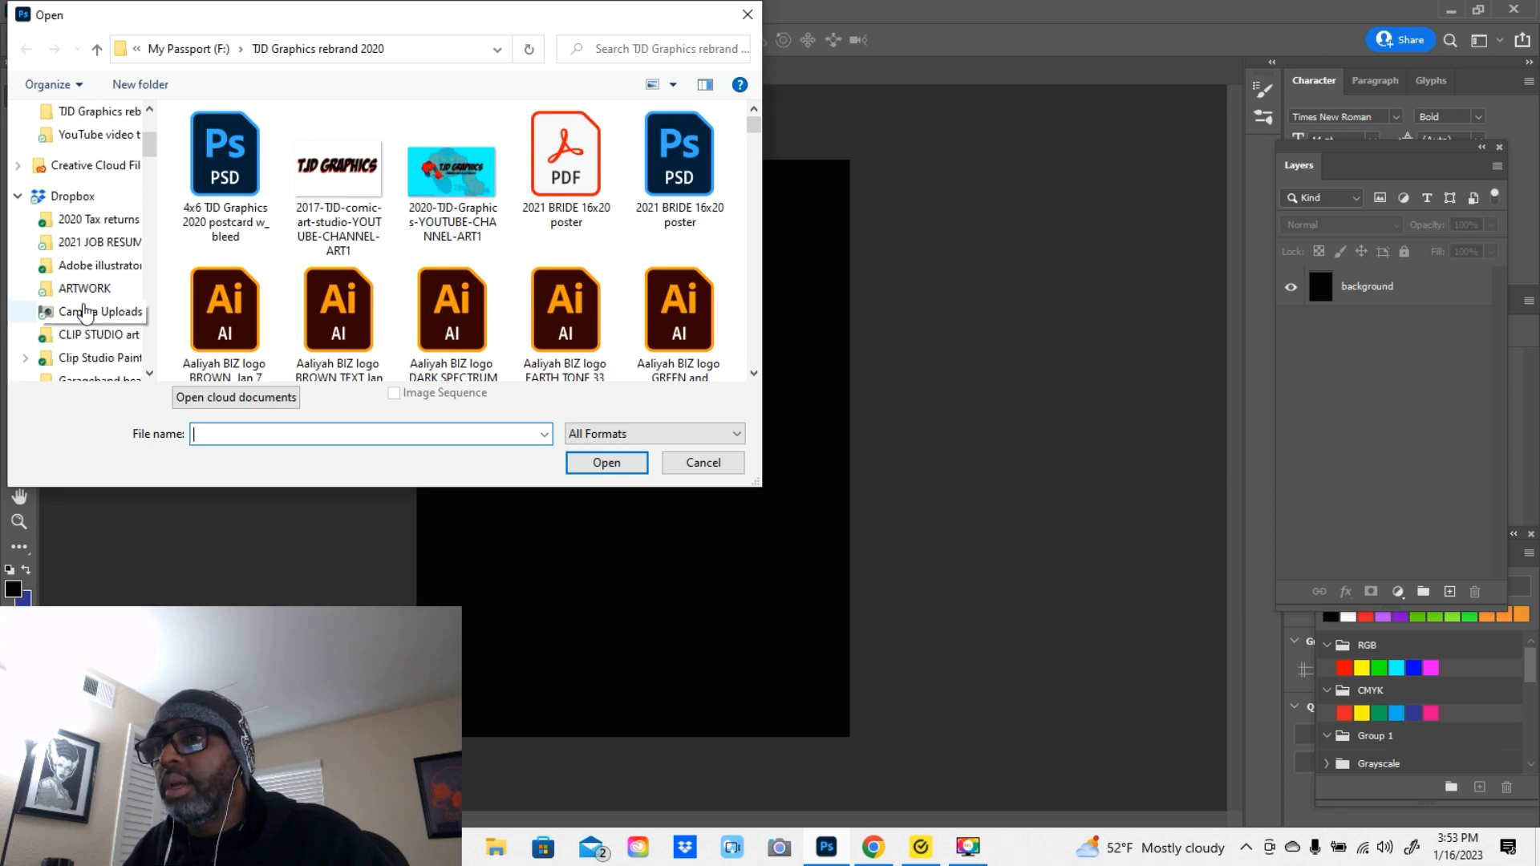
{"action": "scroll", "coordinate": [86, 312], "scroll_direction": "down", "scroll_amount": 1}
{"action": "scroll", "coordinate": [86, 313], "scroll_direction": "down", "scroll_amount": 1}
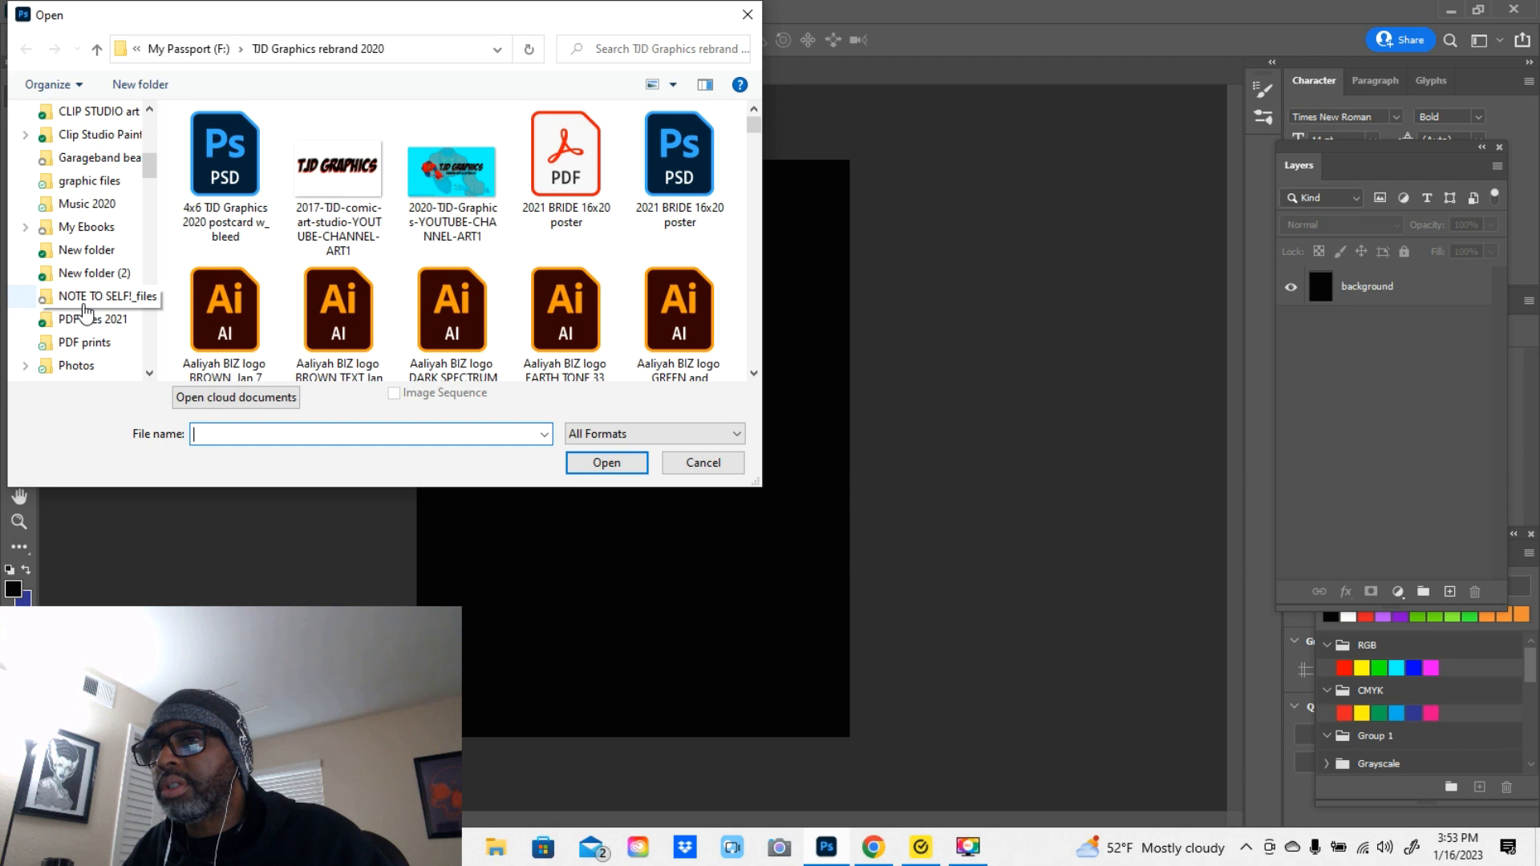
{"action": "scroll", "coordinate": [85, 327], "scroll_direction": "down", "scroll_amount": 1}
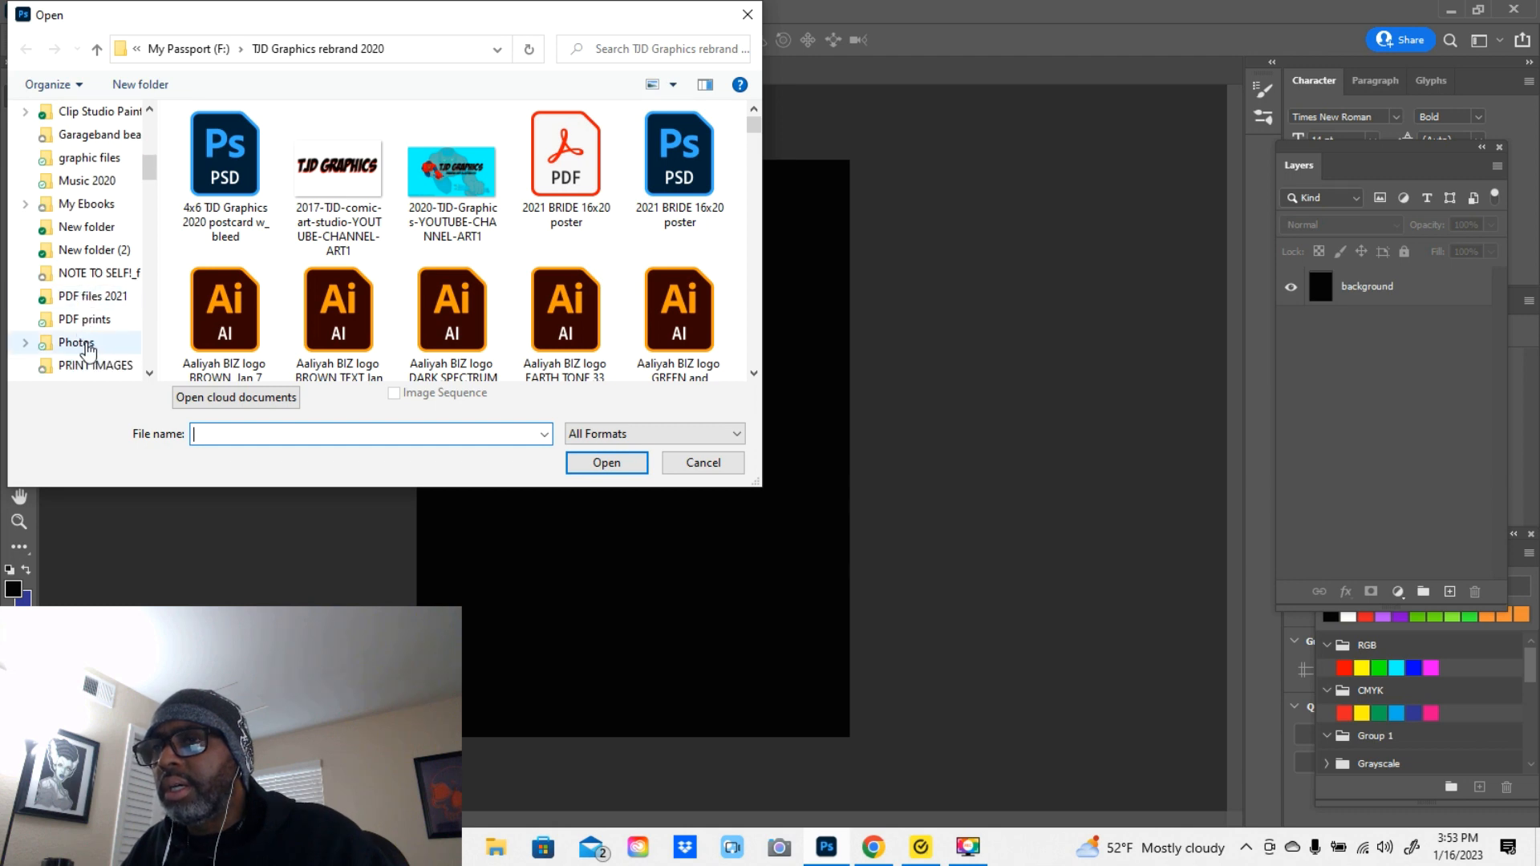
{"action": "left_click", "coordinate": [88, 345]}
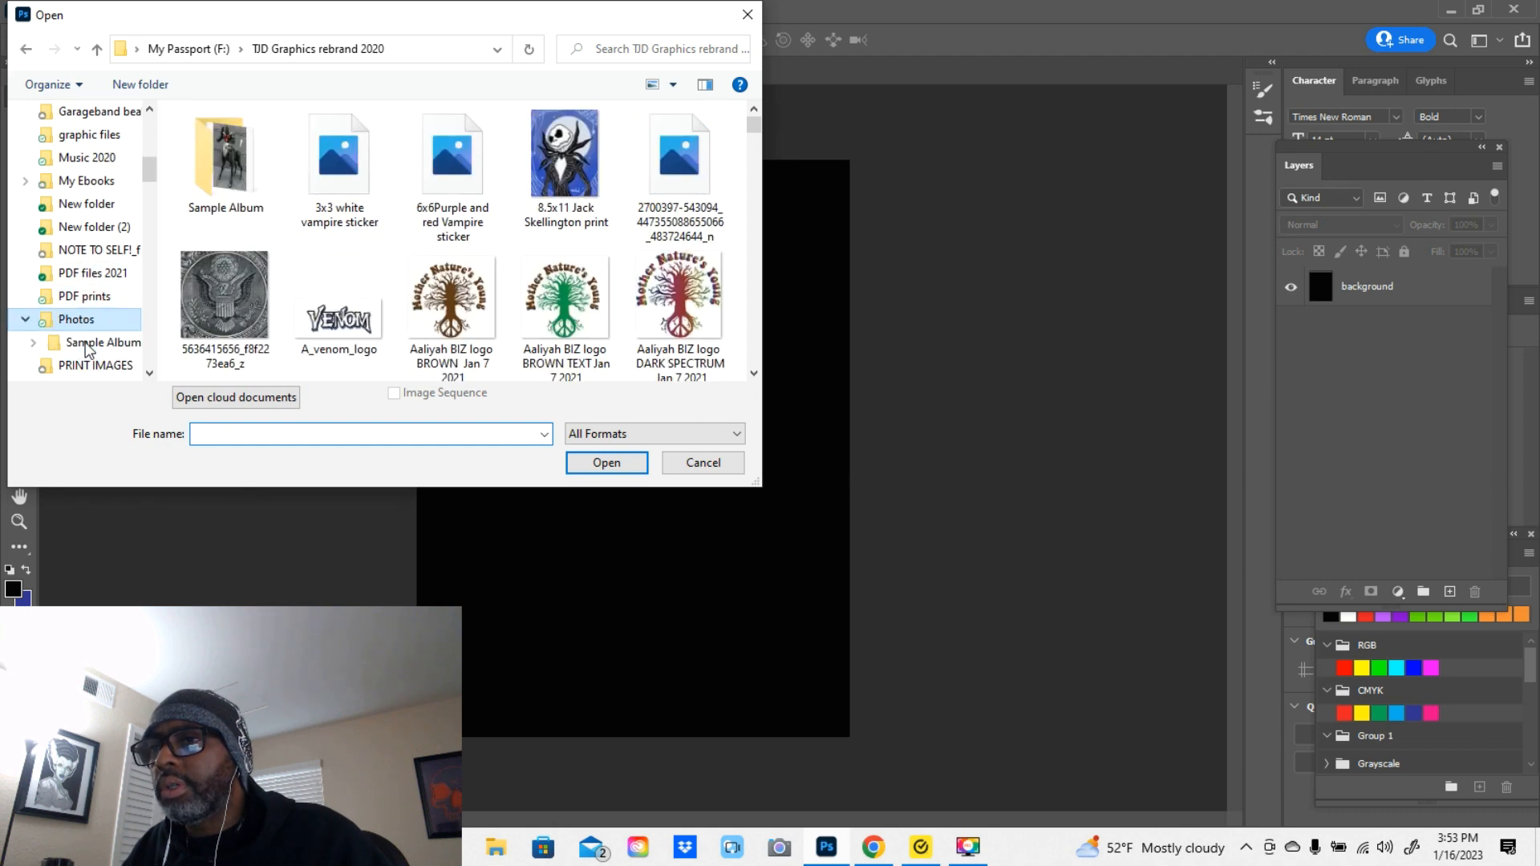
Find the file Zombie_Head_001 (1).png by name and open it as a smart object
{"action": "left_click", "coordinate": [246, 426]}
{"action": "type", "text": "zm"}
{"action": "key", "text": "BackSpace"}
{"action": "type", "text": "ombie_Head_001 (1).png"}
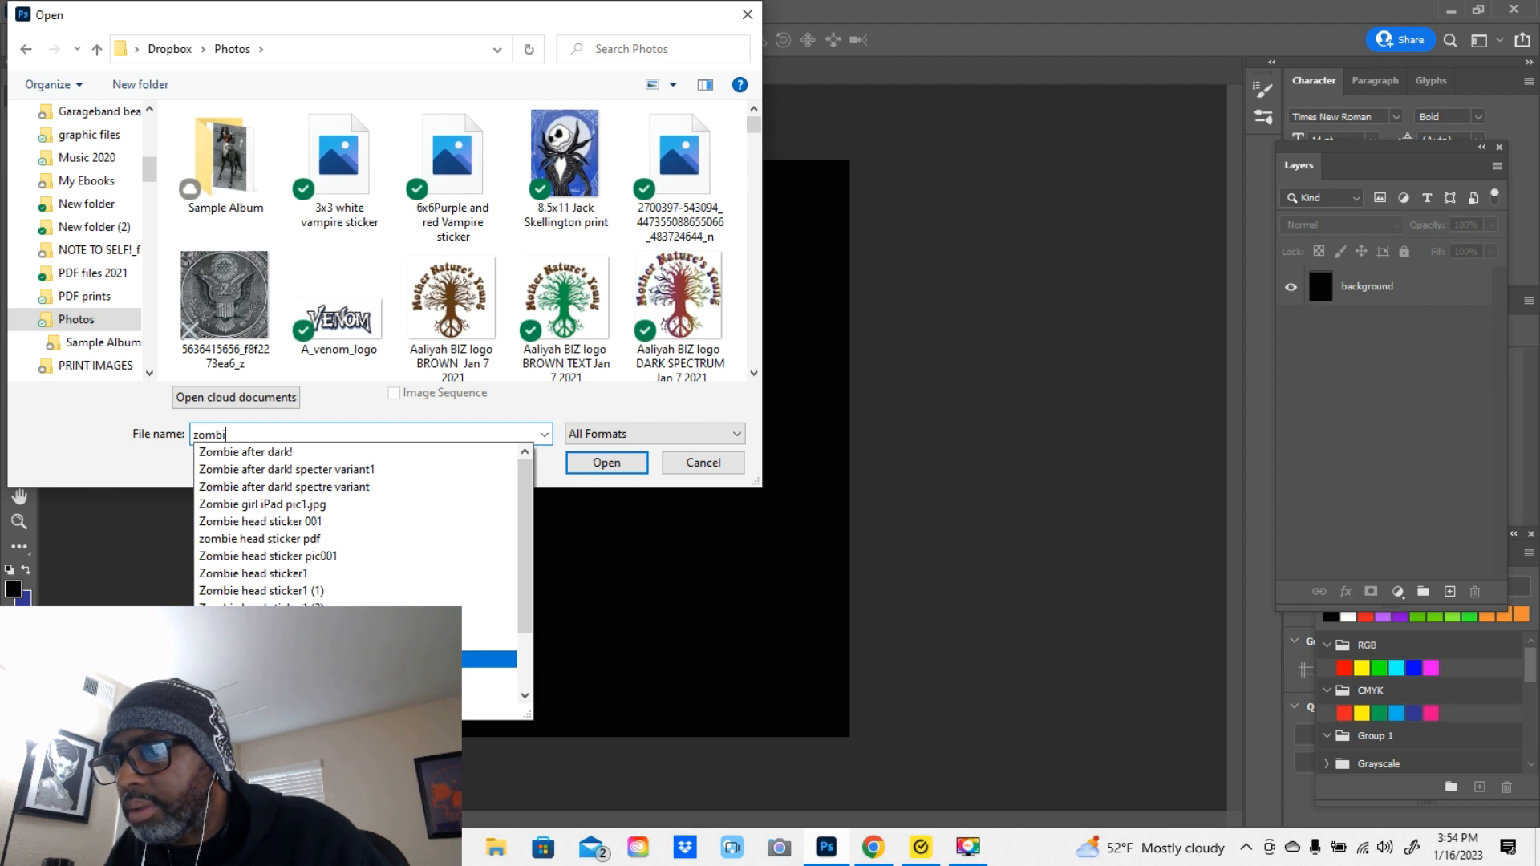
{"action": "left_click", "coordinate": [321, 676]}
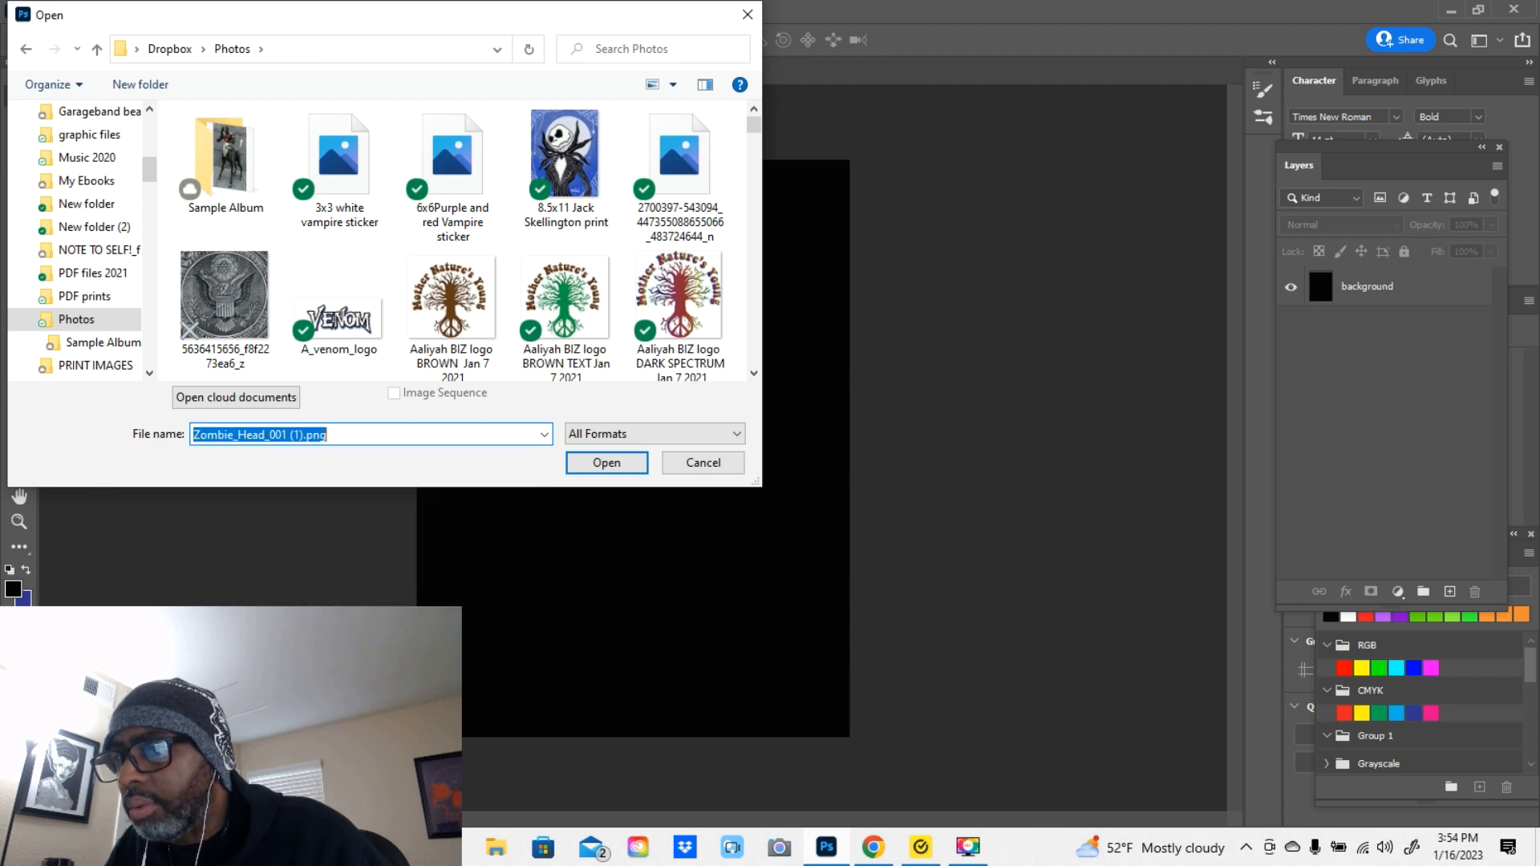
{"action": "left_click", "coordinate": [607, 463]}
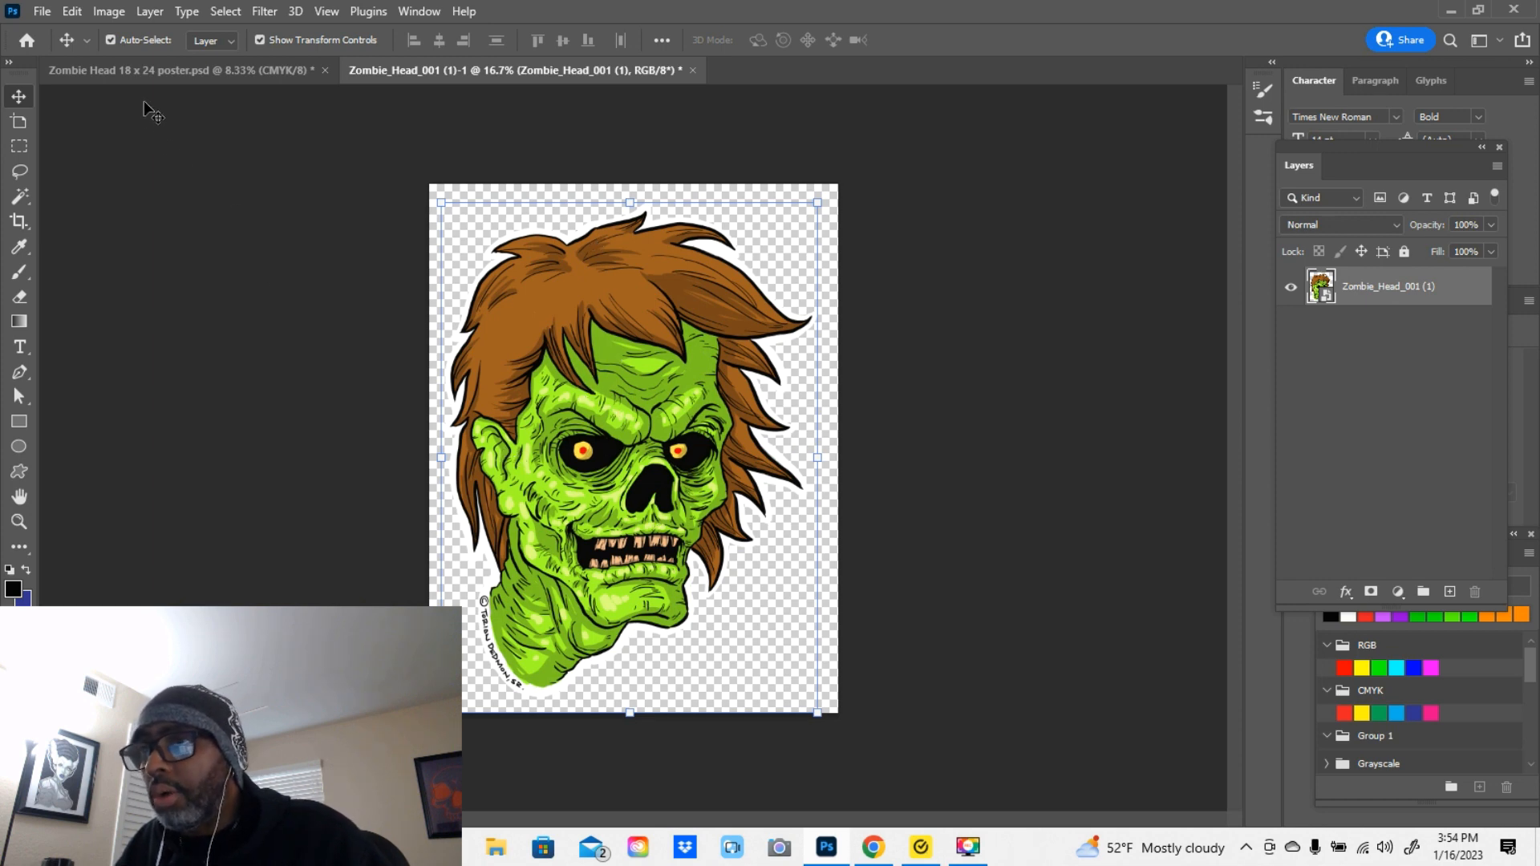
Convert the Zombie_Head_001 document to CMYK Color without rasterizing its smart object, accepting the U.S. Web Coated (SWOP) v2 profile
{"action": "left_click", "coordinate": [122, 13]}
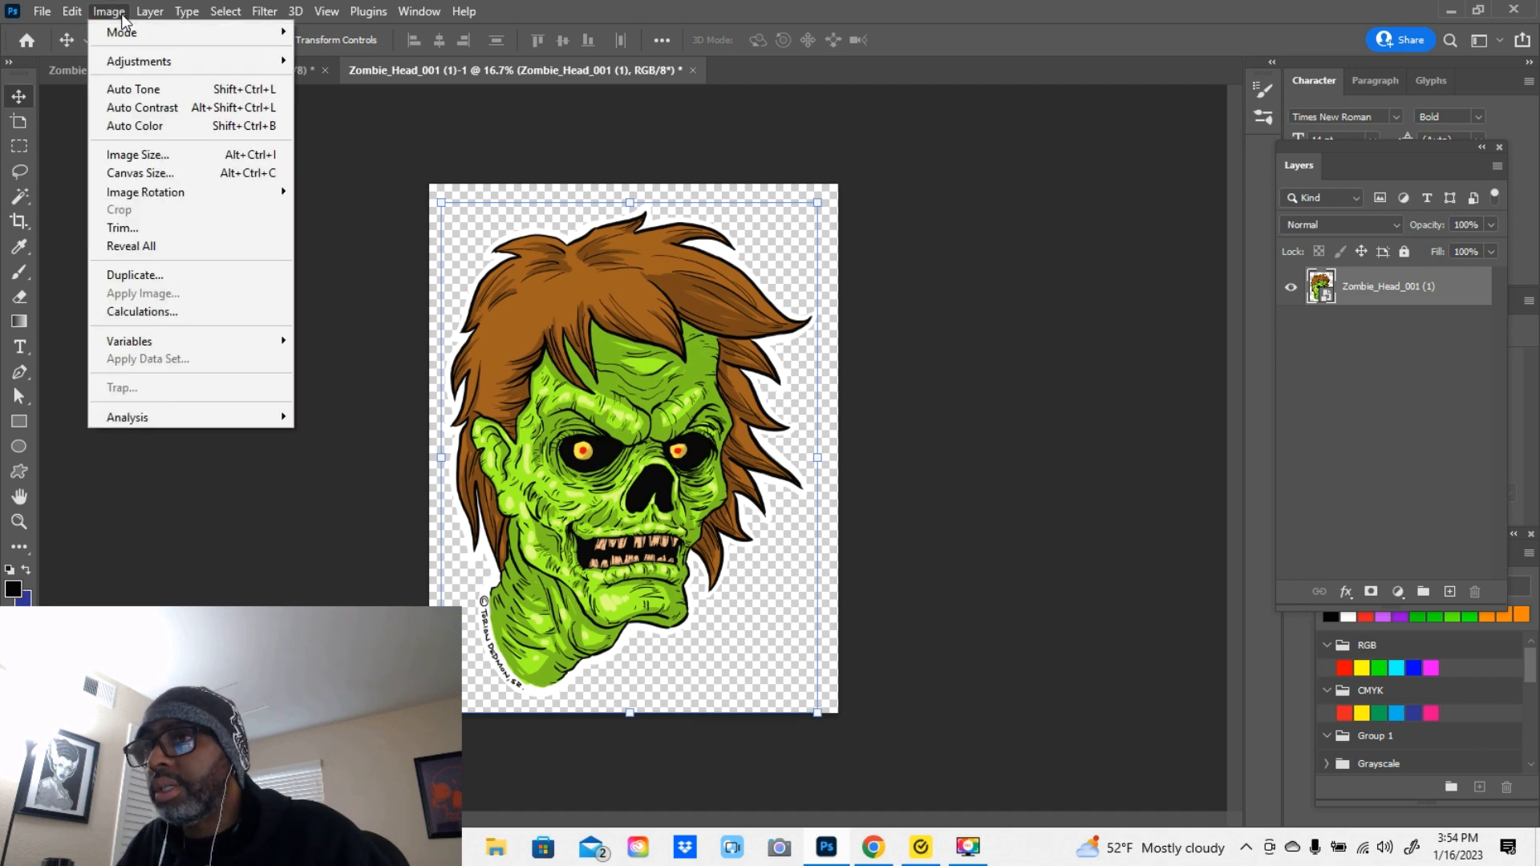
{"action": "mouse_move", "coordinate": [126, 33]}
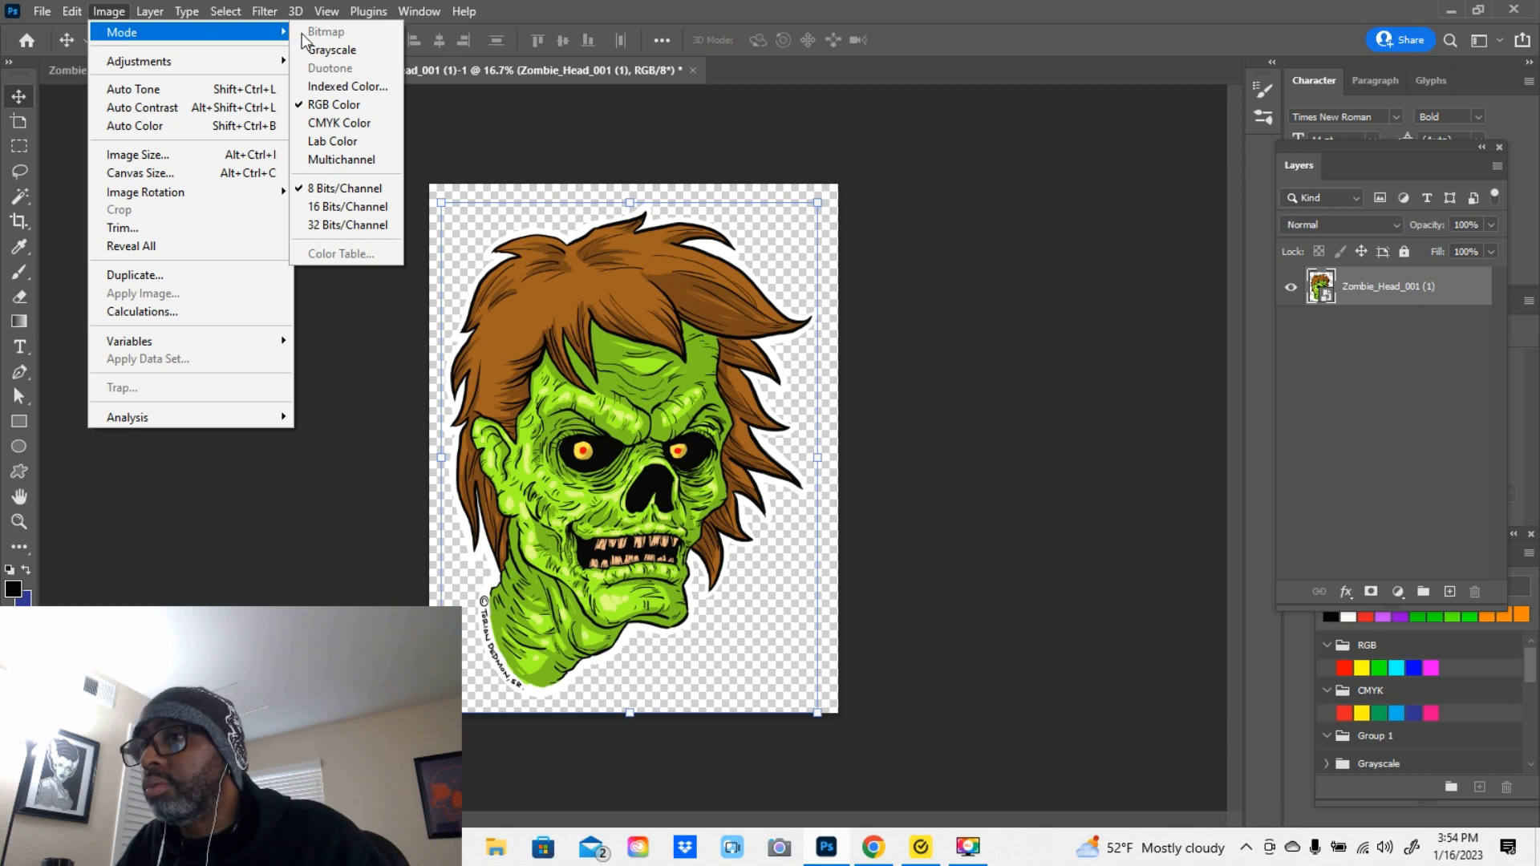
{"action": "left_click", "coordinate": [318, 125]}
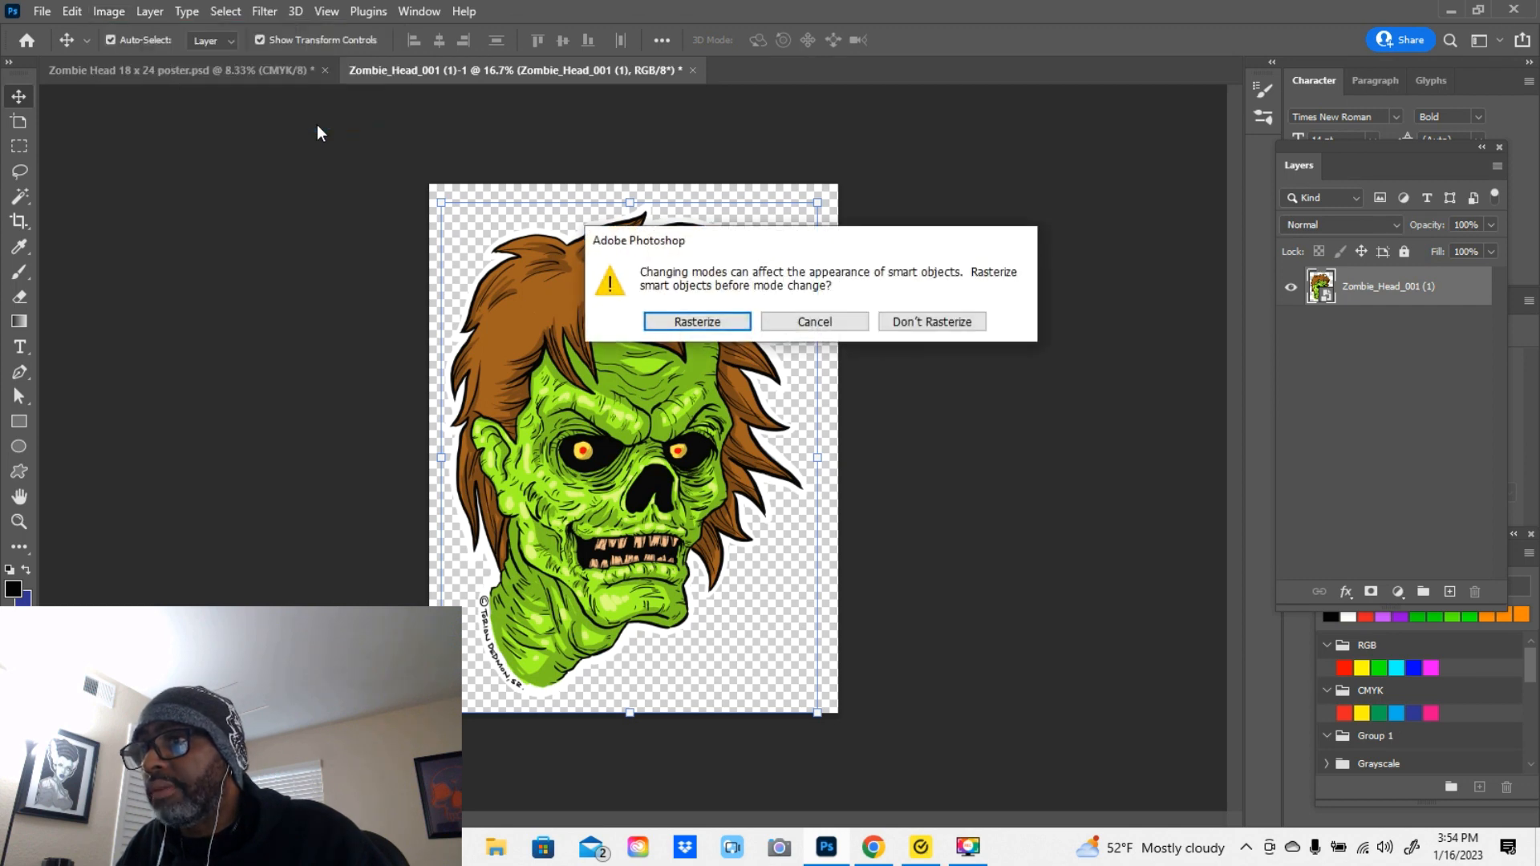
{"action": "left_click", "coordinate": [929, 324]}
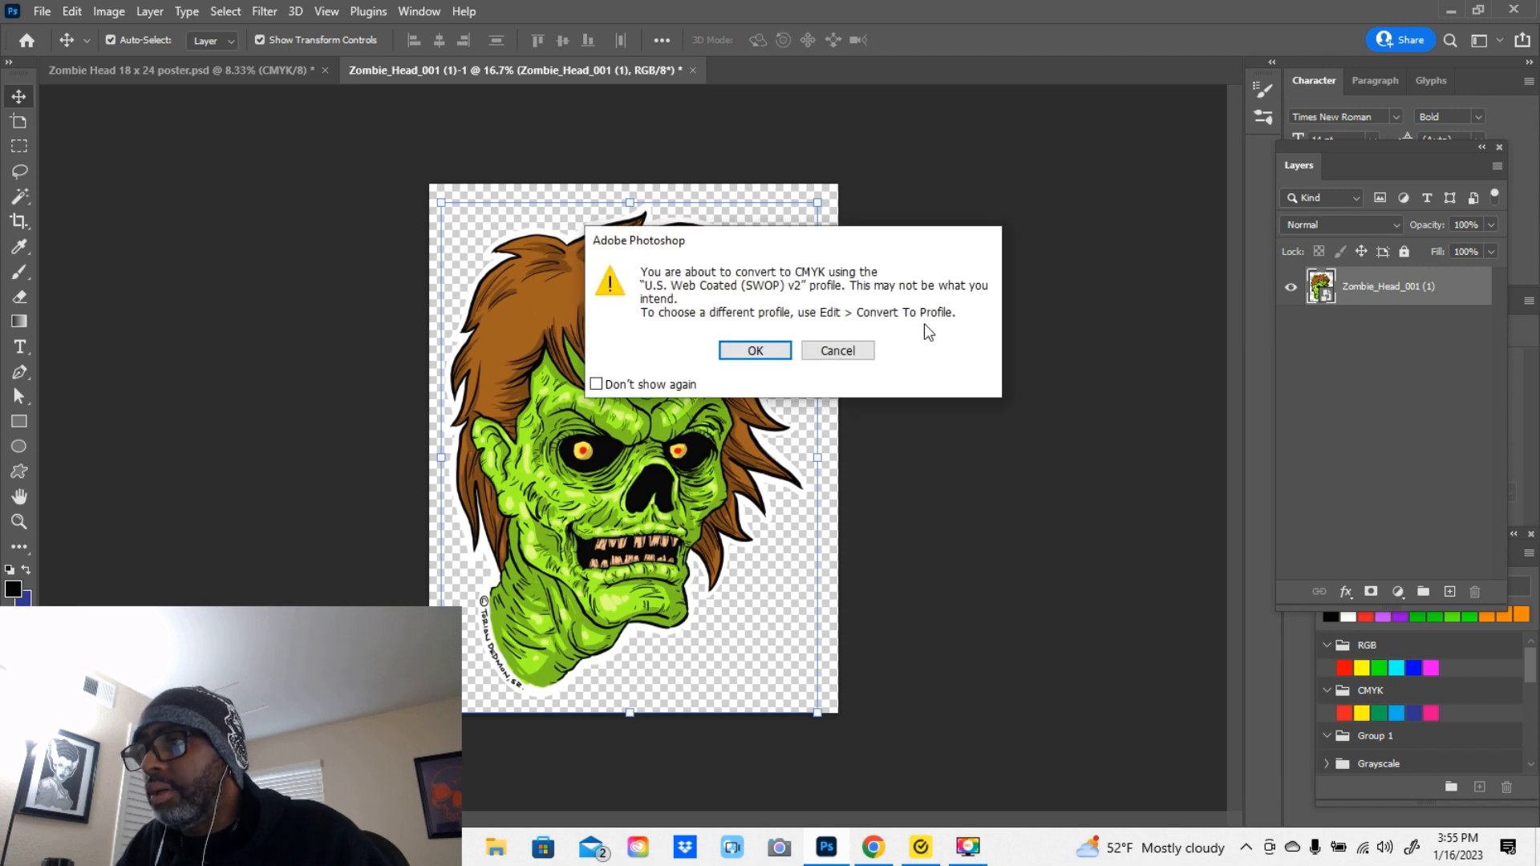
{"action": "left_click", "coordinate": [752, 349]}
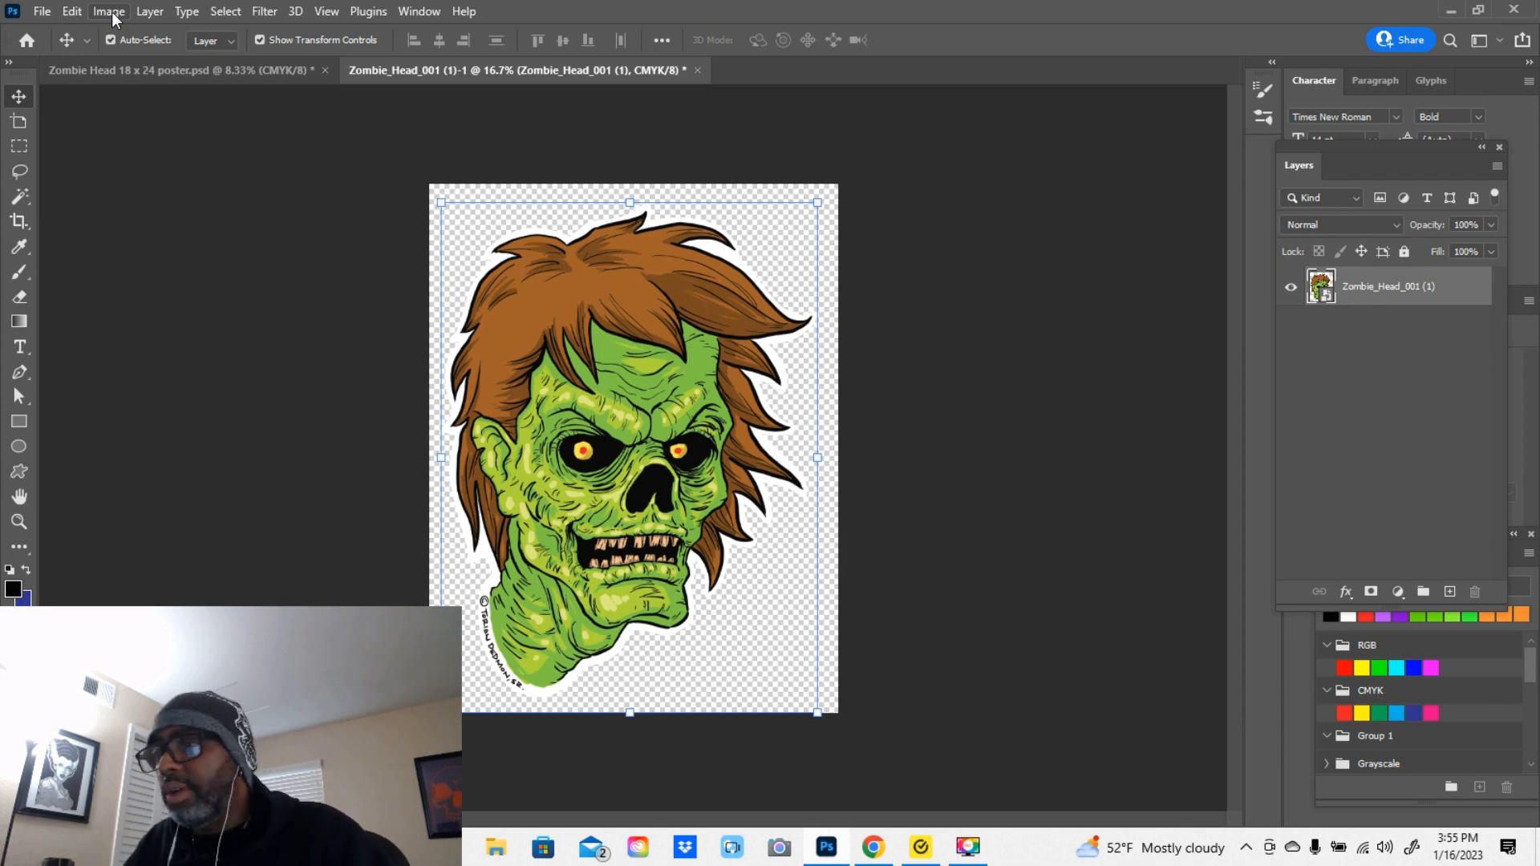
Float the Zombie_Head_001 document beside the 18 x 24 poster and copy its smart object layer into the poster
{"action": "left_click", "coordinate": [114, 72]}
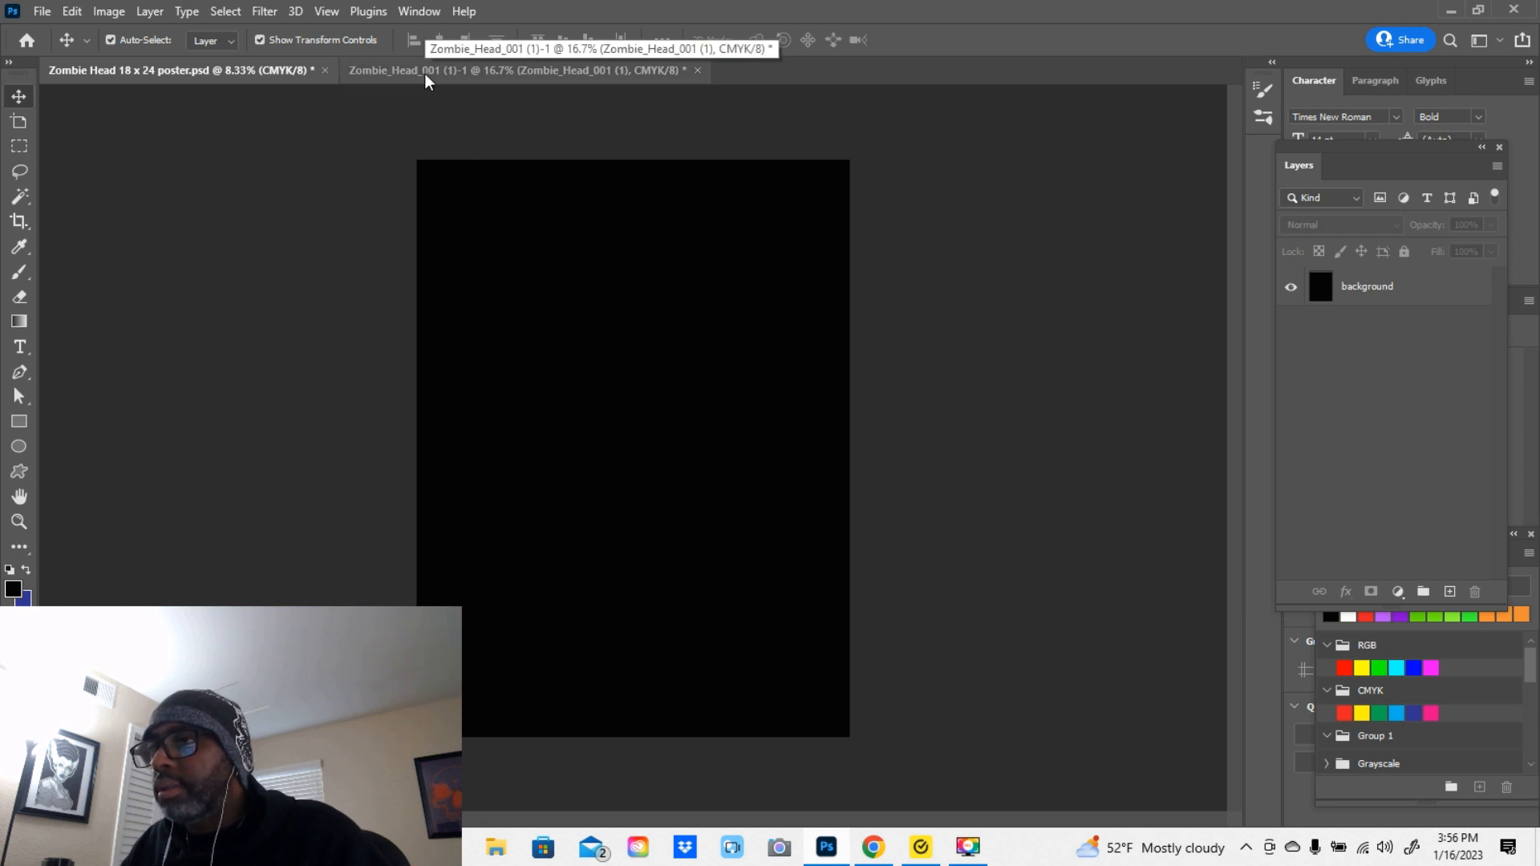
{"action": "left_click_drag", "start_coordinate": [422, 70], "coordinate": [1162, 701]}
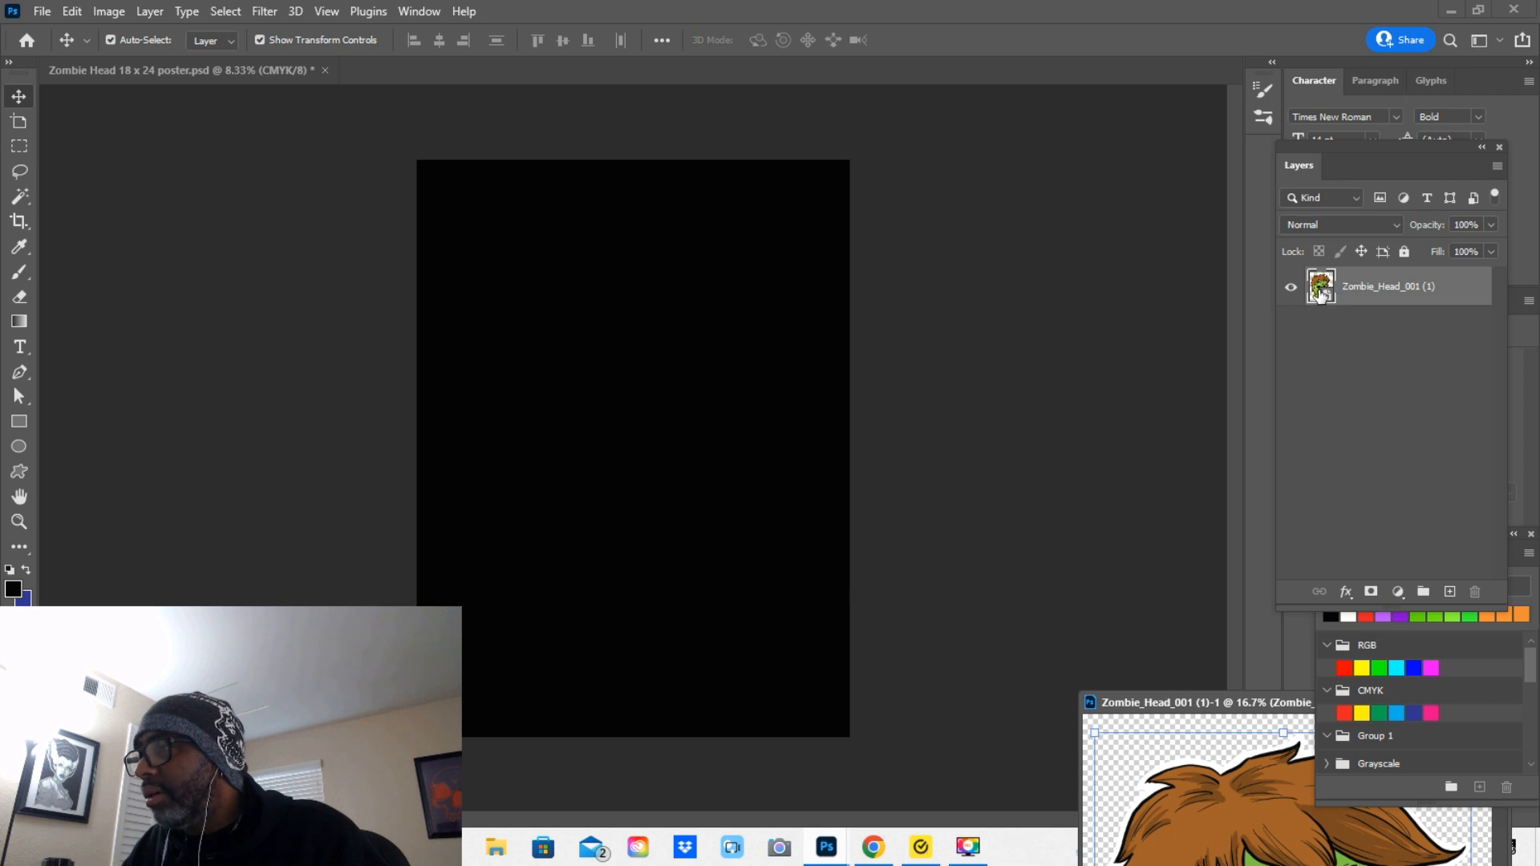
{"action": "left_click_drag", "start_coordinate": [1320, 290], "coordinate": [718, 649]}
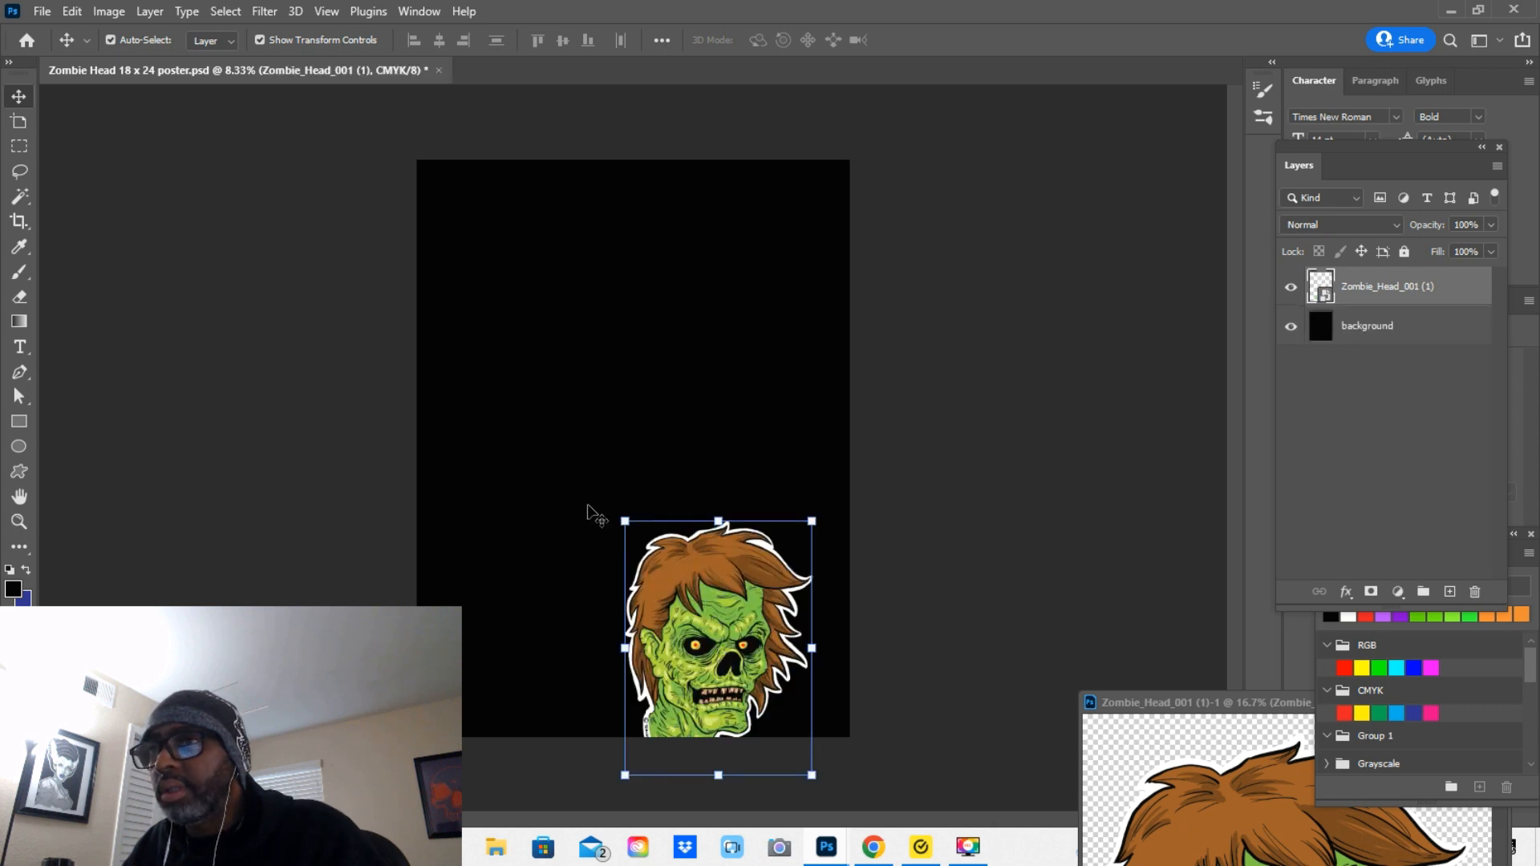
Move the zombie head up inside the poster and scale it proportionally to about 205% so it nearly fills the canvas
{"action": "left_click_drag", "start_coordinate": [670, 559], "coordinate": [681, 495]}
{"action": "left_click", "coordinate": [633, 463]}
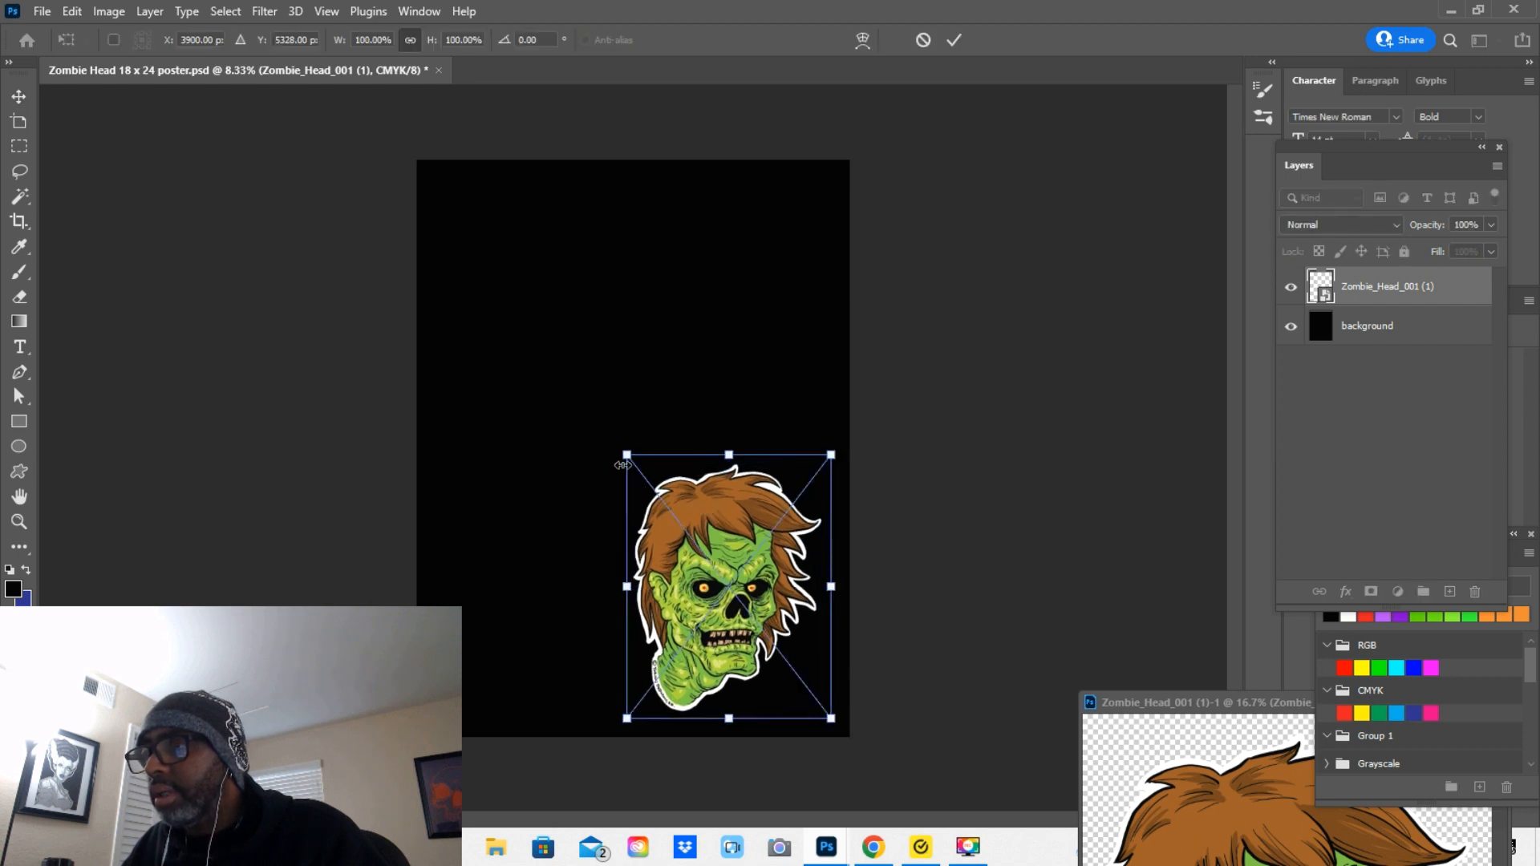
{"action": "left_click_drag", "start_coordinate": [624, 453], "coordinate": [385, 223]}
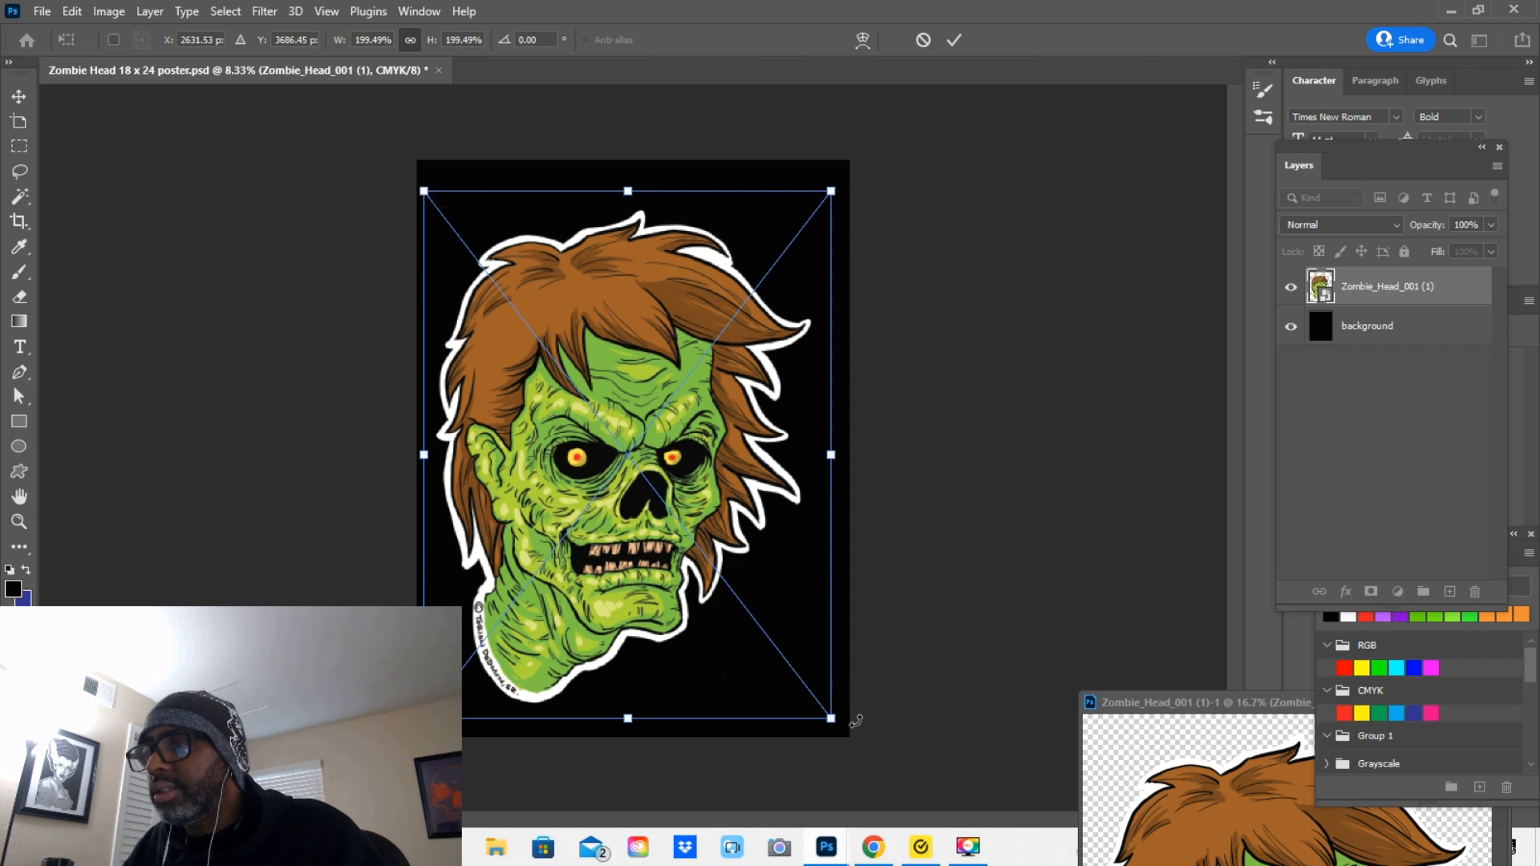
{"action": "left_click_drag", "start_coordinate": [833, 721], "coordinate": [853, 735]}
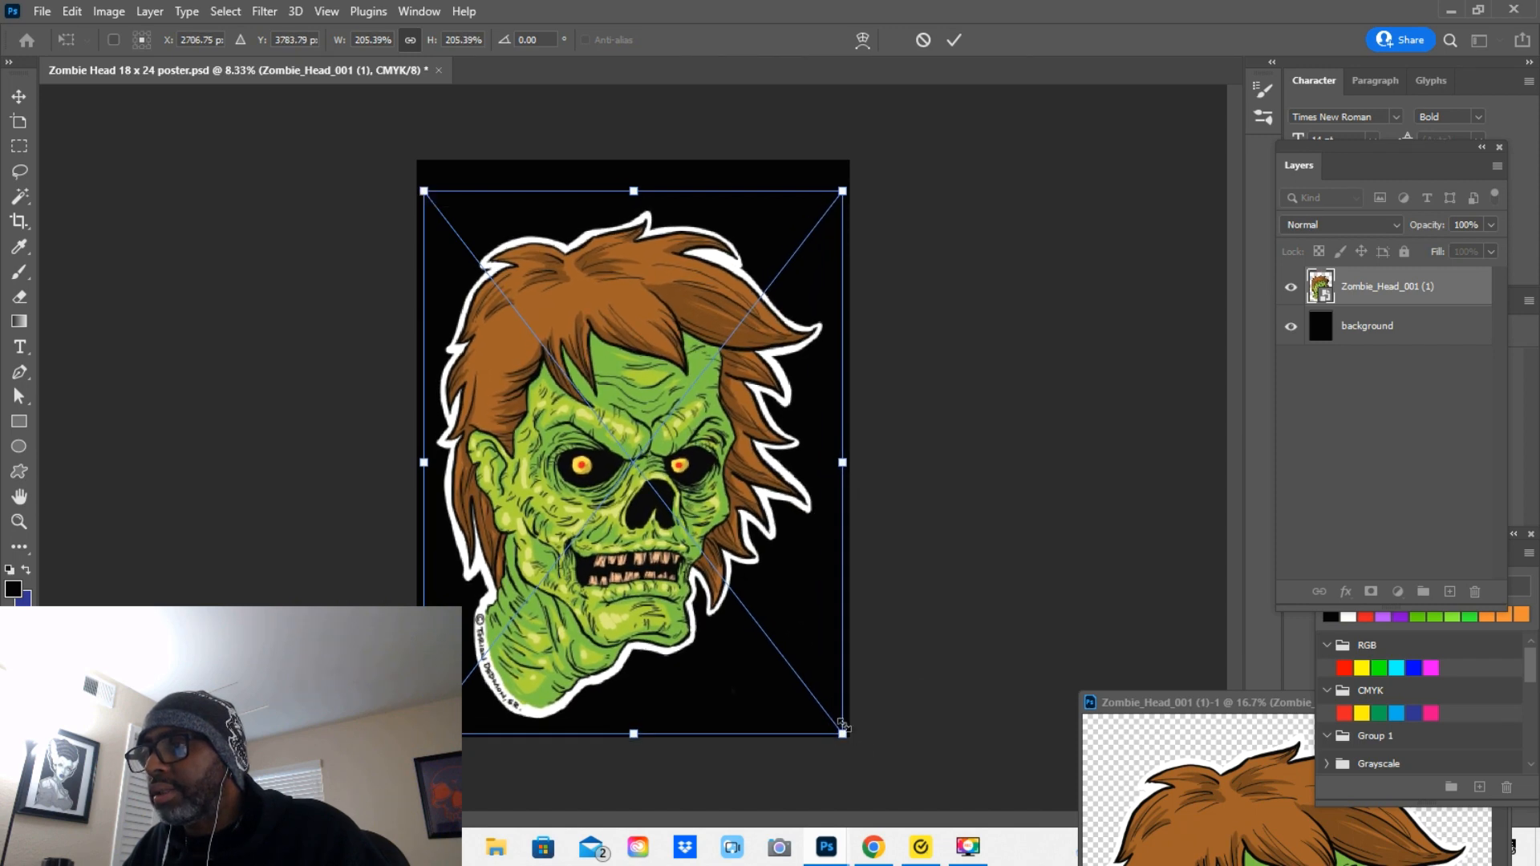
Centre the zombie head on the poster at X 2700 px, Y 3600 px, apply the transform and deselect the layer
{"action": "left_click_drag", "start_coordinate": [639, 425], "coordinate": [635, 418]}
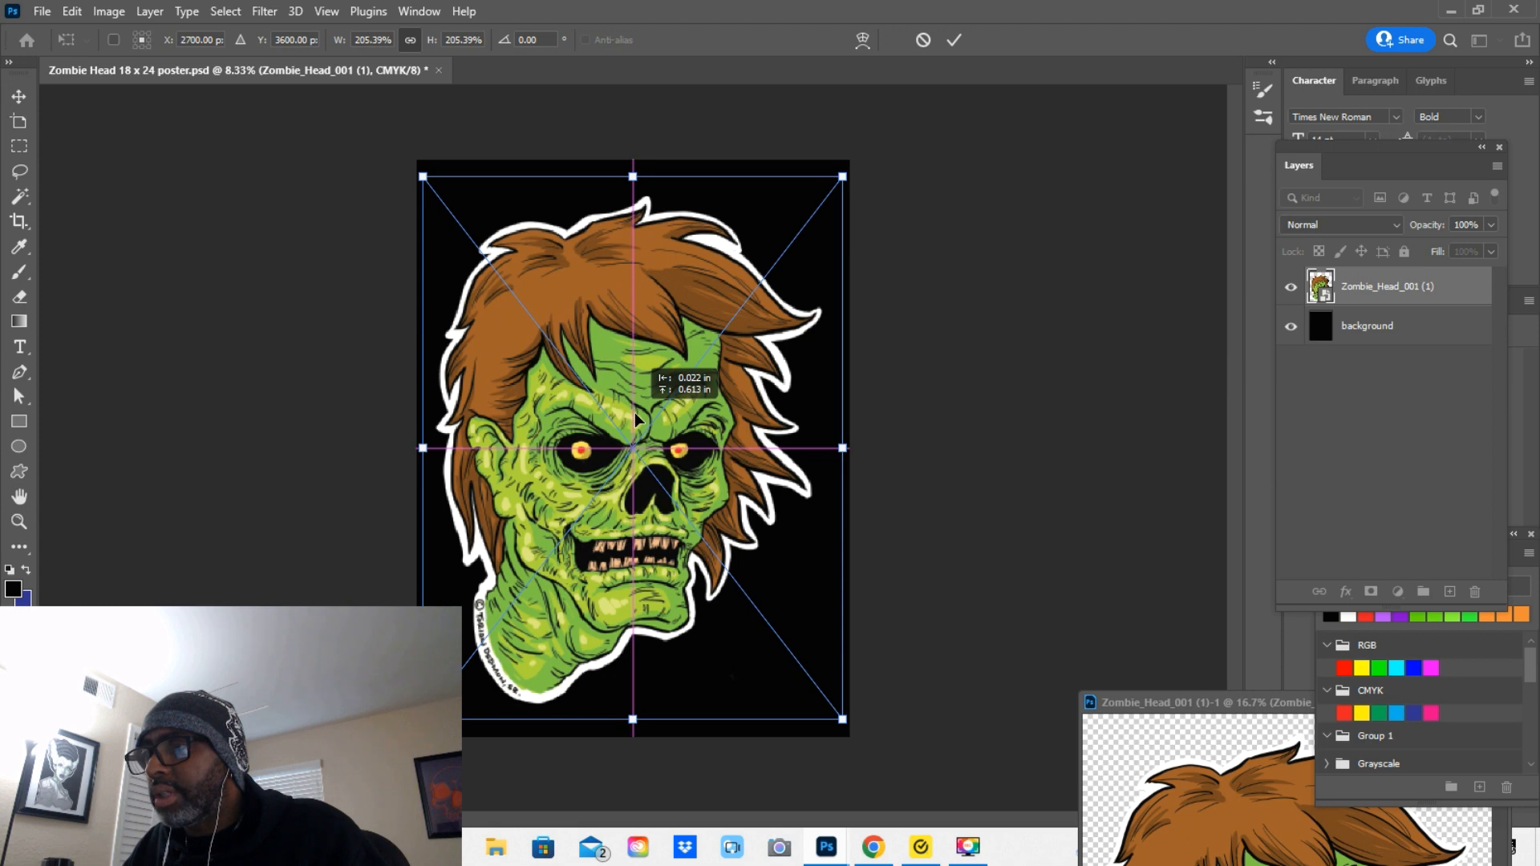
{"action": "left_click_drag", "start_coordinate": [634, 418], "coordinate": [635, 418]}
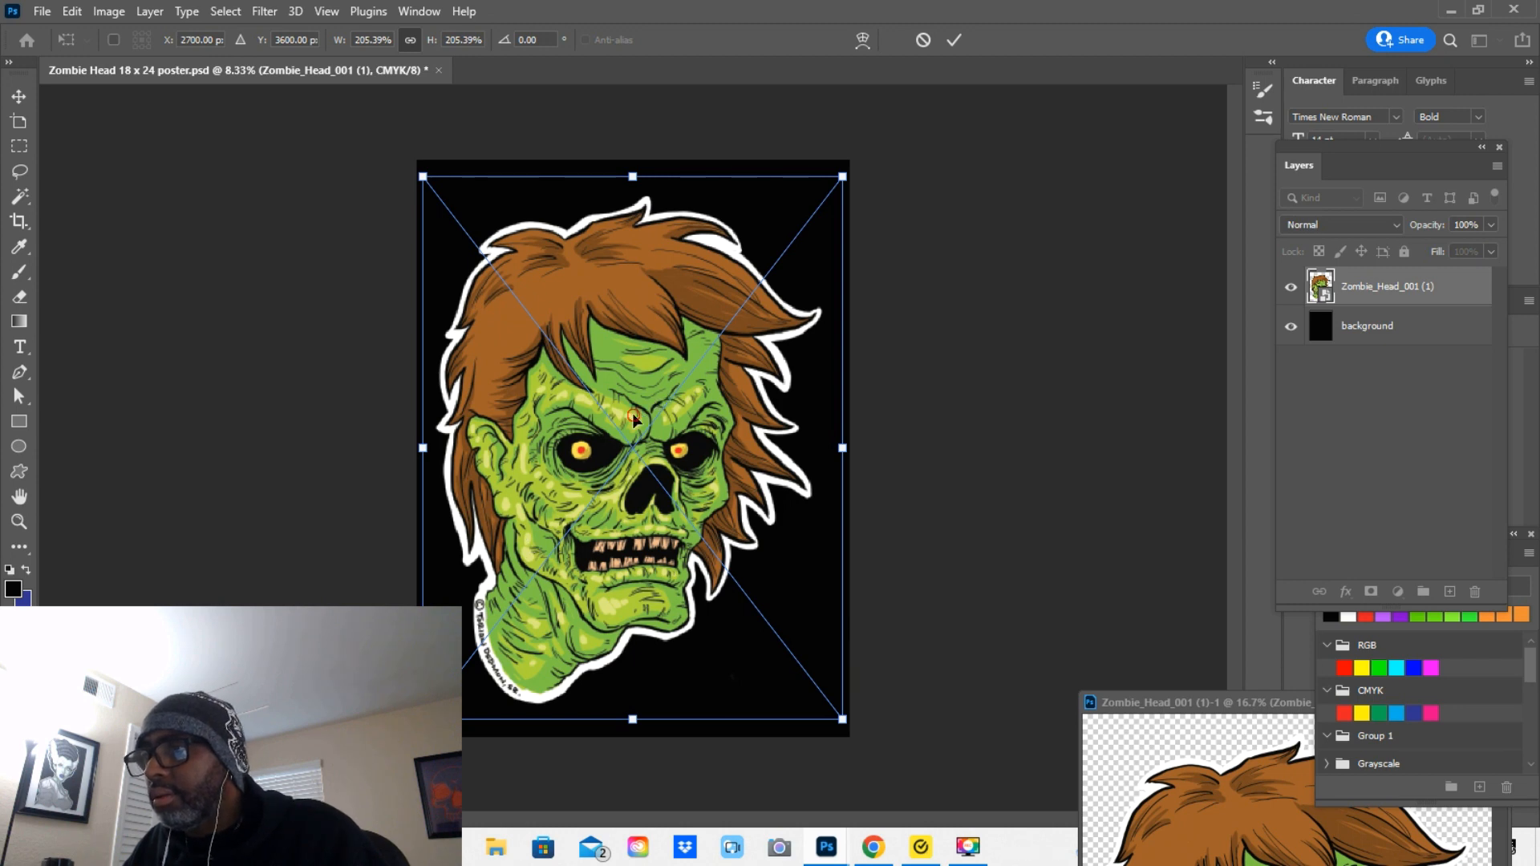
{"action": "left_click_drag", "start_coordinate": [639, 419], "coordinate": [639, 419]}
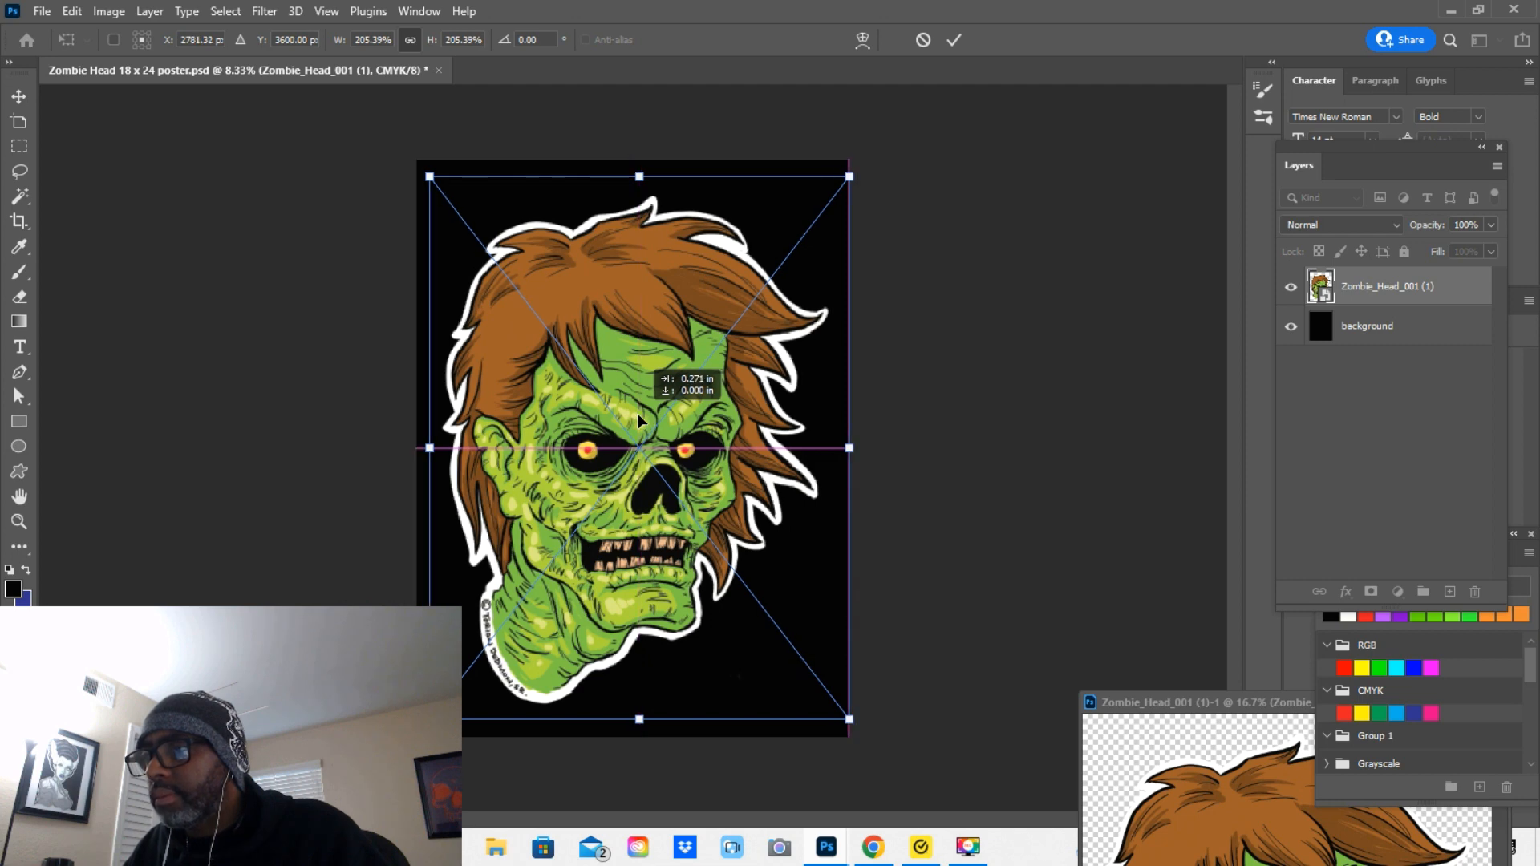
{"action": "left_click_drag", "start_coordinate": [639, 423], "coordinate": [635, 408]}
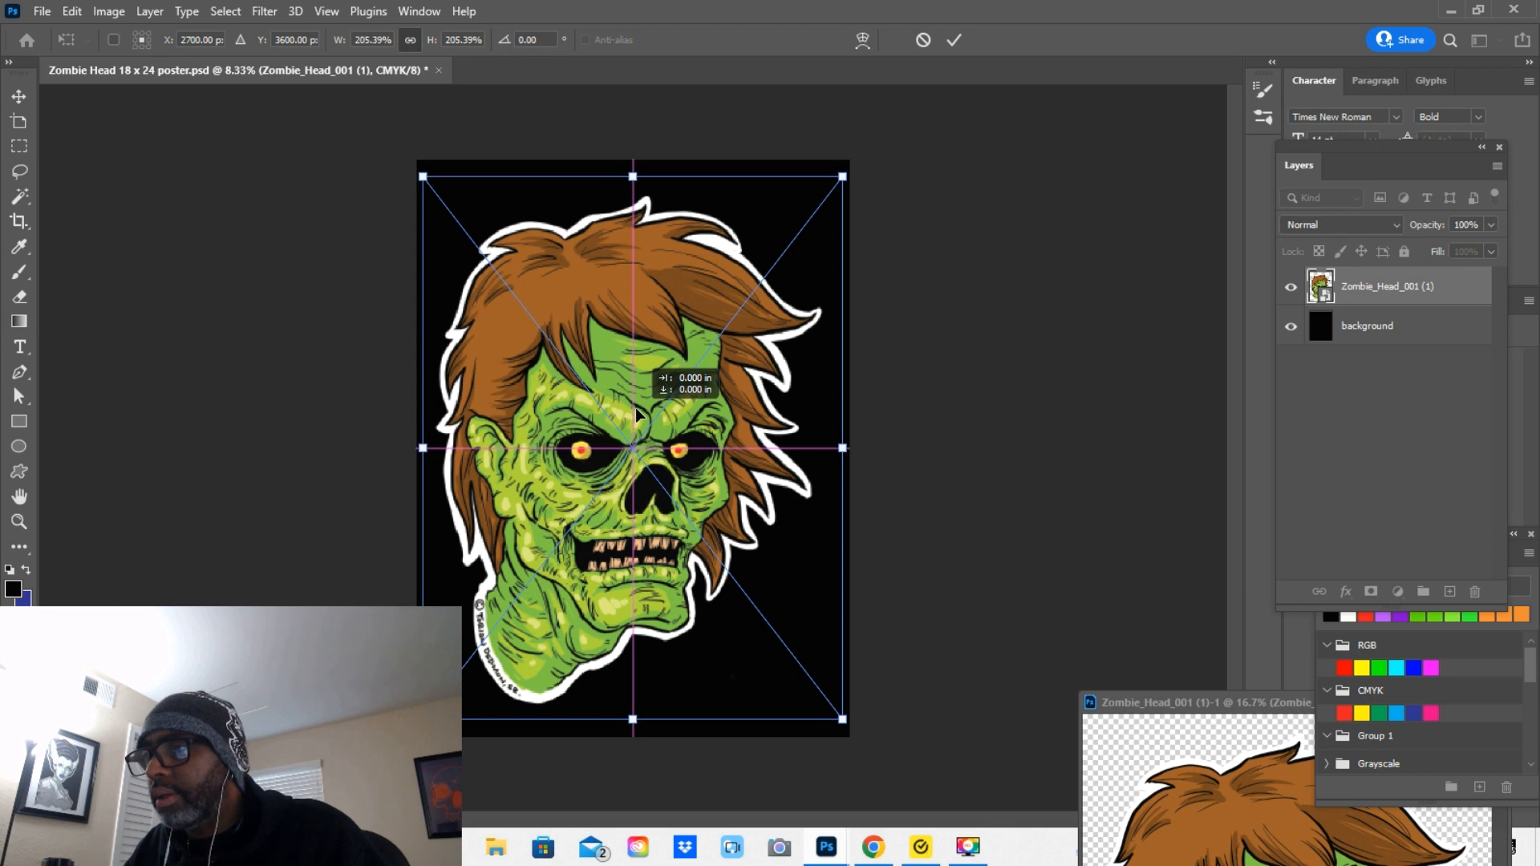
{"action": "left_click_drag", "start_coordinate": [638, 415], "coordinate": [637, 413]}
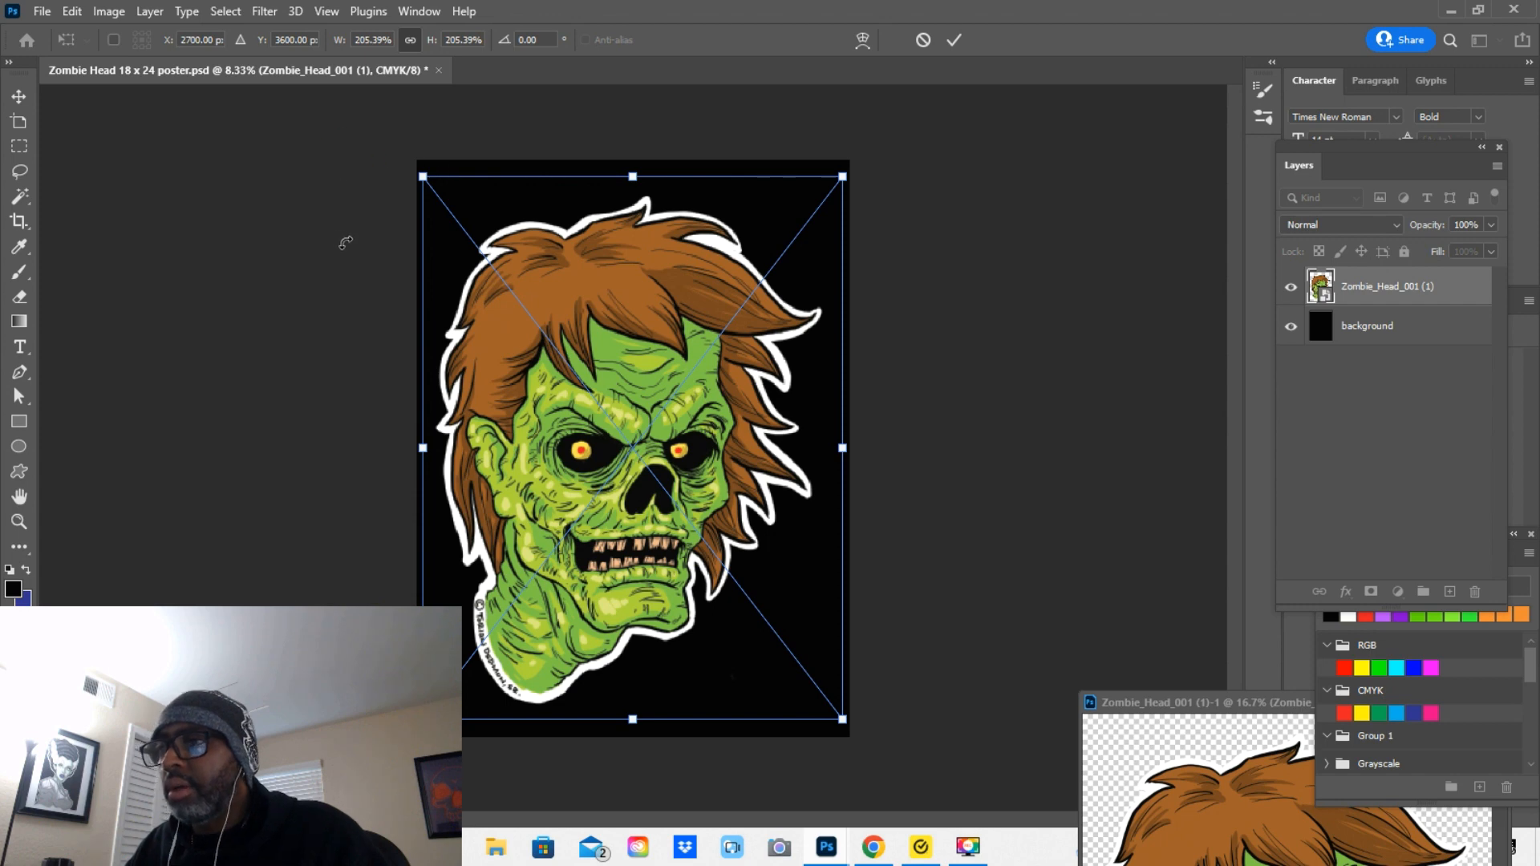
{"action": "left_click", "coordinate": [19, 96]}
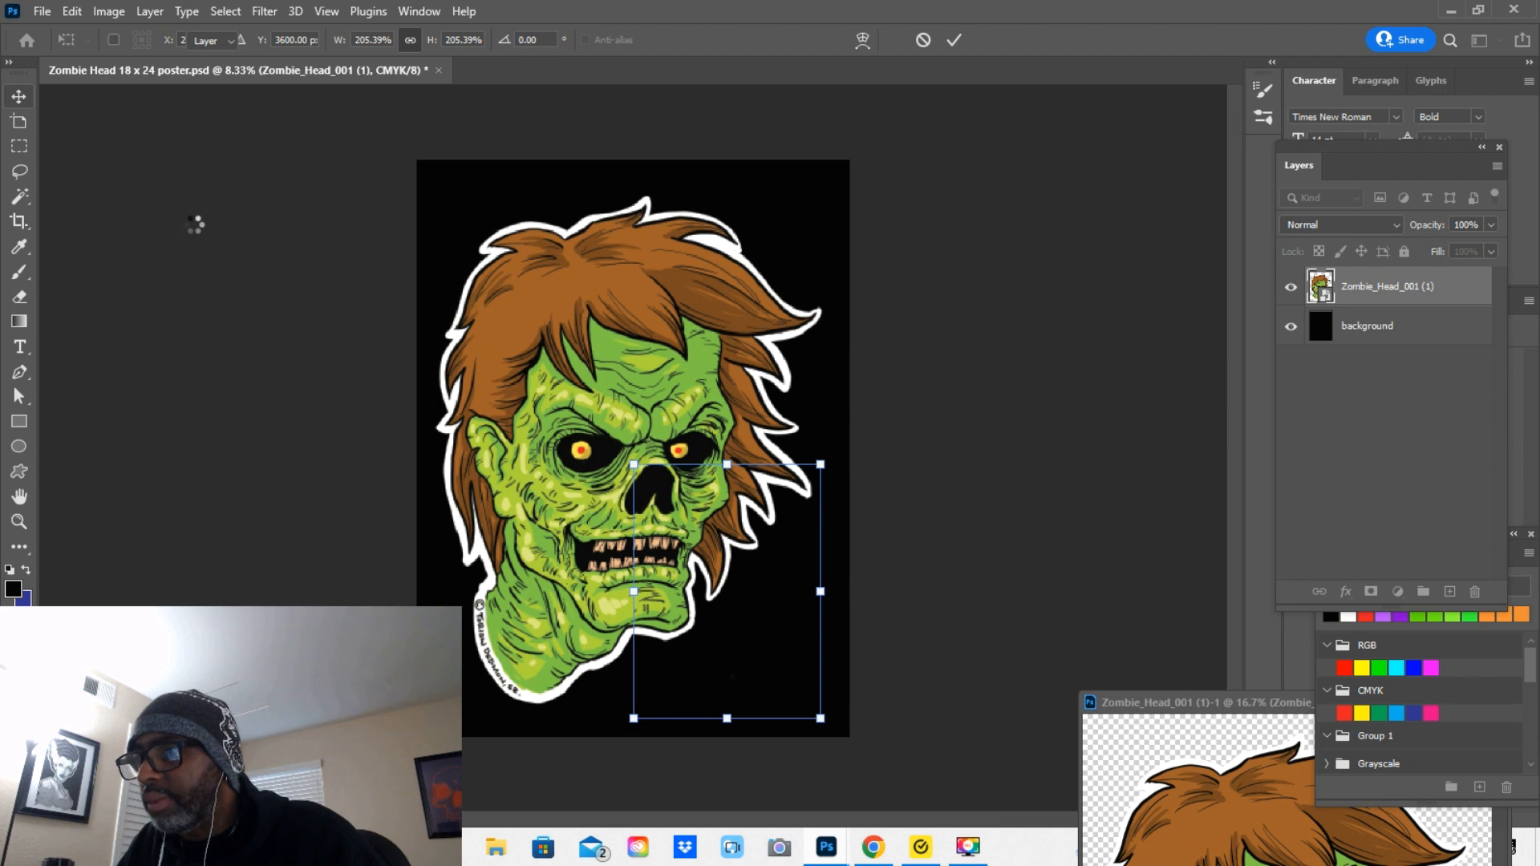
{"action": "left_click", "coordinate": [198, 310]}
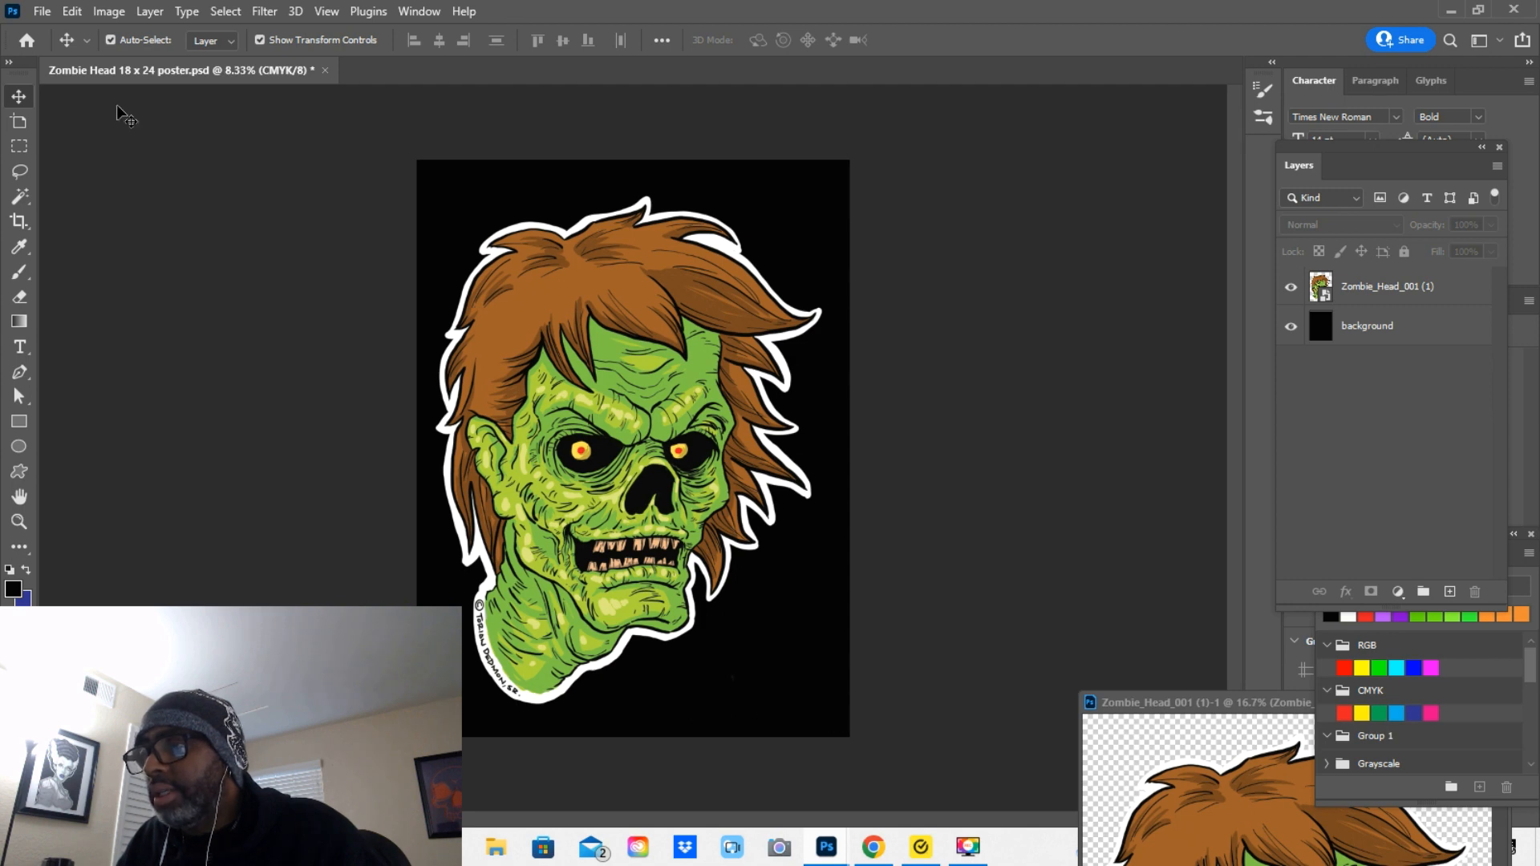
Sample the green of the zombie's forehead as the foreground colour for the text
{"action": "left_click", "coordinate": [22, 348]}
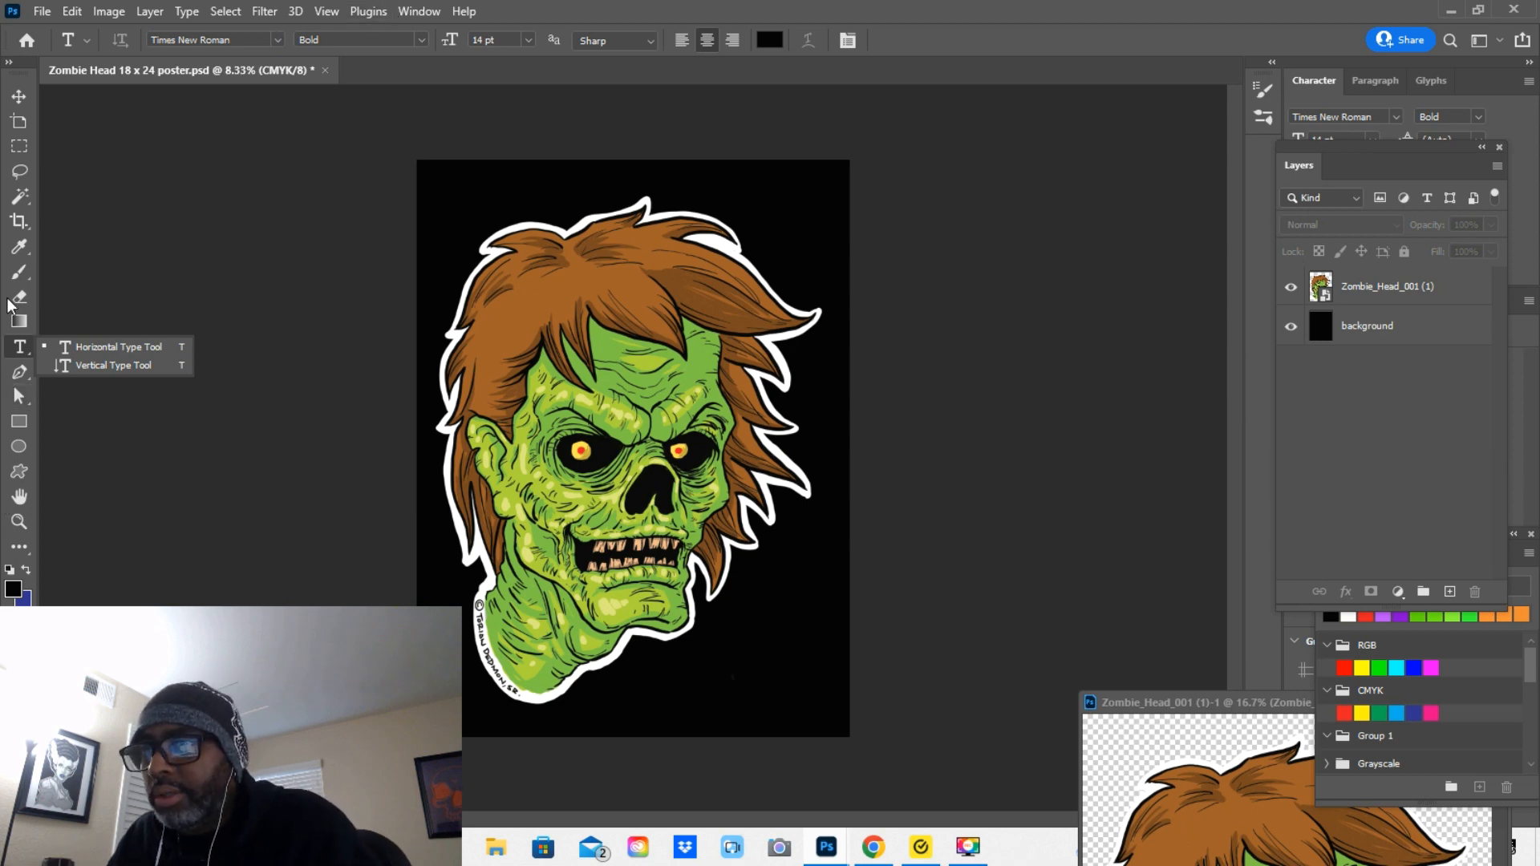
{"action": "left_click", "coordinate": [19, 248]}
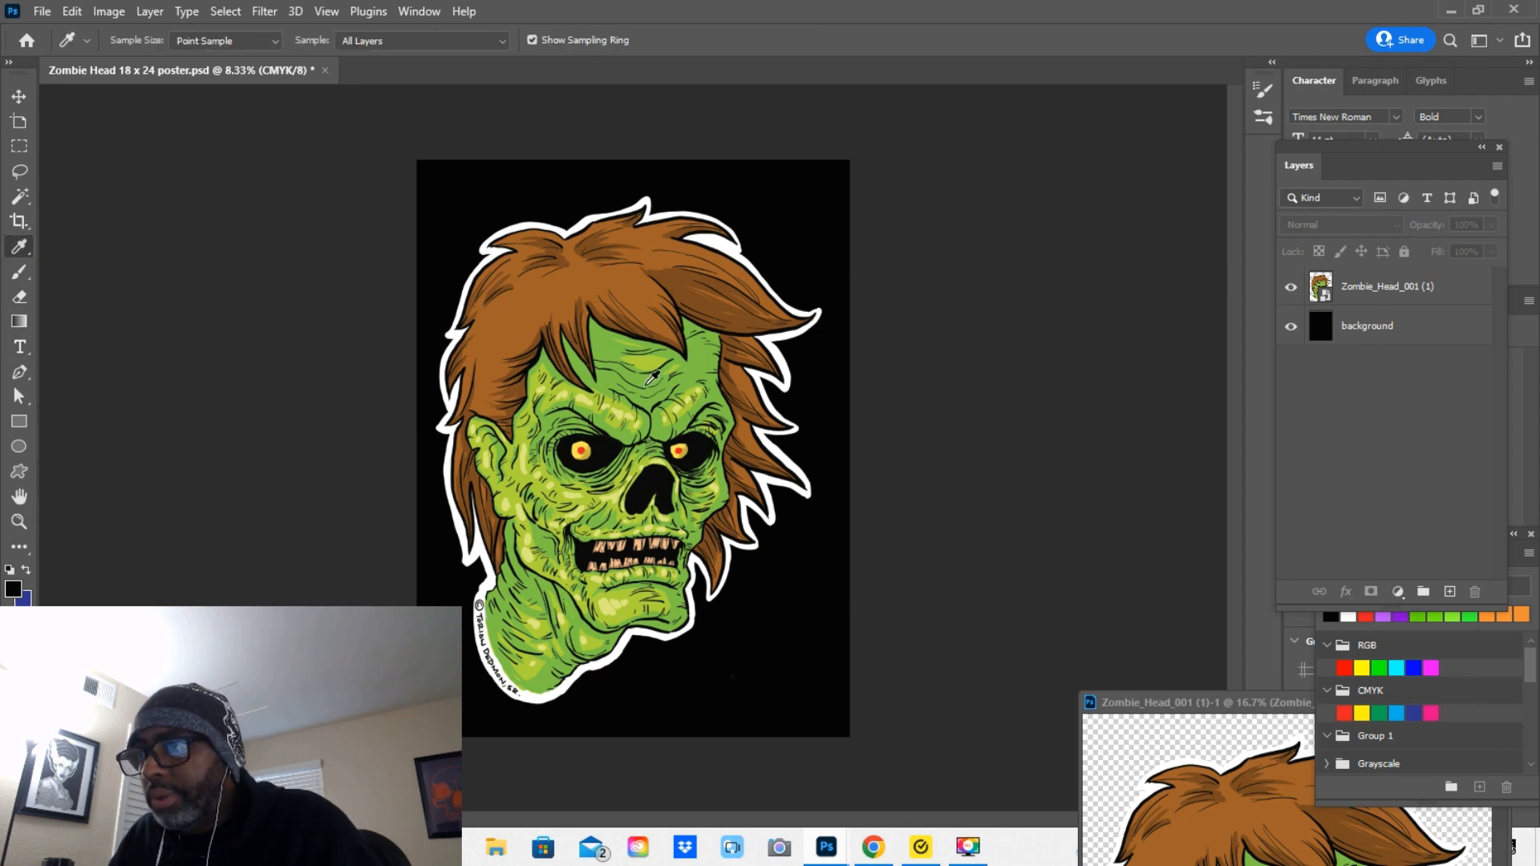
{"action": "left_click", "coordinate": [647, 374]}
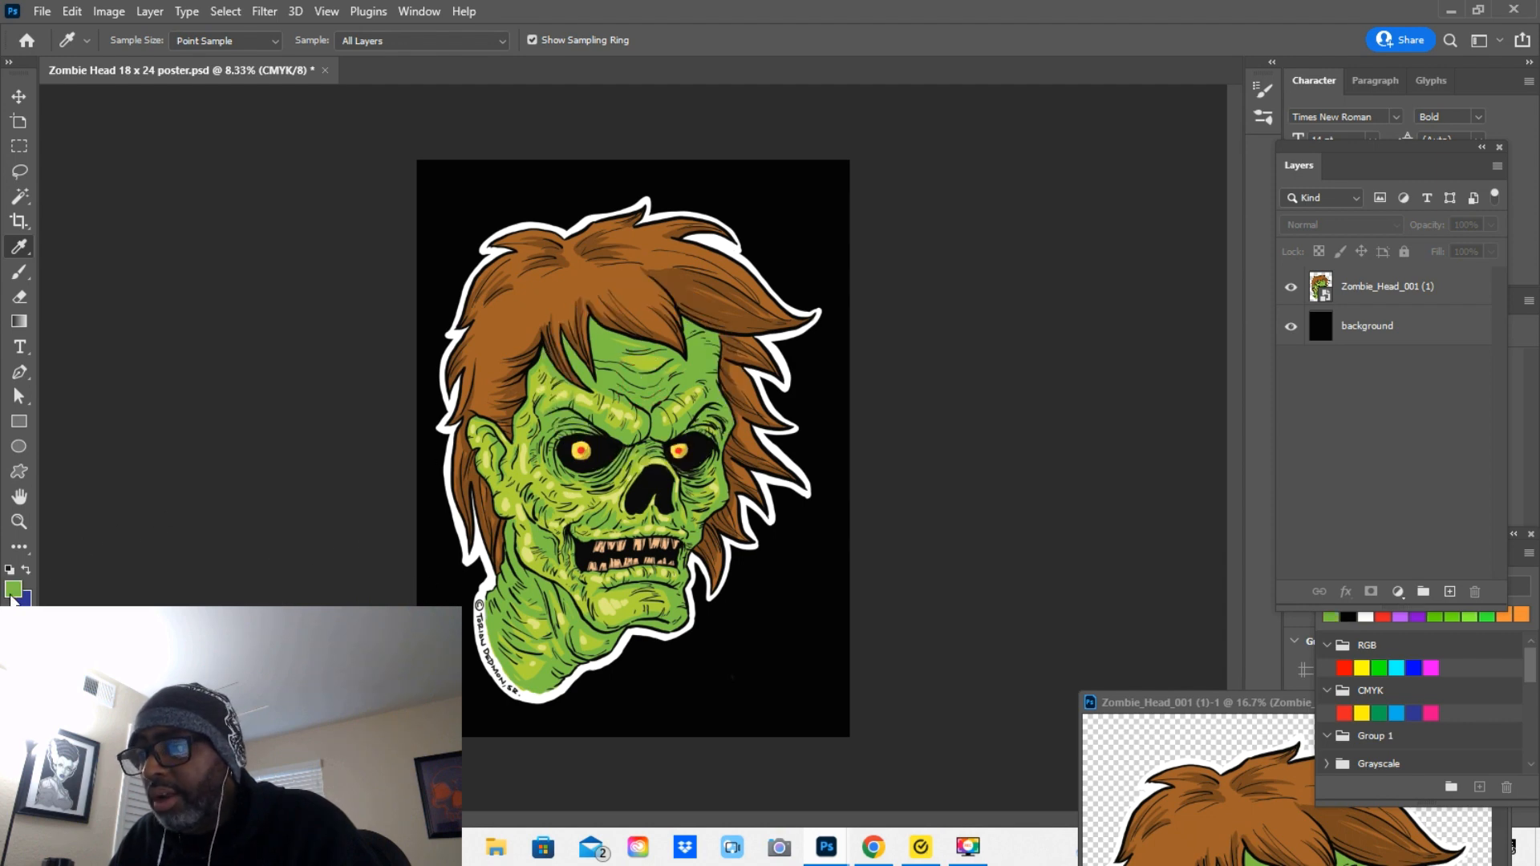
Add the horizontal text TJDGRAPHICS.COM in the sampled green, Times New Roman Bold 14 pt, near the poster's lower edge
{"action": "left_click", "coordinate": [19, 354]}
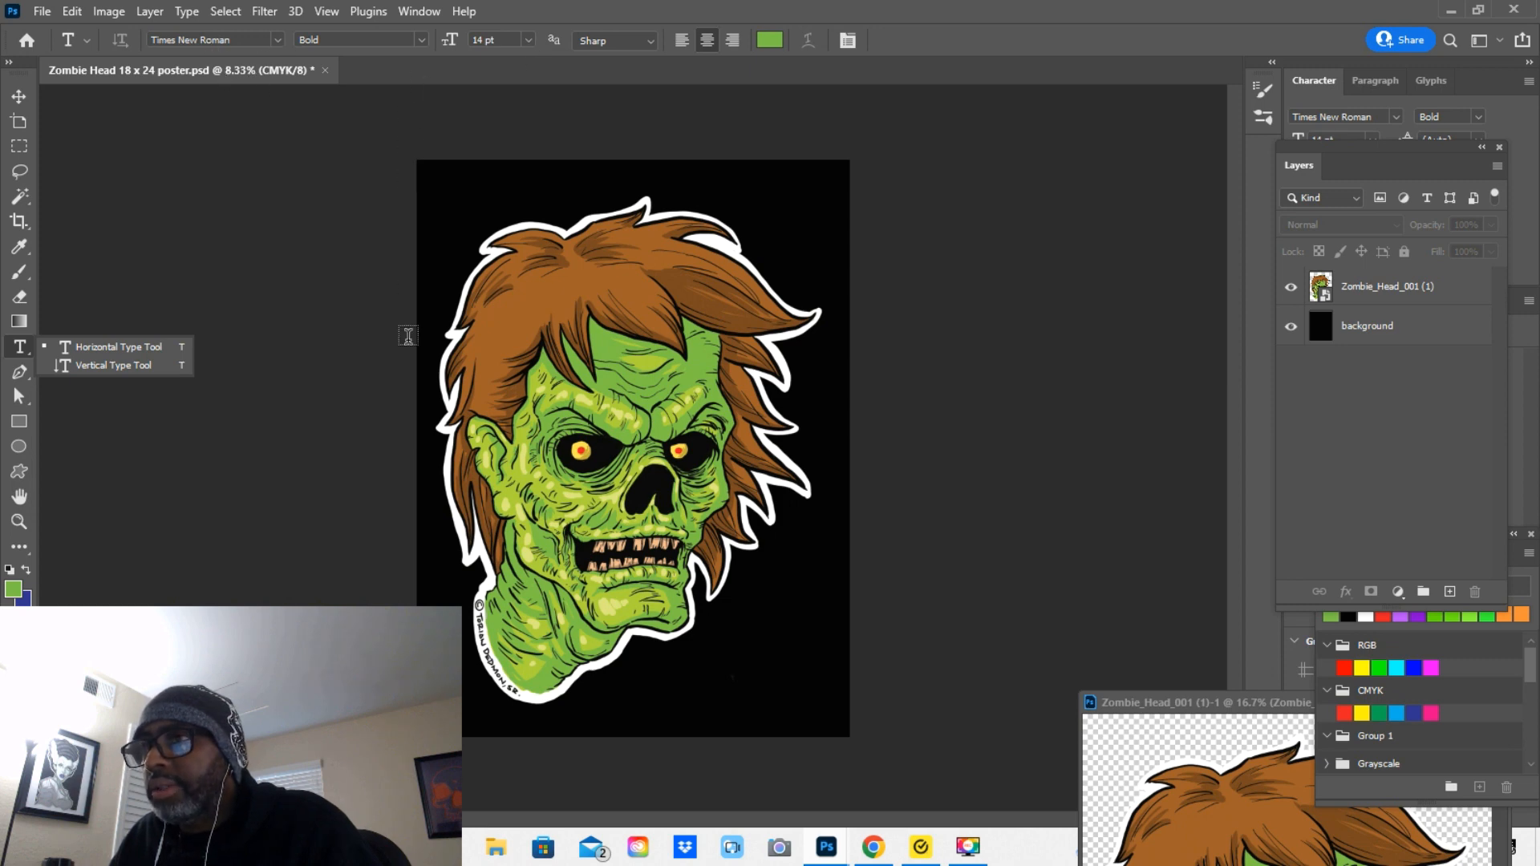
{"action": "left_click", "coordinate": [635, 694]}
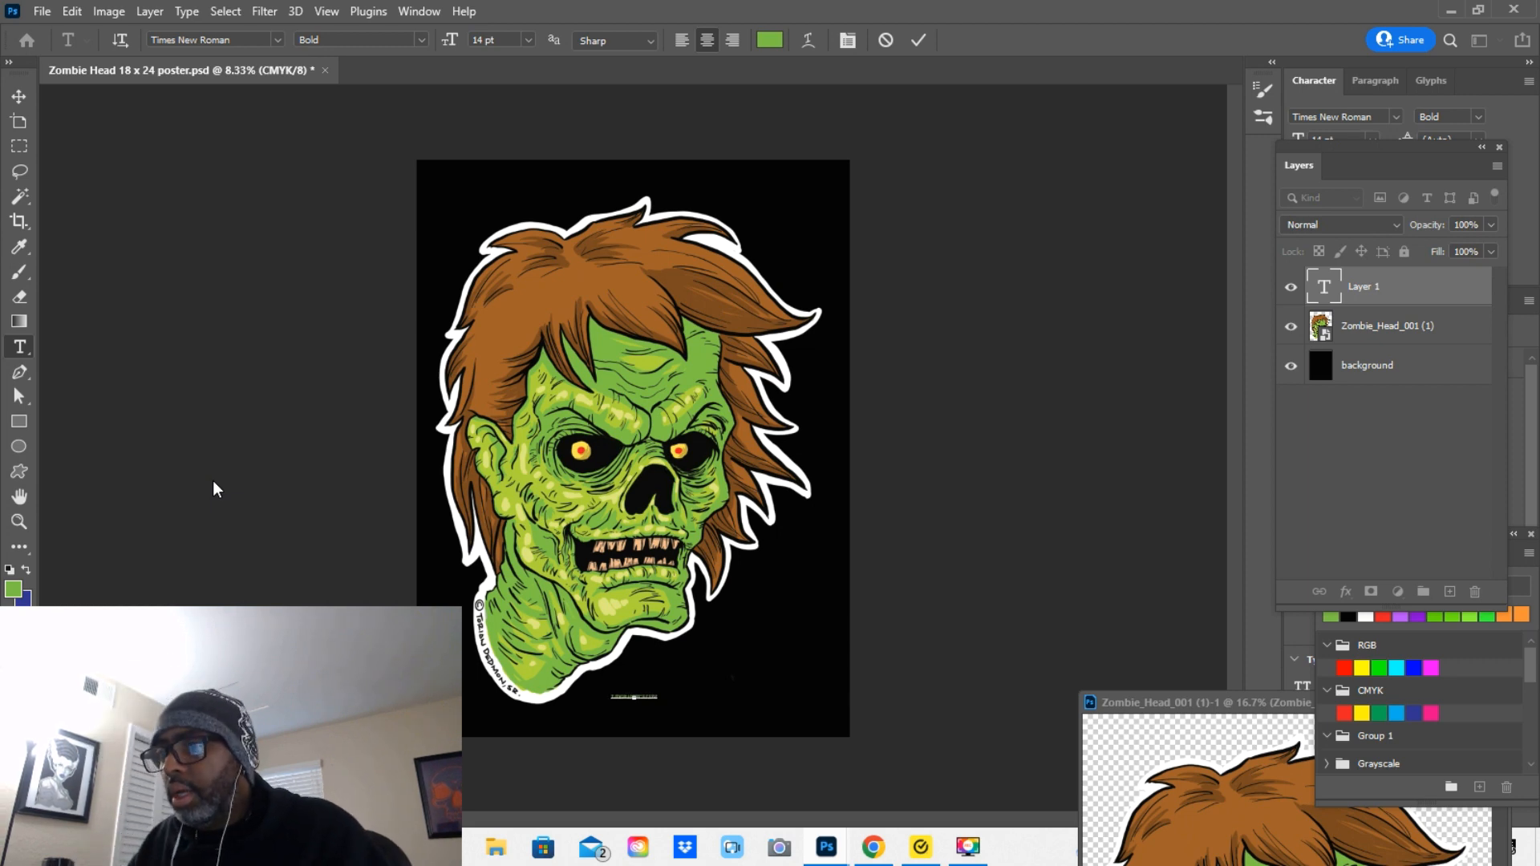
{"action": "left_click", "coordinate": [18, 101]}
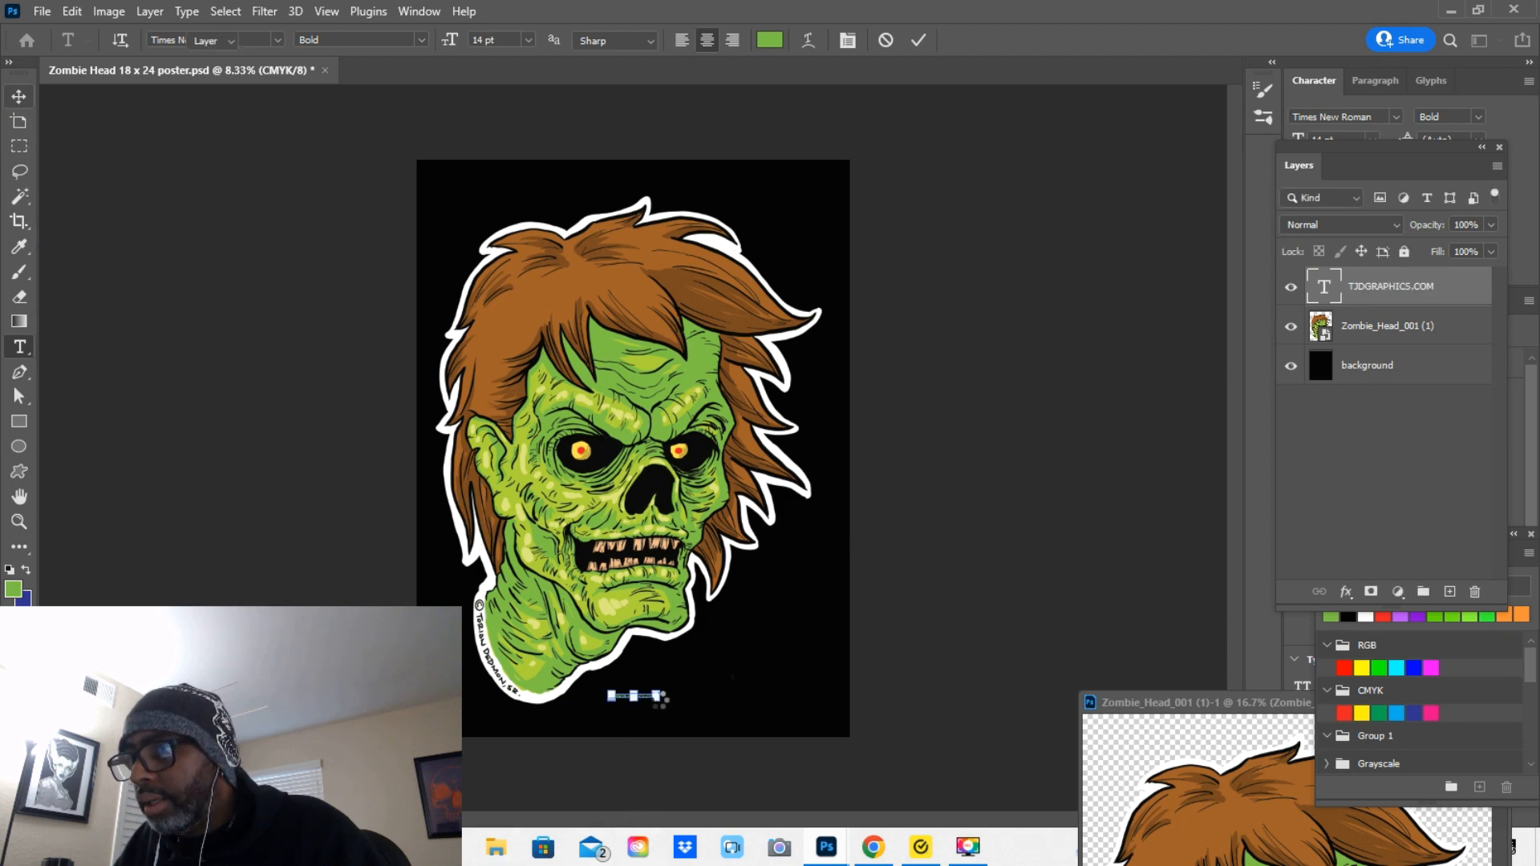
Scale the TJDGRAPHICS.COM text up proportionally to about 360% and apply the transform
{"action": "key", "text": "ctrl+t"}
{"action": "left_click_drag", "start_coordinate": [705, 717], "coordinate": [782, 727]}
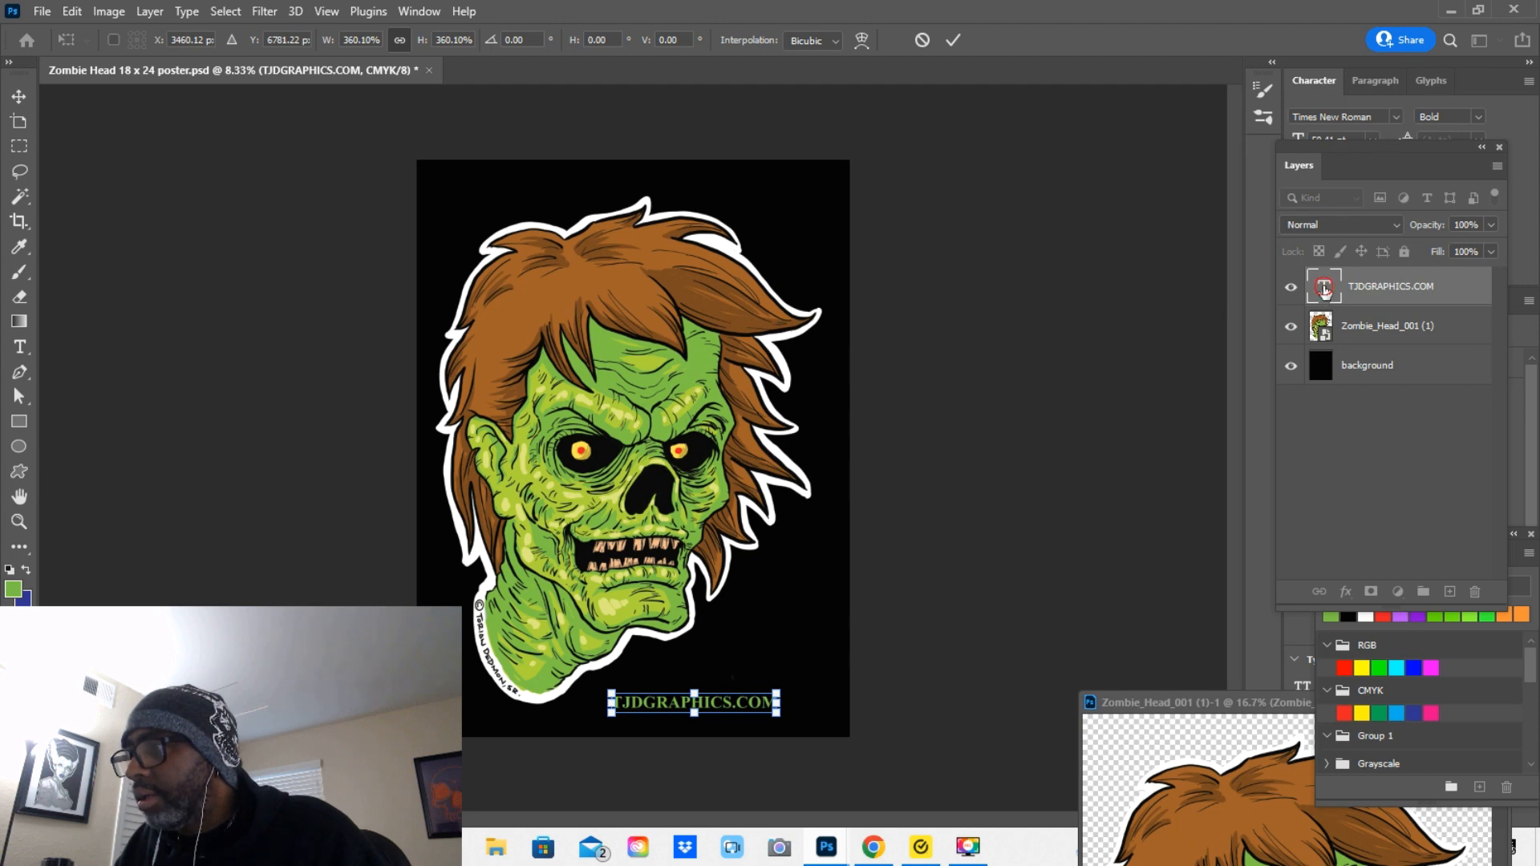
{"action": "double_click", "coordinate": [1325, 291]}
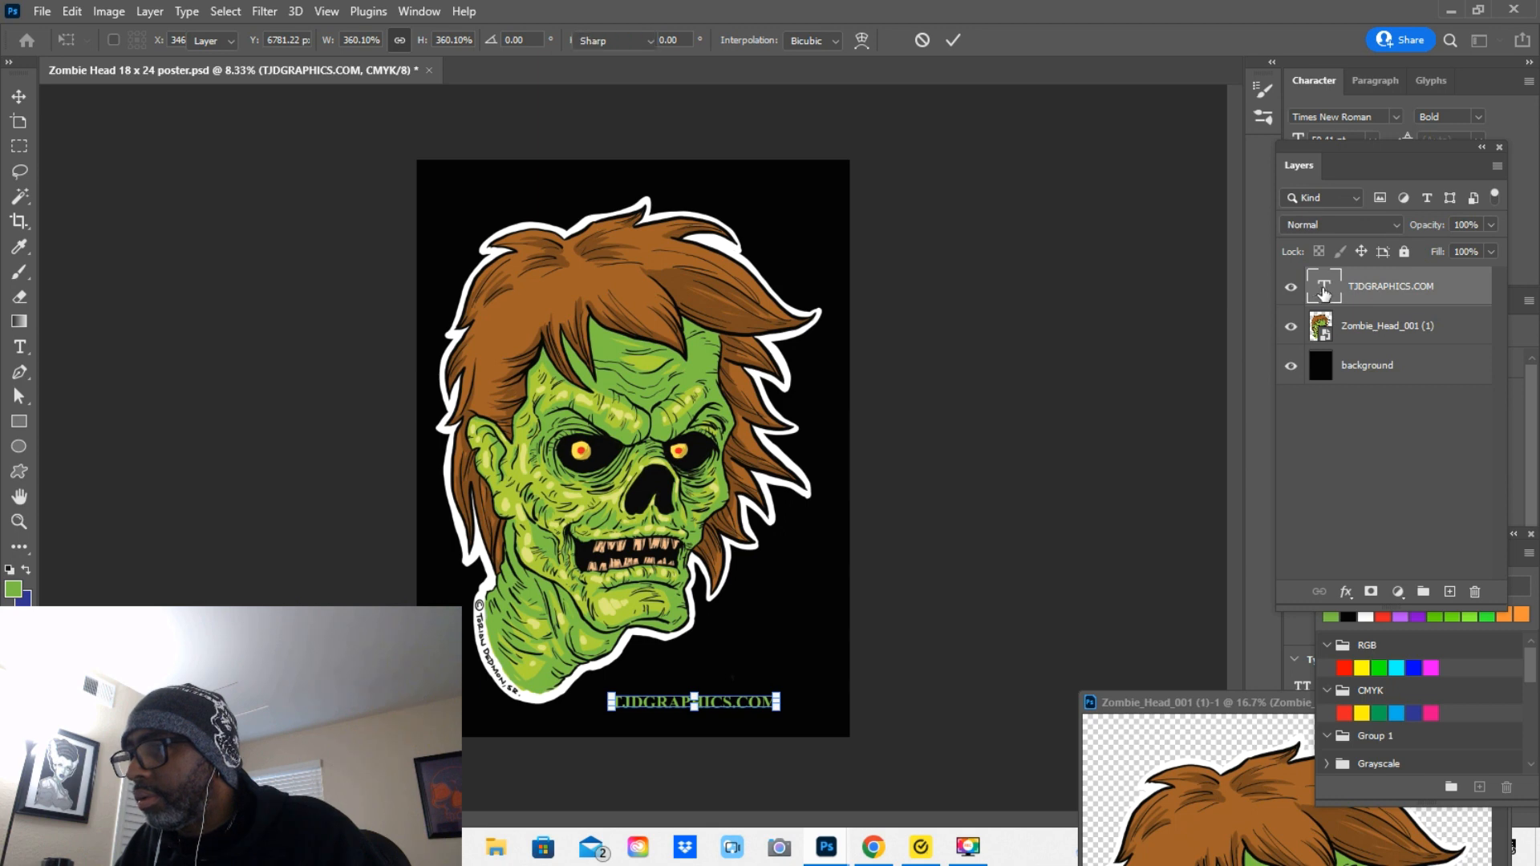
{"action": "double_click", "coordinate": [1324, 291]}
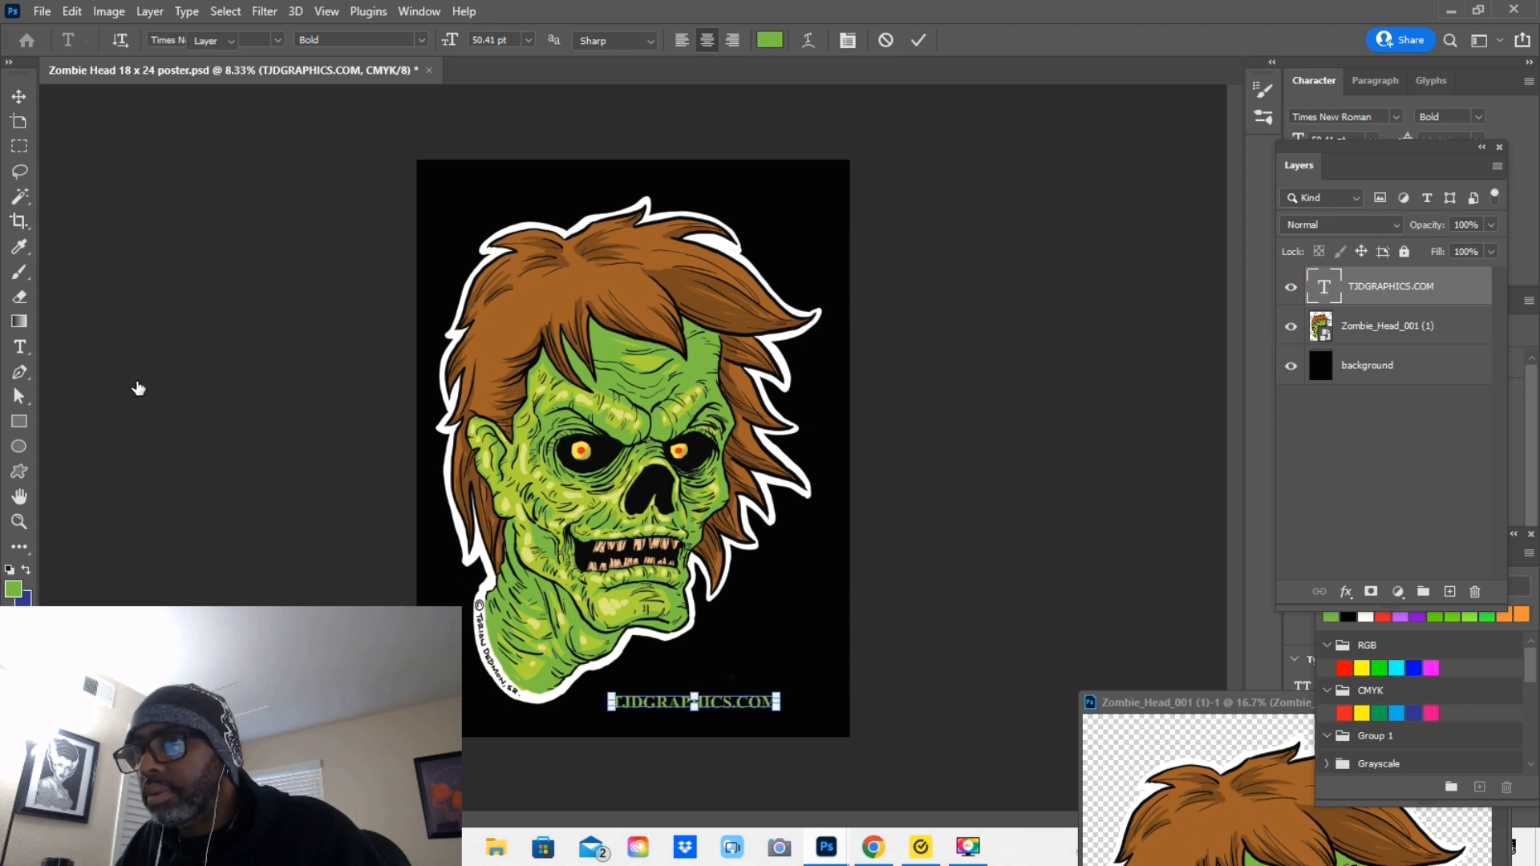
{"action": "left_click", "coordinate": [18, 95]}
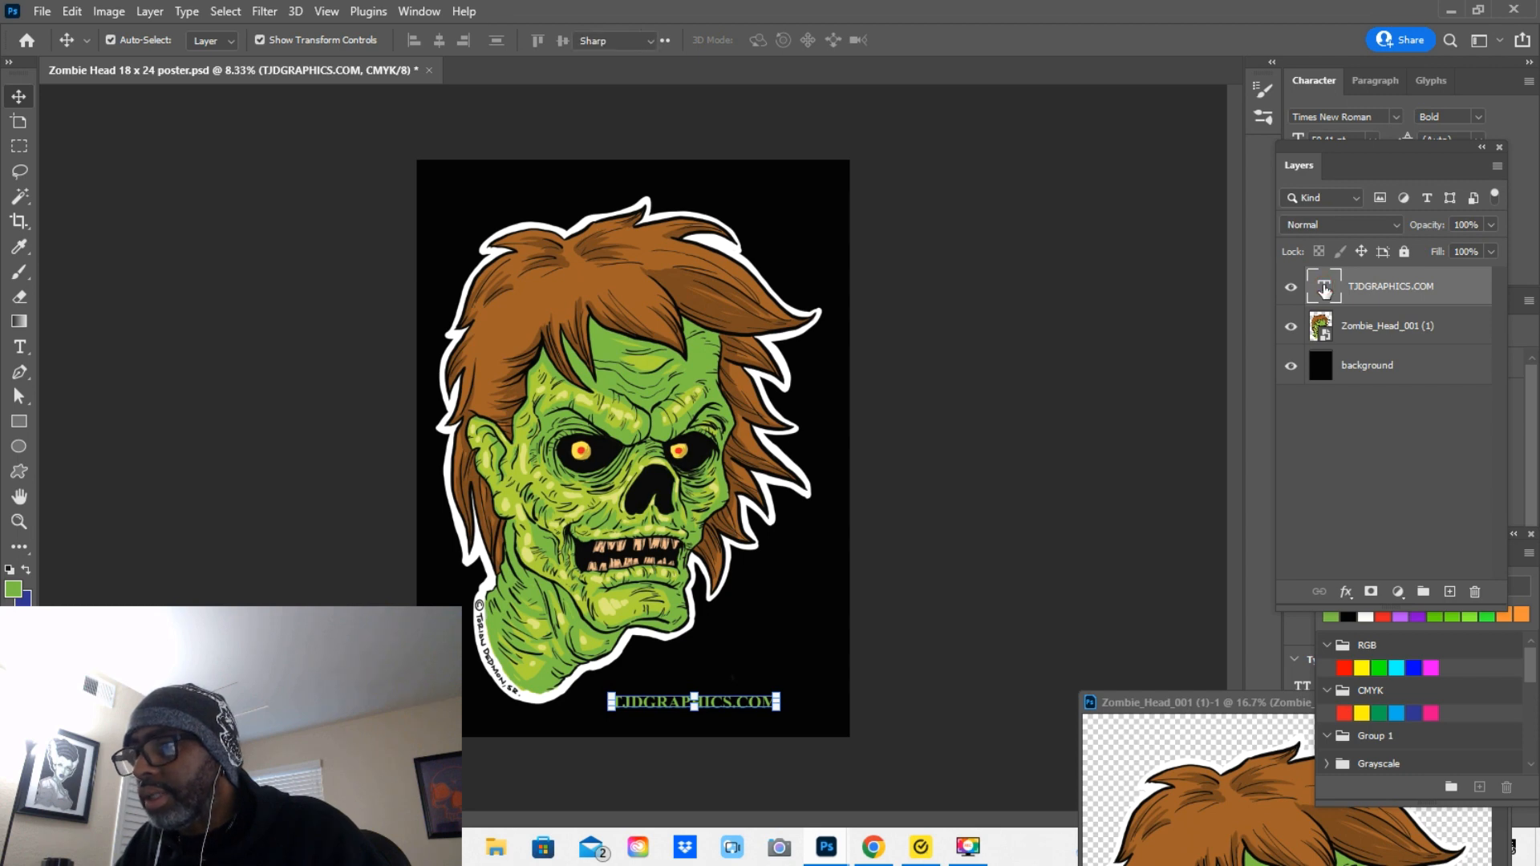
Select all the TJDGRAPHICS.COM text and change its font to Arial Bold
{"action": "double_click", "coordinate": [1324, 289]}
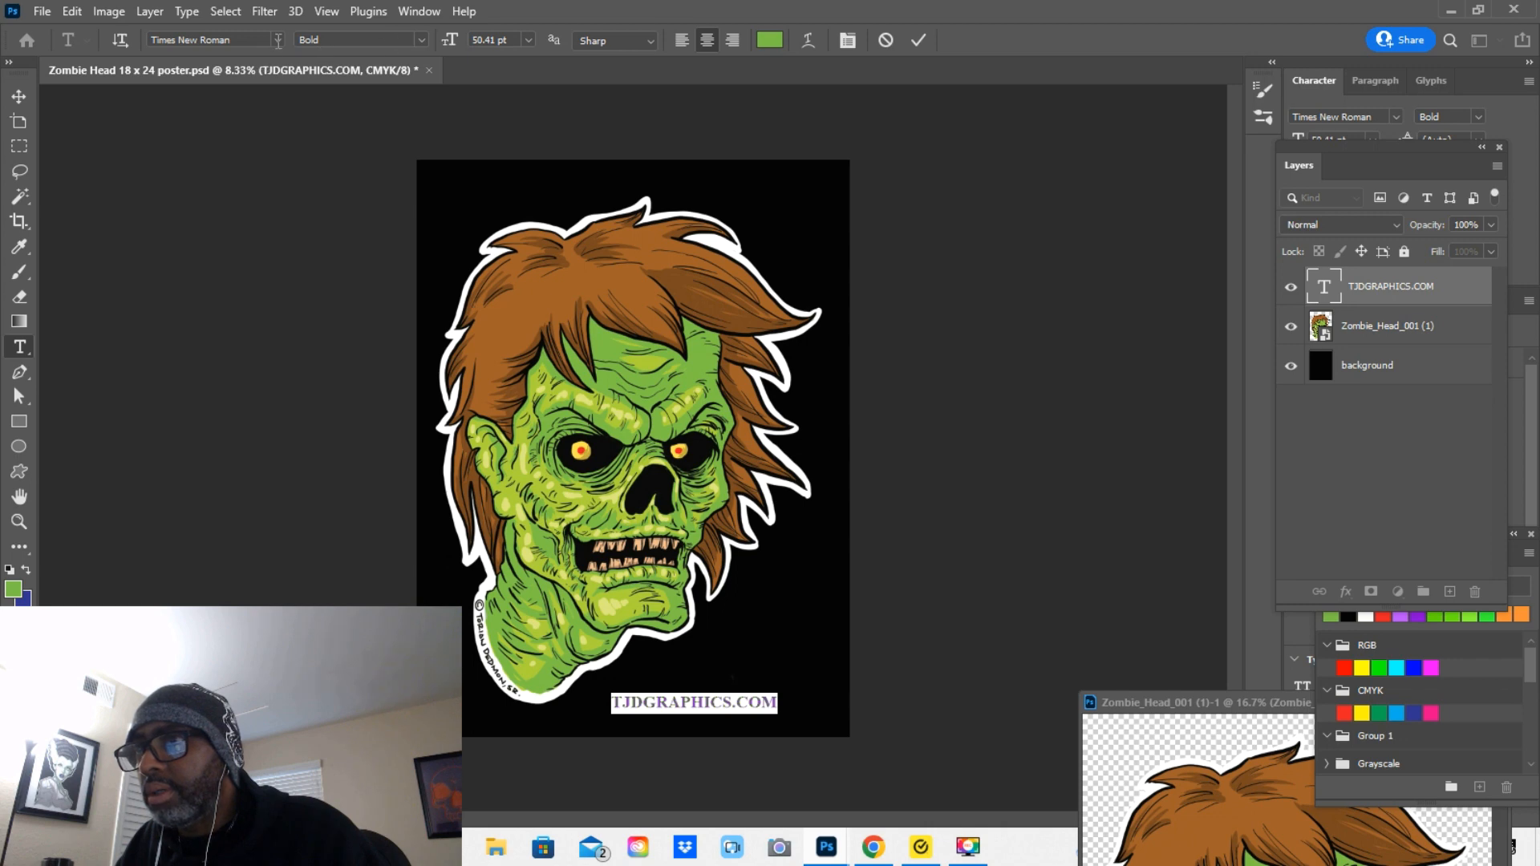
{"action": "left_click", "coordinate": [277, 40]}
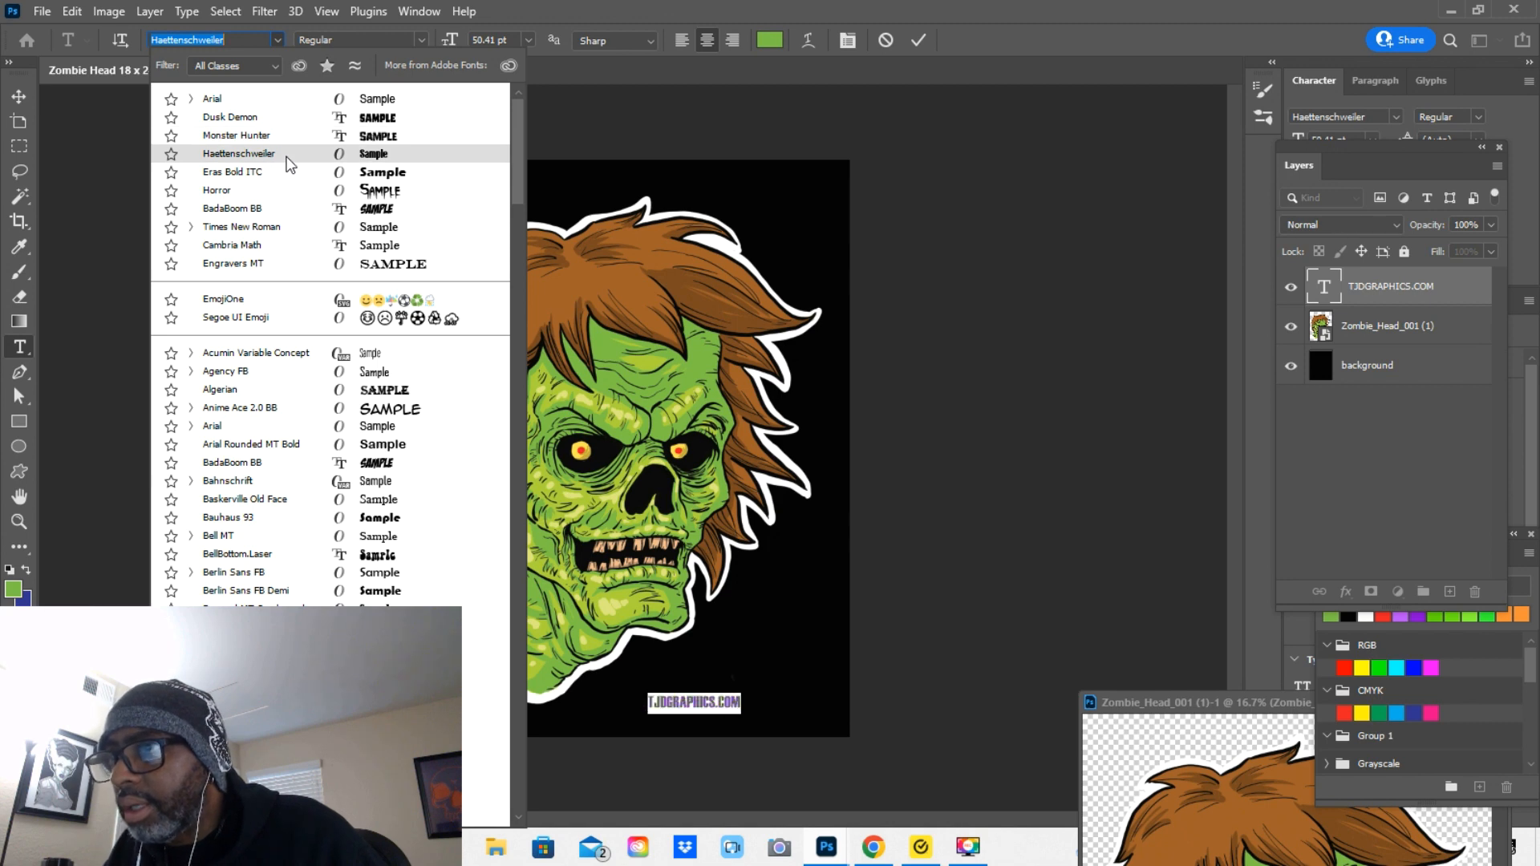
{"action": "left_click", "coordinate": [252, 106]}
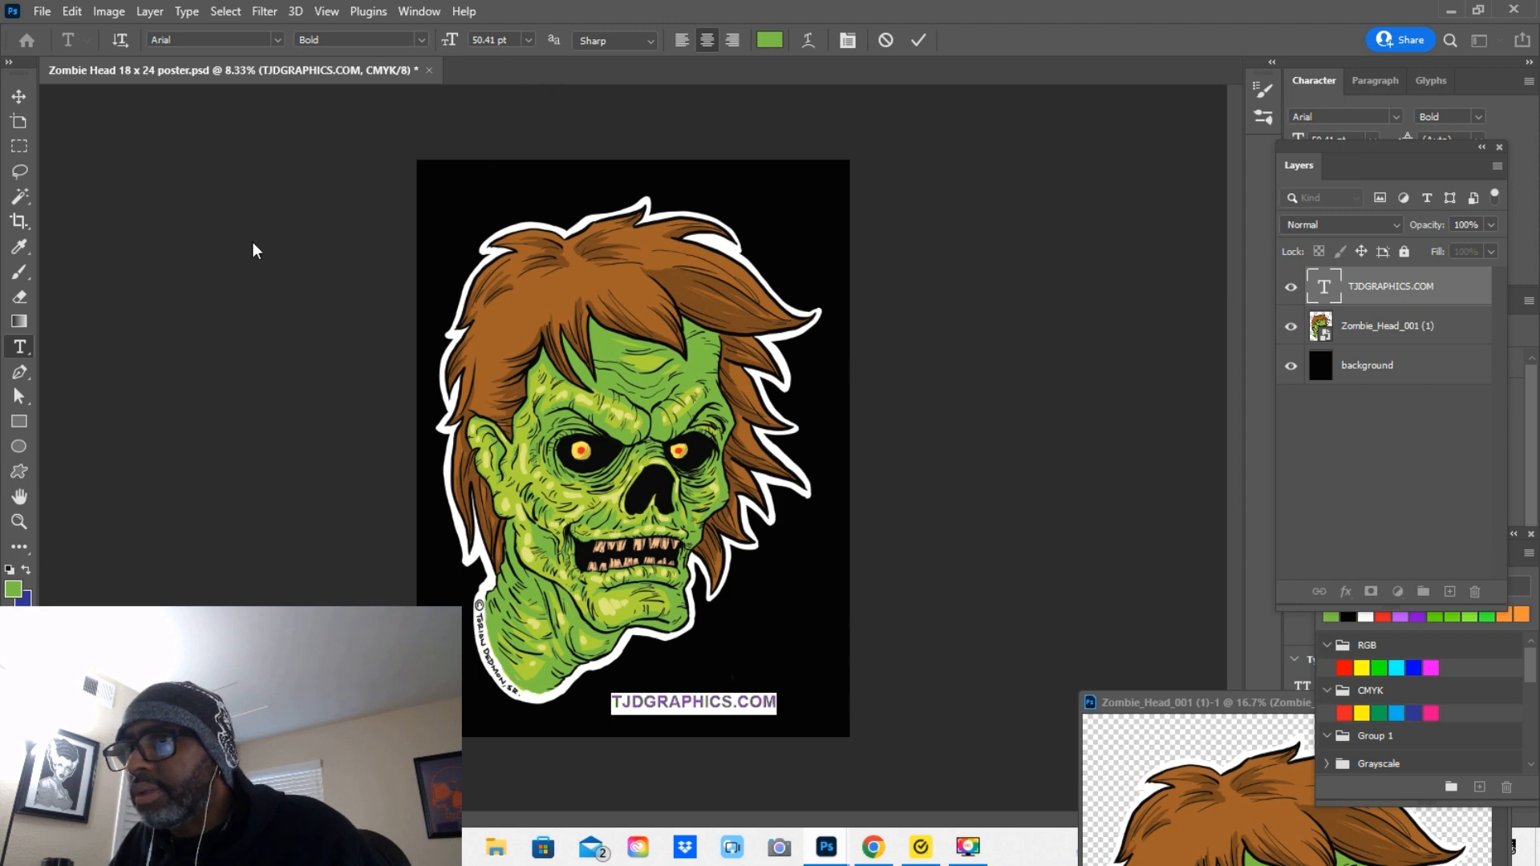
Try the TJDGRAPHICS.COM text at 16 pt, set its font size to 24 pt and commit the edit
{"action": "left_click", "coordinate": [530, 40]}
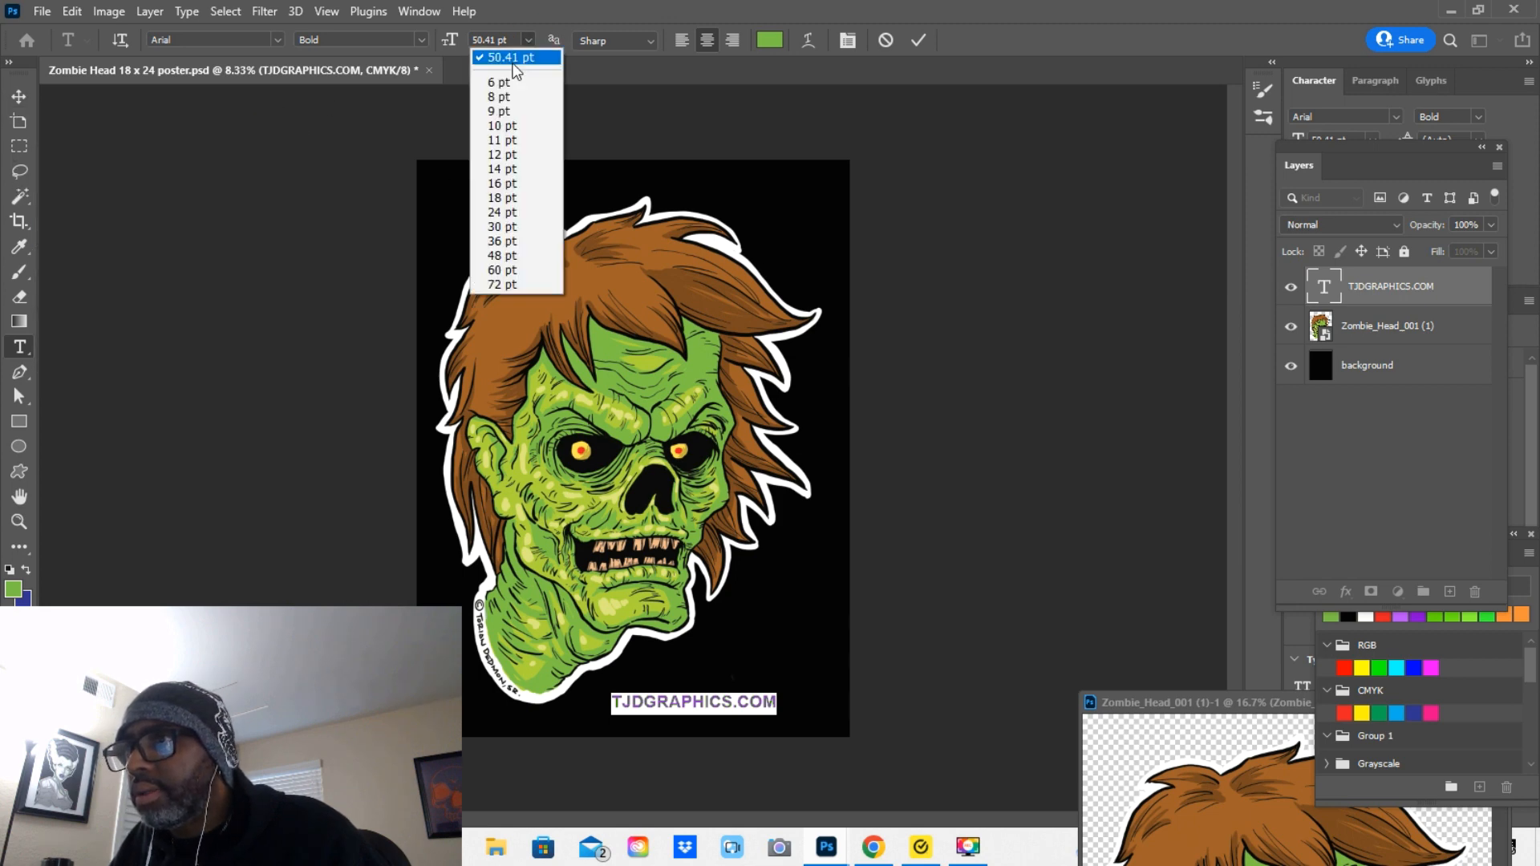
{"action": "left_click", "coordinate": [504, 184]}
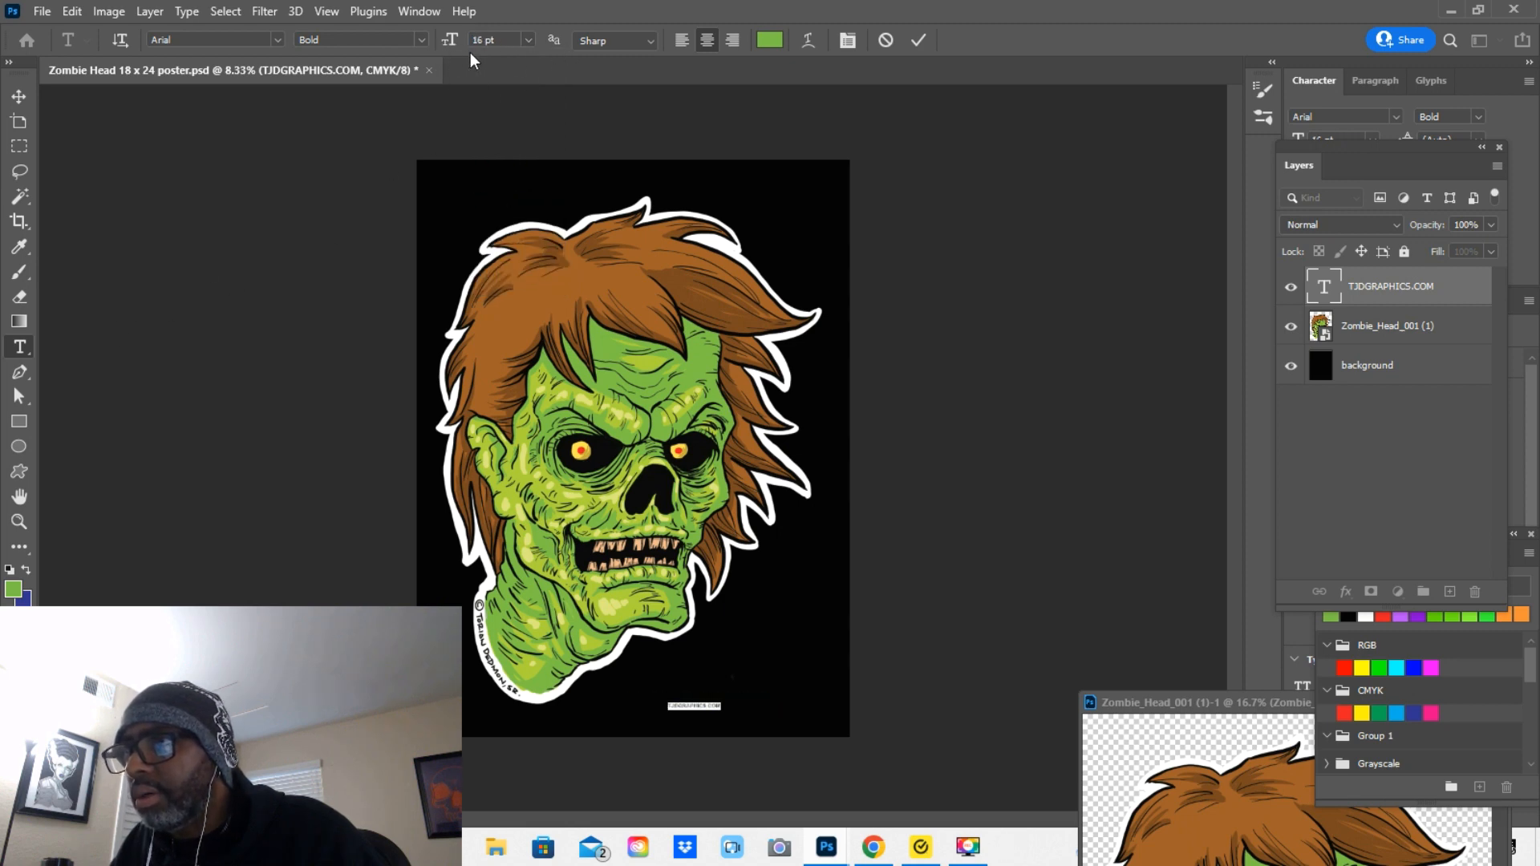
{"action": "left_click", "coordinate": [529, 40]}
{"action": "left_click", "coordinate": [503, 210]}
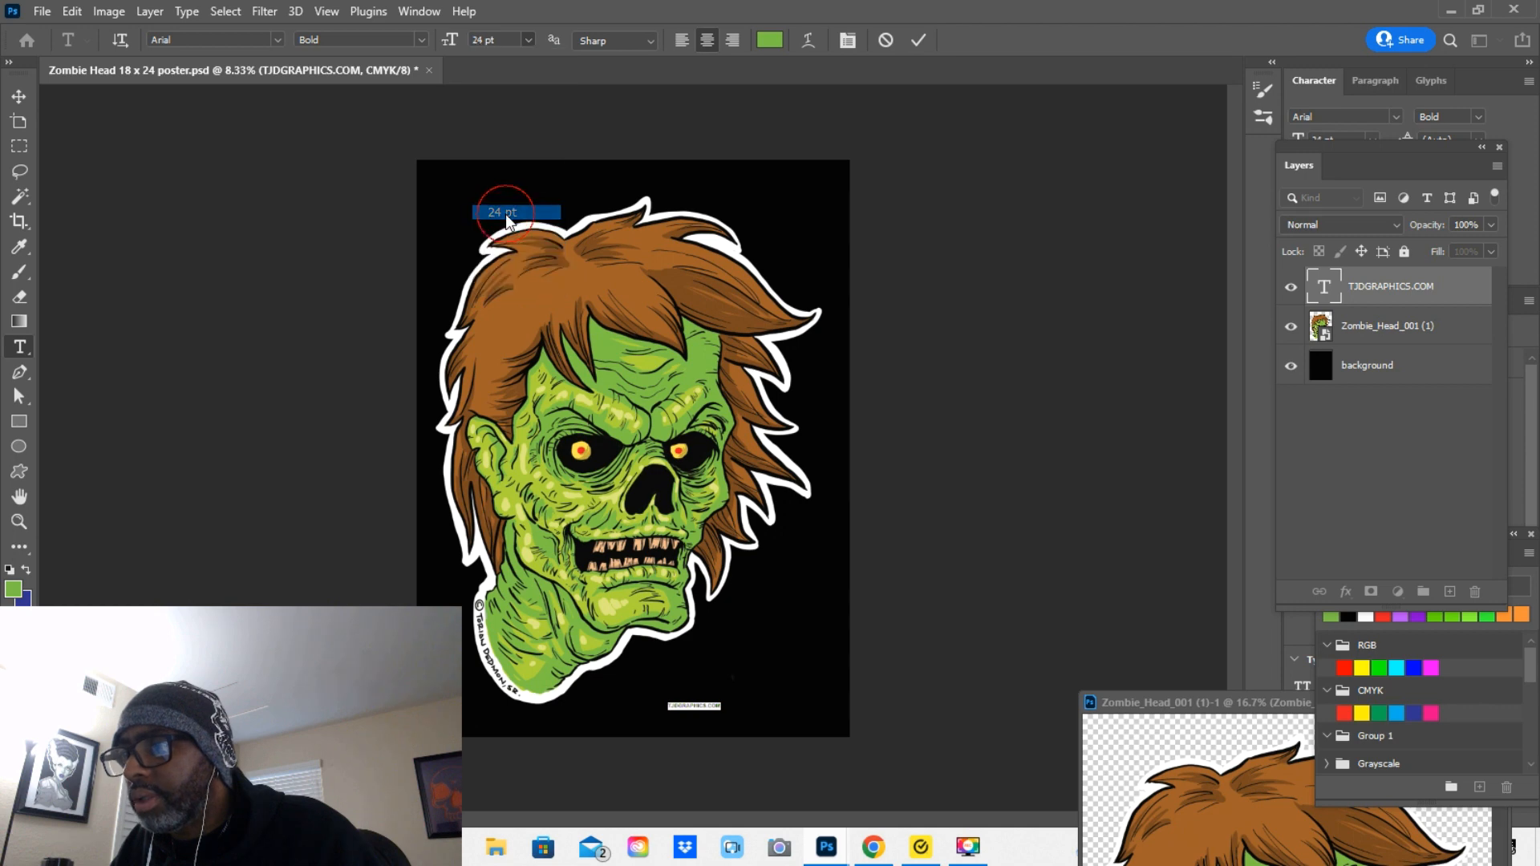
{"action": "left_click", "coordinate": [17, 101]}
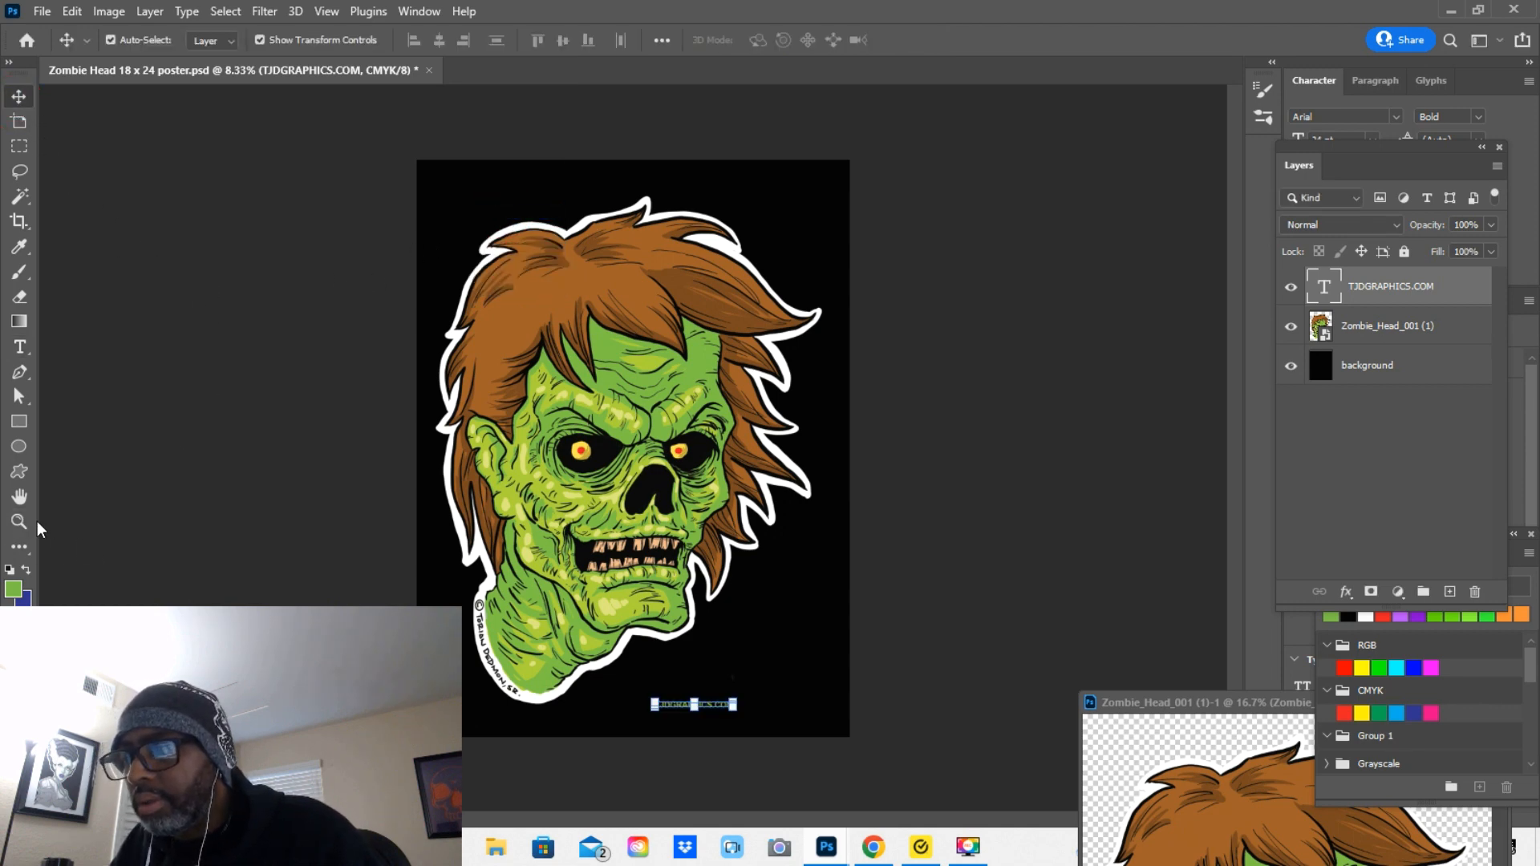
Move the TJDGRAPHICS.COM text into the poster's lower-right corner and deselect it
{"action": "left_click", "coordinate": [207, 485]}
{"action": "left_click", "coordinate": [18, 522]}
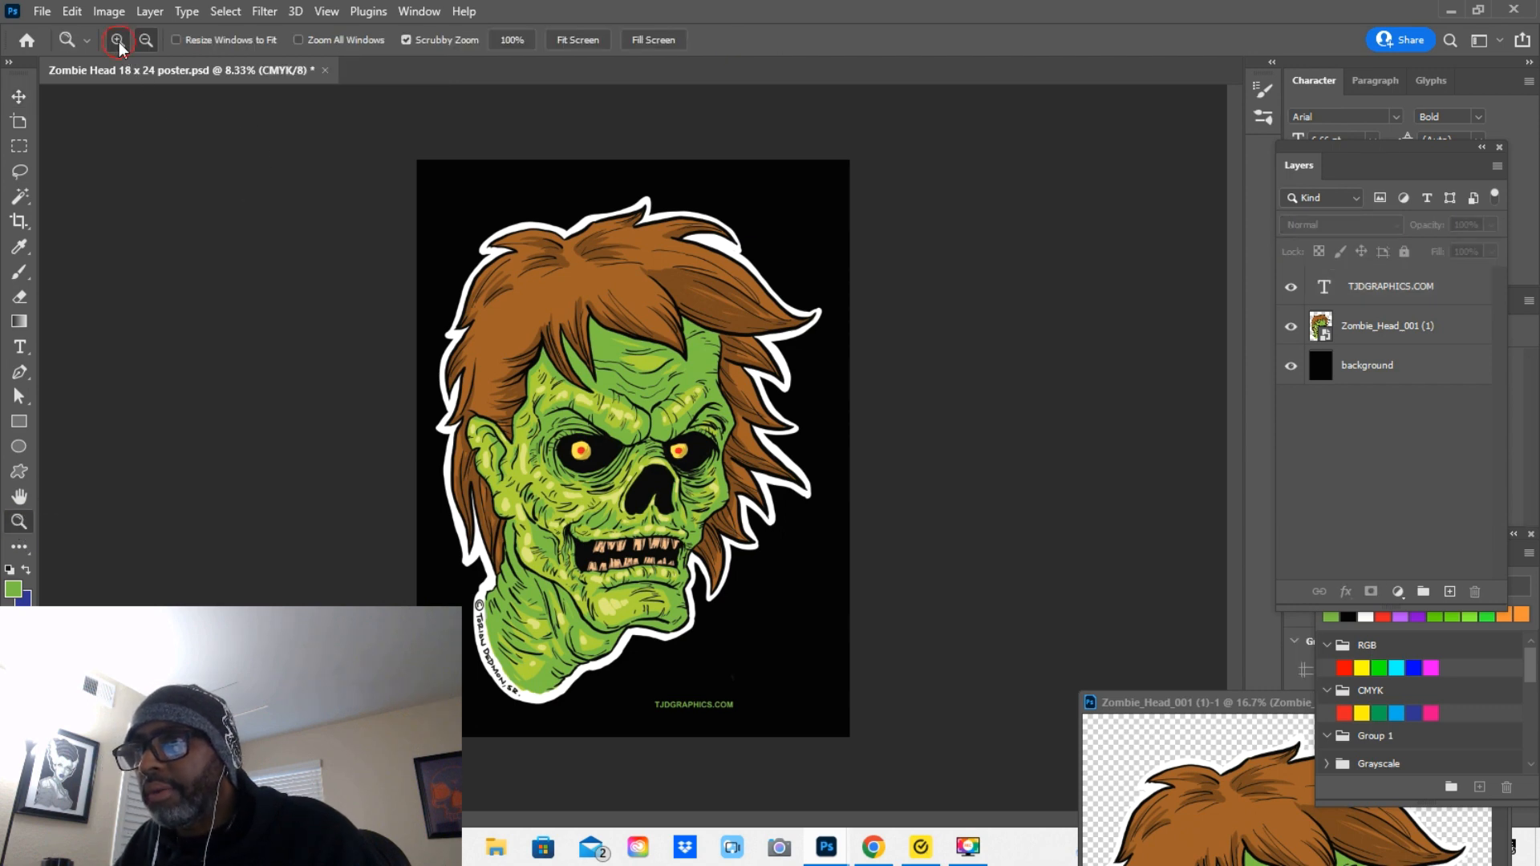
{"action": "left_click", "coordinate": [118, 41]}
{"action": "left_click", "coordinate": [758, 641]}
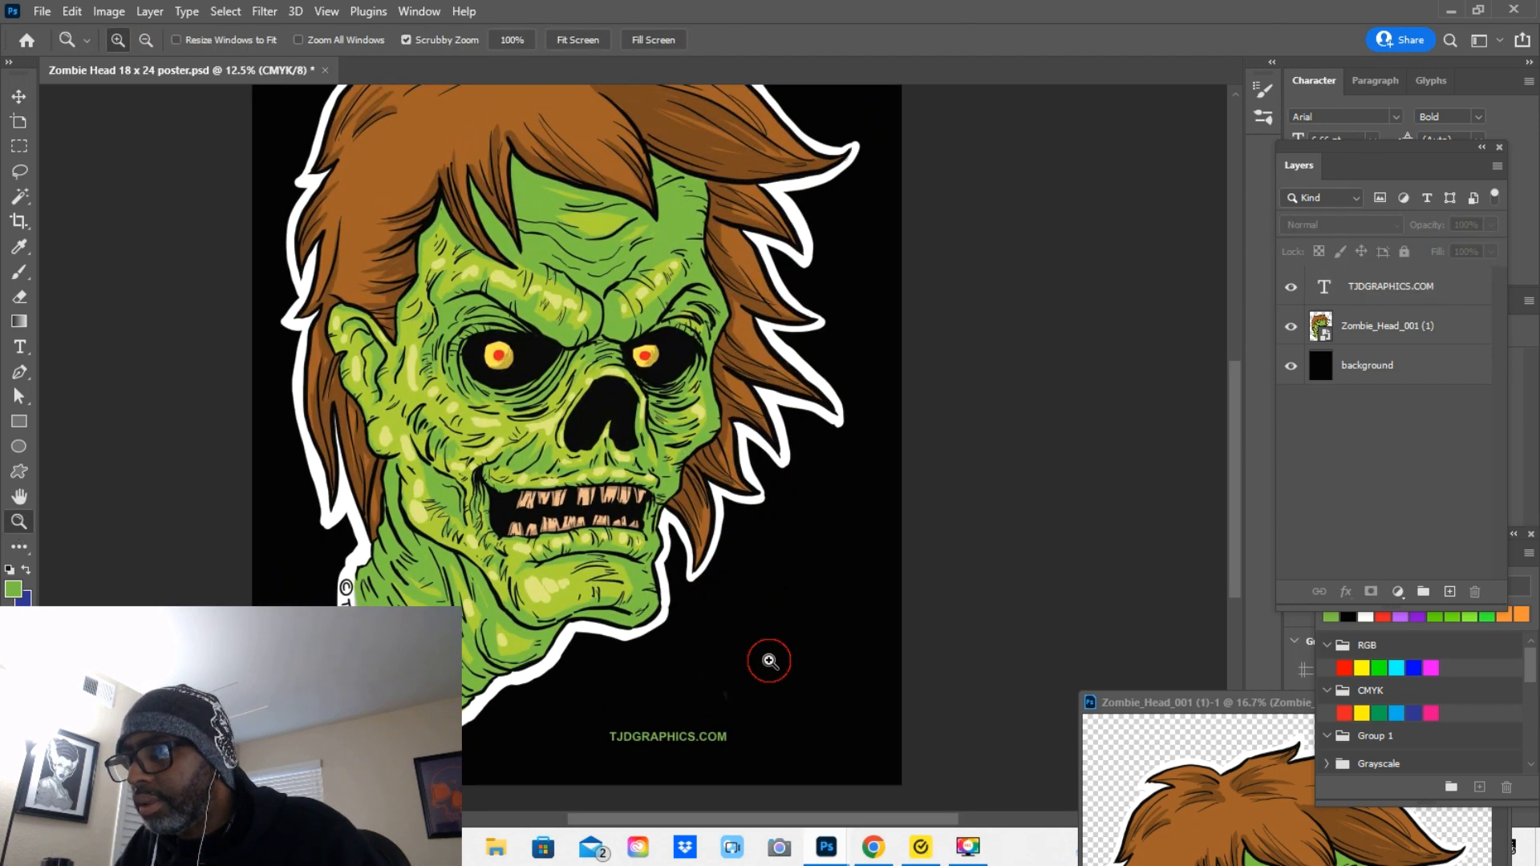
{"action": "left_click", "coordinate": [774, 660]}
{"action": "scroll", "coordinate": [1231, 449], "scroll_direction": "down", "scroll_amount": 5}
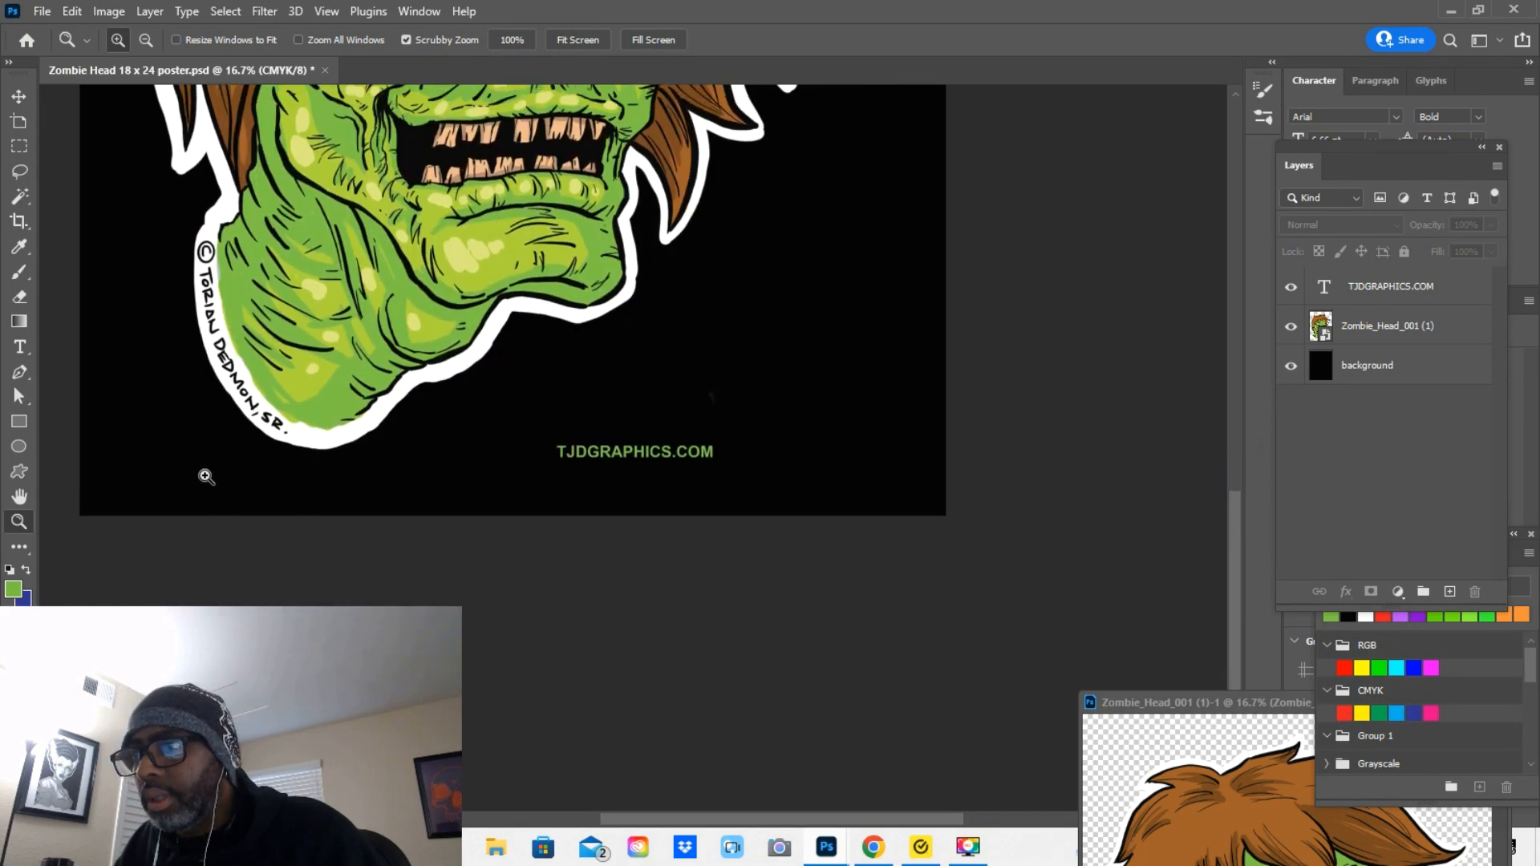
{"action": "left_click", "coordinate": [18, 96]}
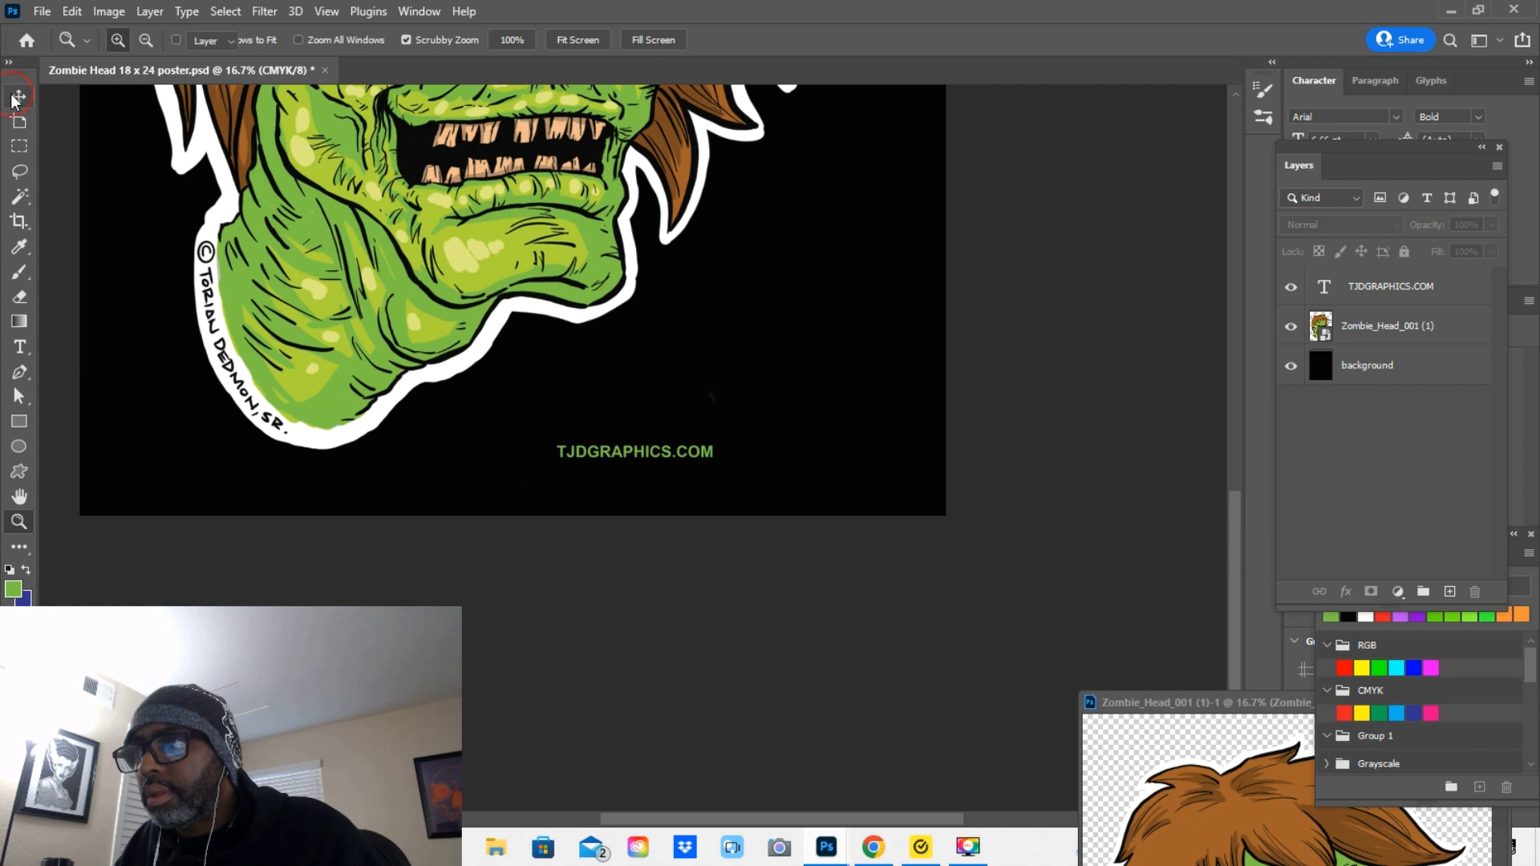
{"action": "left_click", "coordinate": [638, 453]}
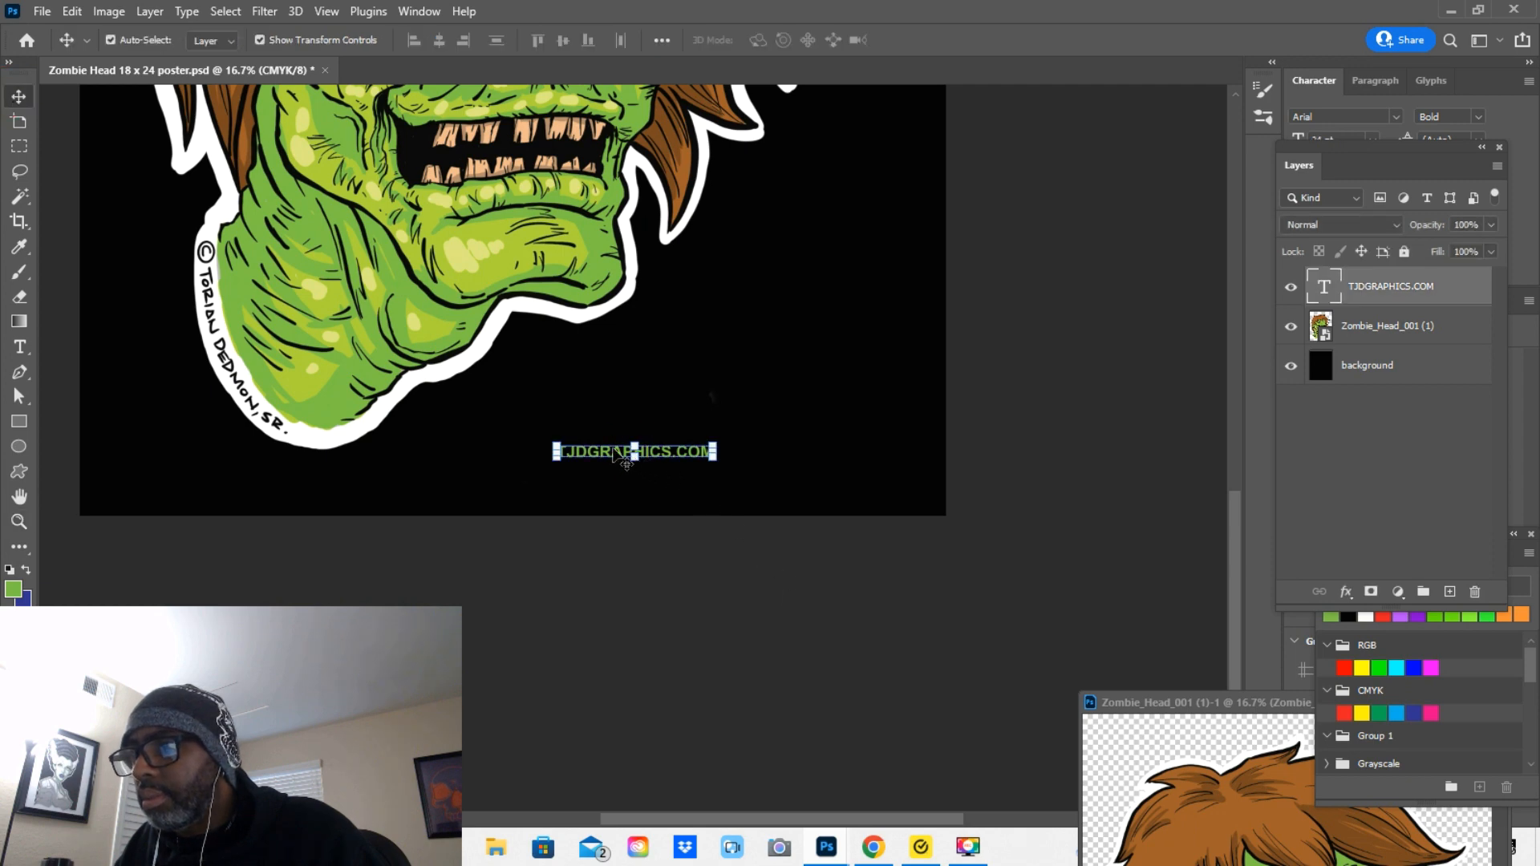
{"action": "left_click_drag", "start_coordinate": [624, 463], "coordinate": [820, 496]}
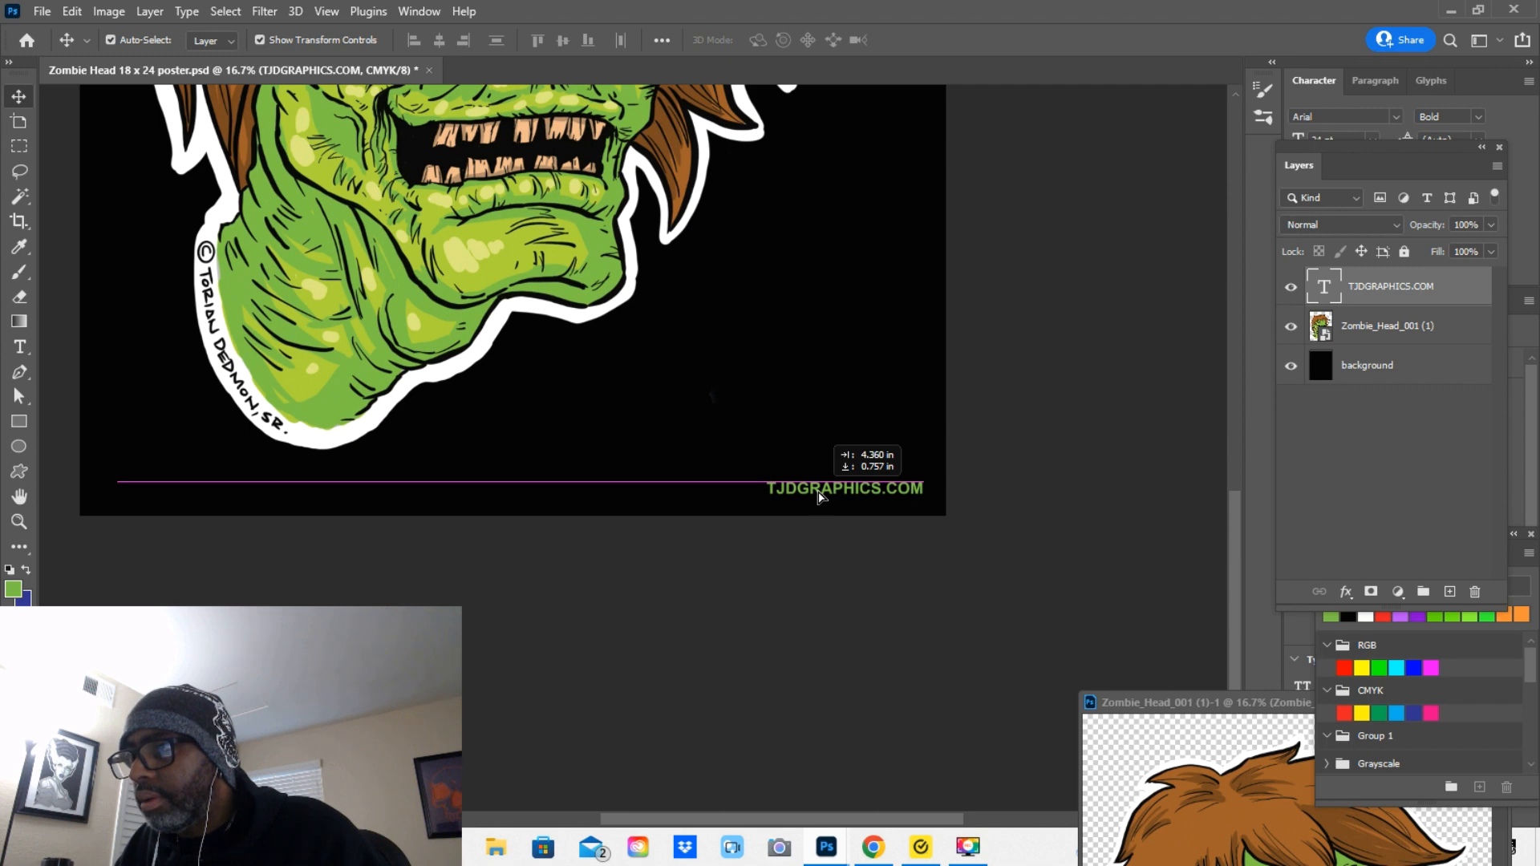
{"action": "left_click_drag", "start_coordinate": [819, 497], "coordinate": [823, 505]}
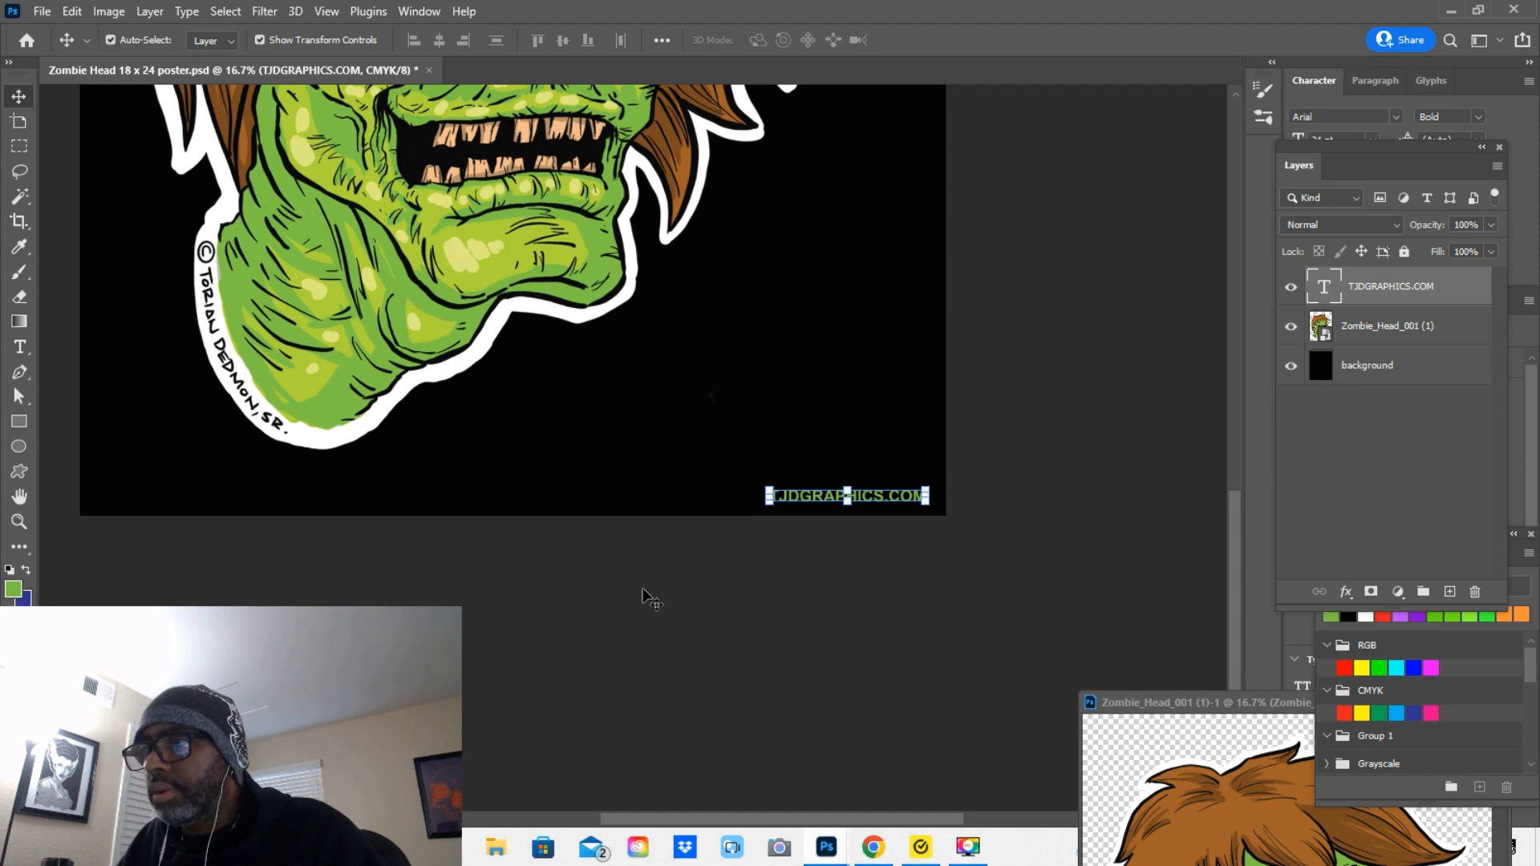
{"action": "left_click", "coordinate": [664, 640]}
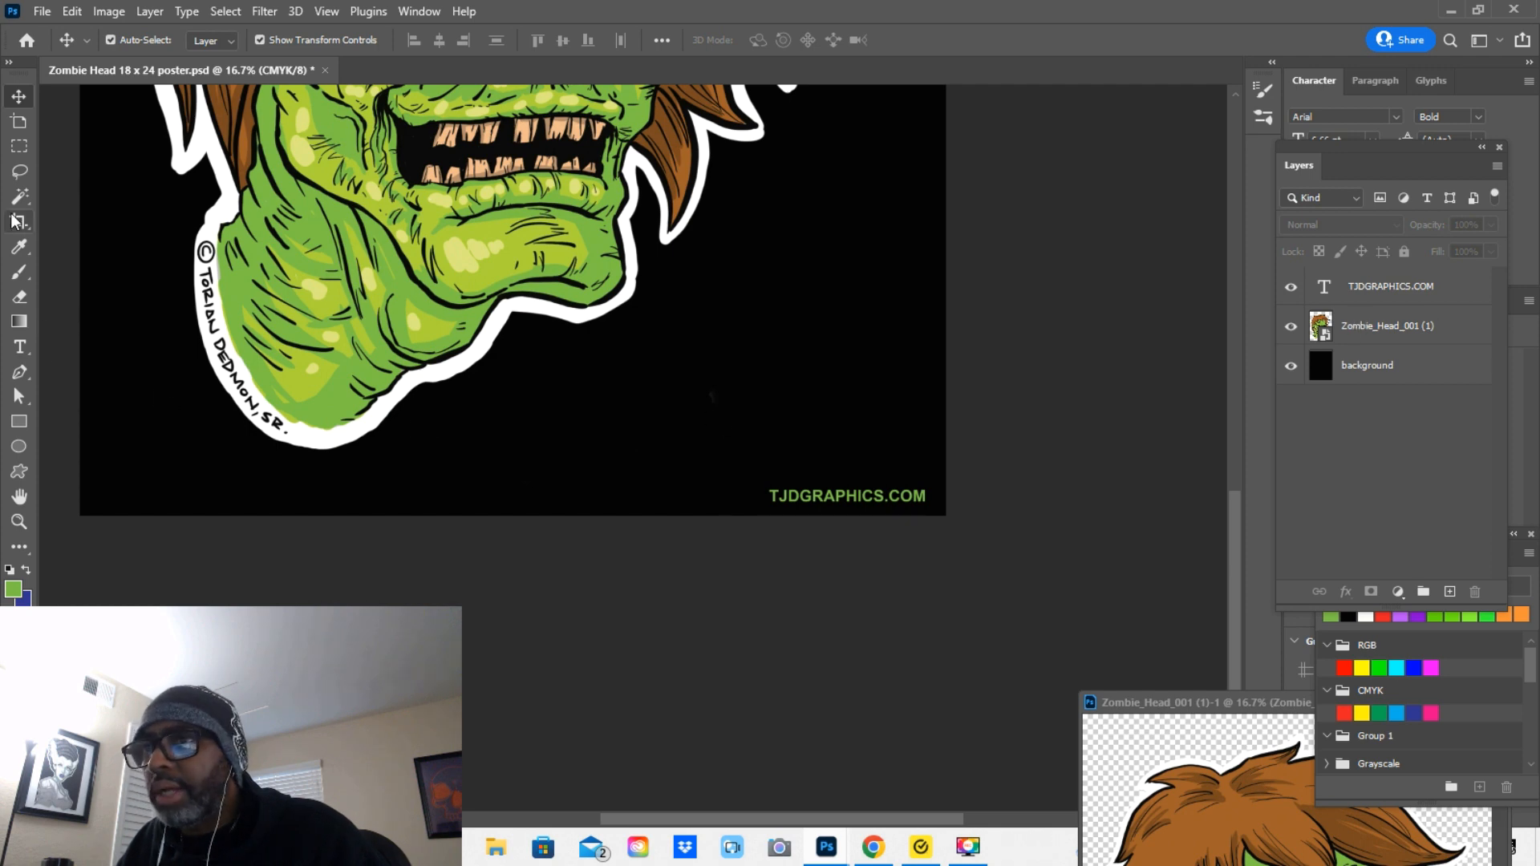
Sample the poster's black background as the foreground colour and add a new layer above the TJDGRAPHICS.COM text layer
{"action": "left_click", "coordinate": [29, 257]}
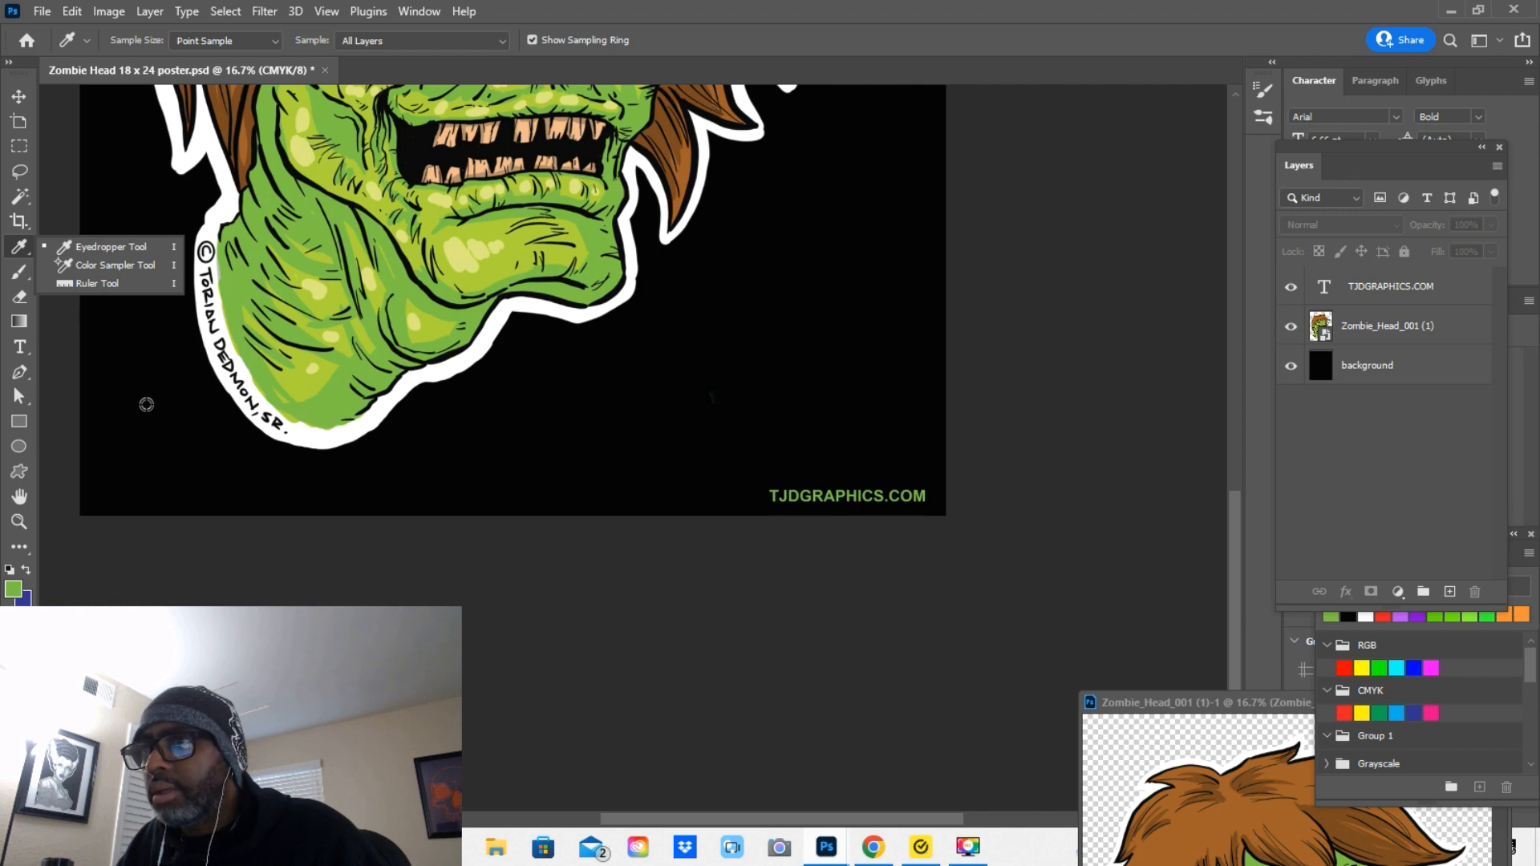
{"action": "left_click", "coordinate": [146, 404]}
{"action": "left_click", "coordinate": [146, 404]}
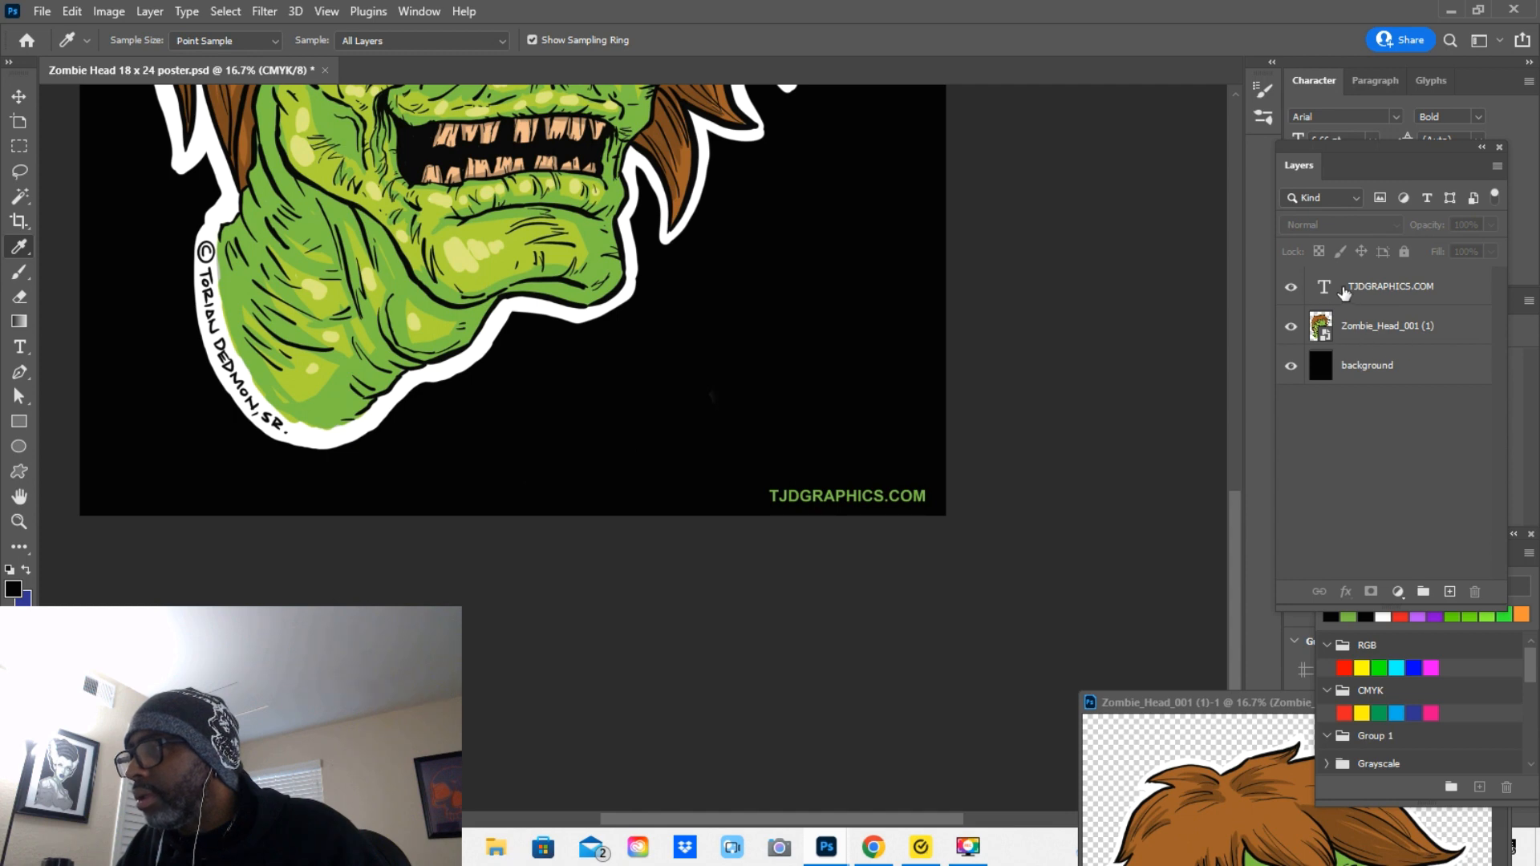
{"action": "left_click", "coordinate": [1361, 290]}
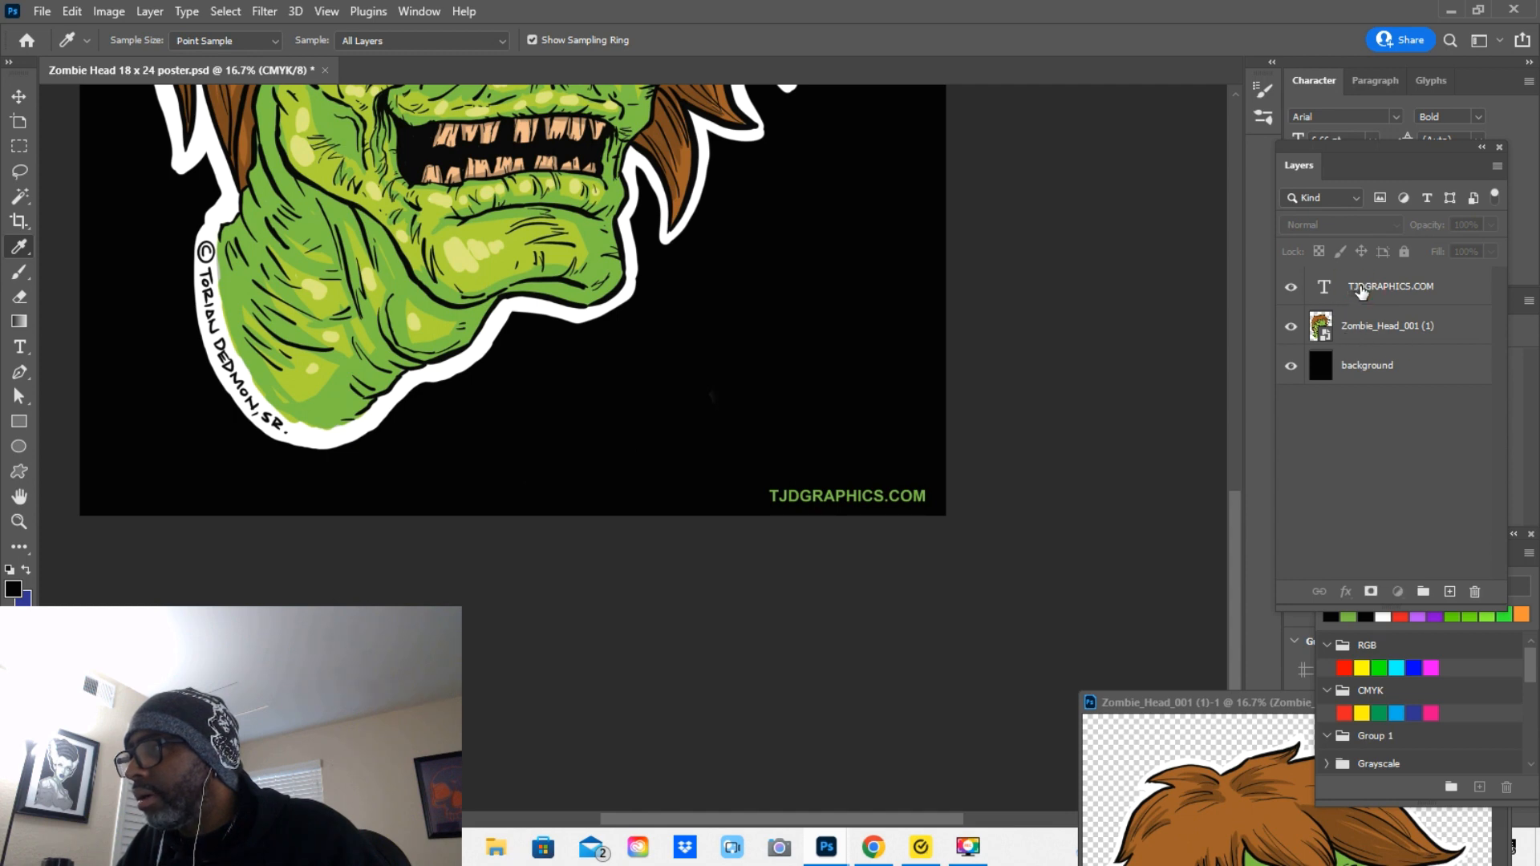
{"action": "left_click", "coordinate": [1362, 291]}
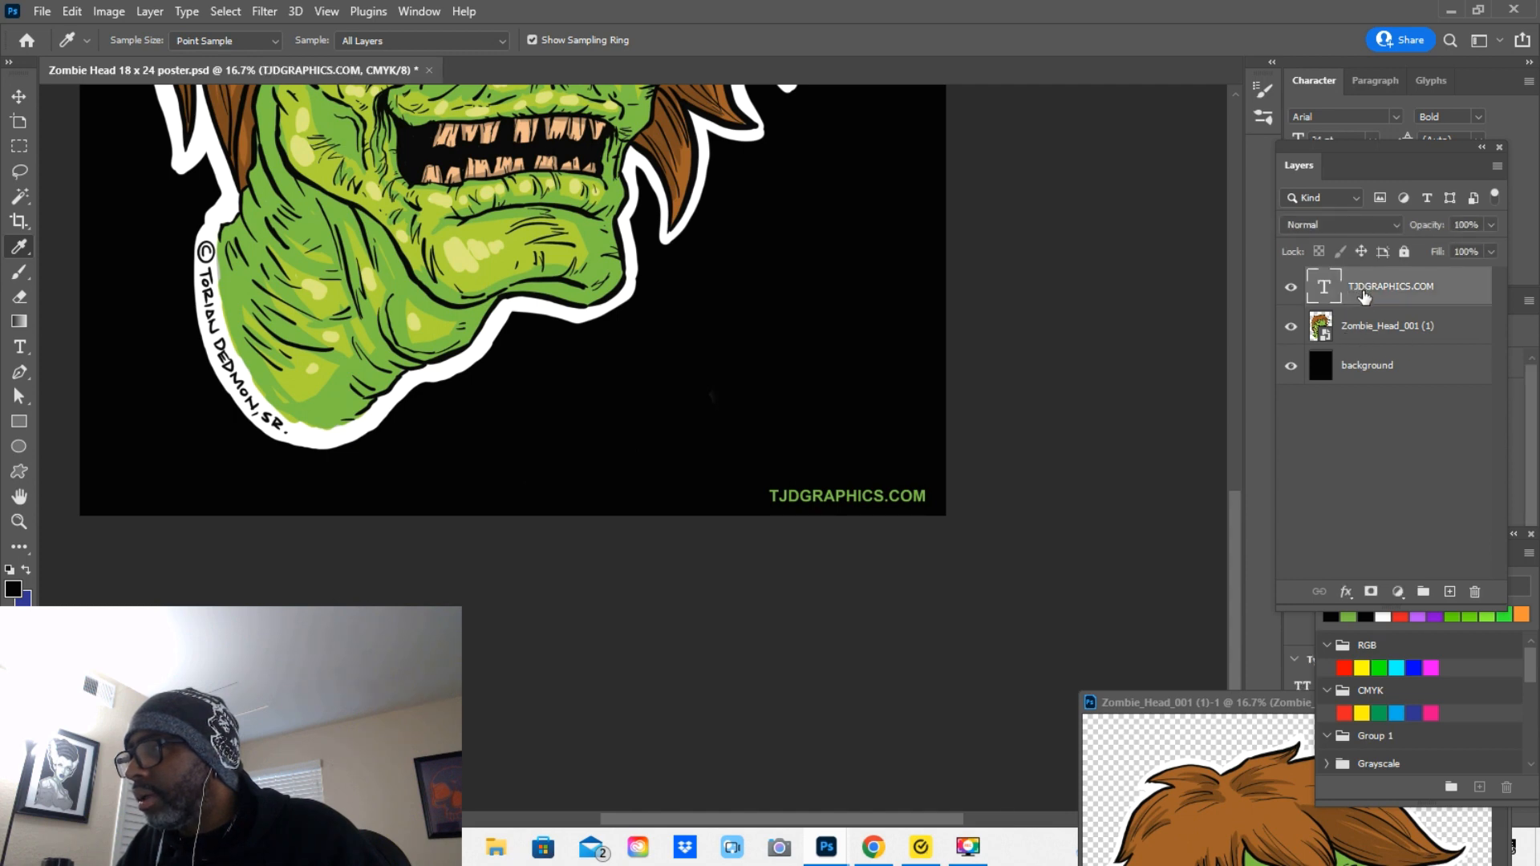
{"action": "left_click", "coordinate": [1451, 592]}
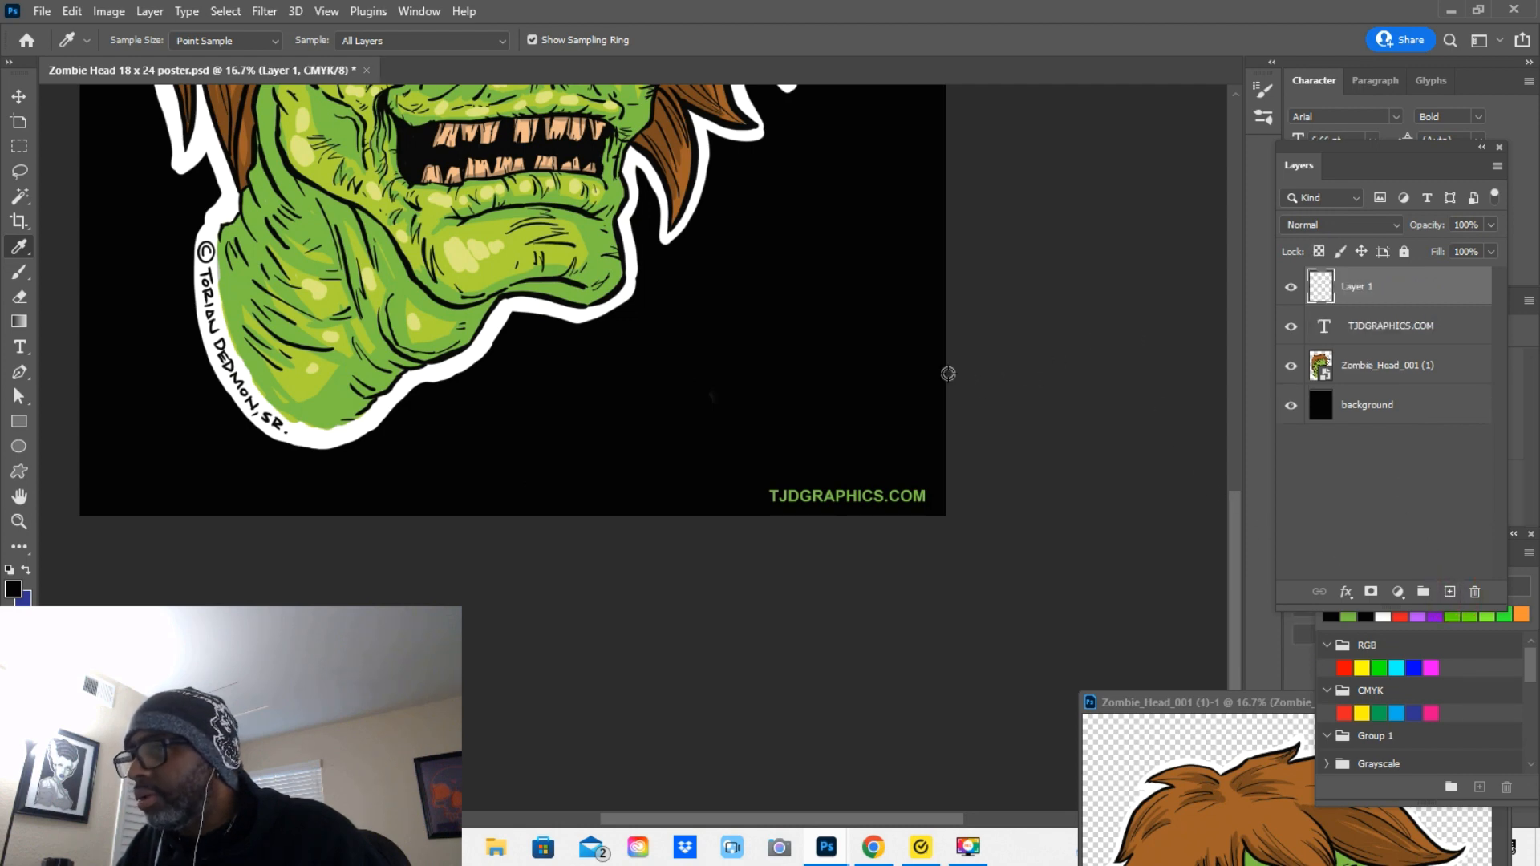
Set the Brush tool's size to 94 px and dab black on the new layer beside the zombie's neck
{"action": "left_click", "coordinate": [20, 275]}
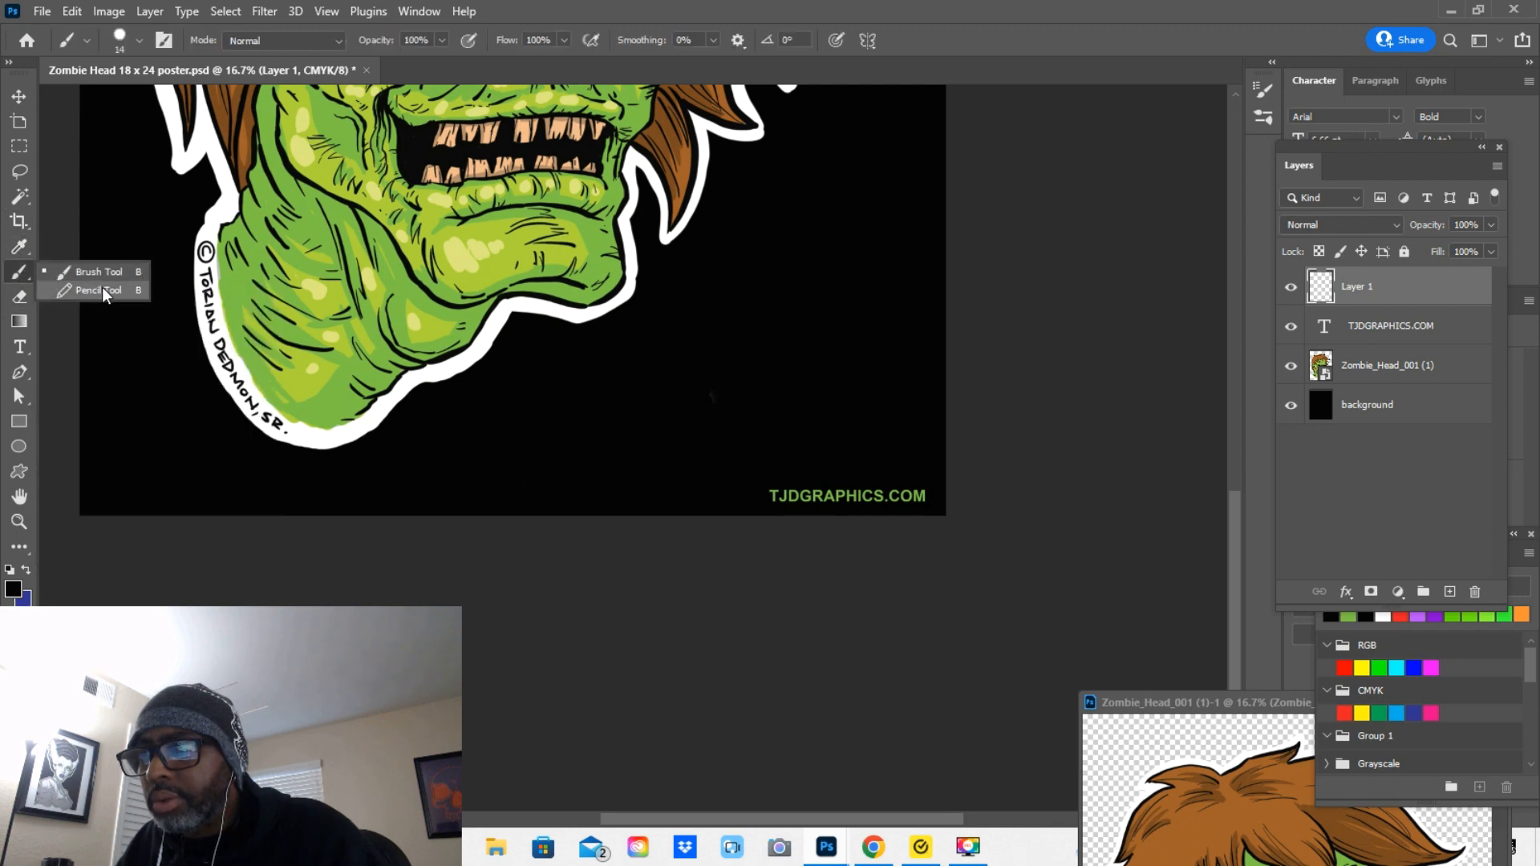
{"action": "left_click", "coordinate": [92, 272]}
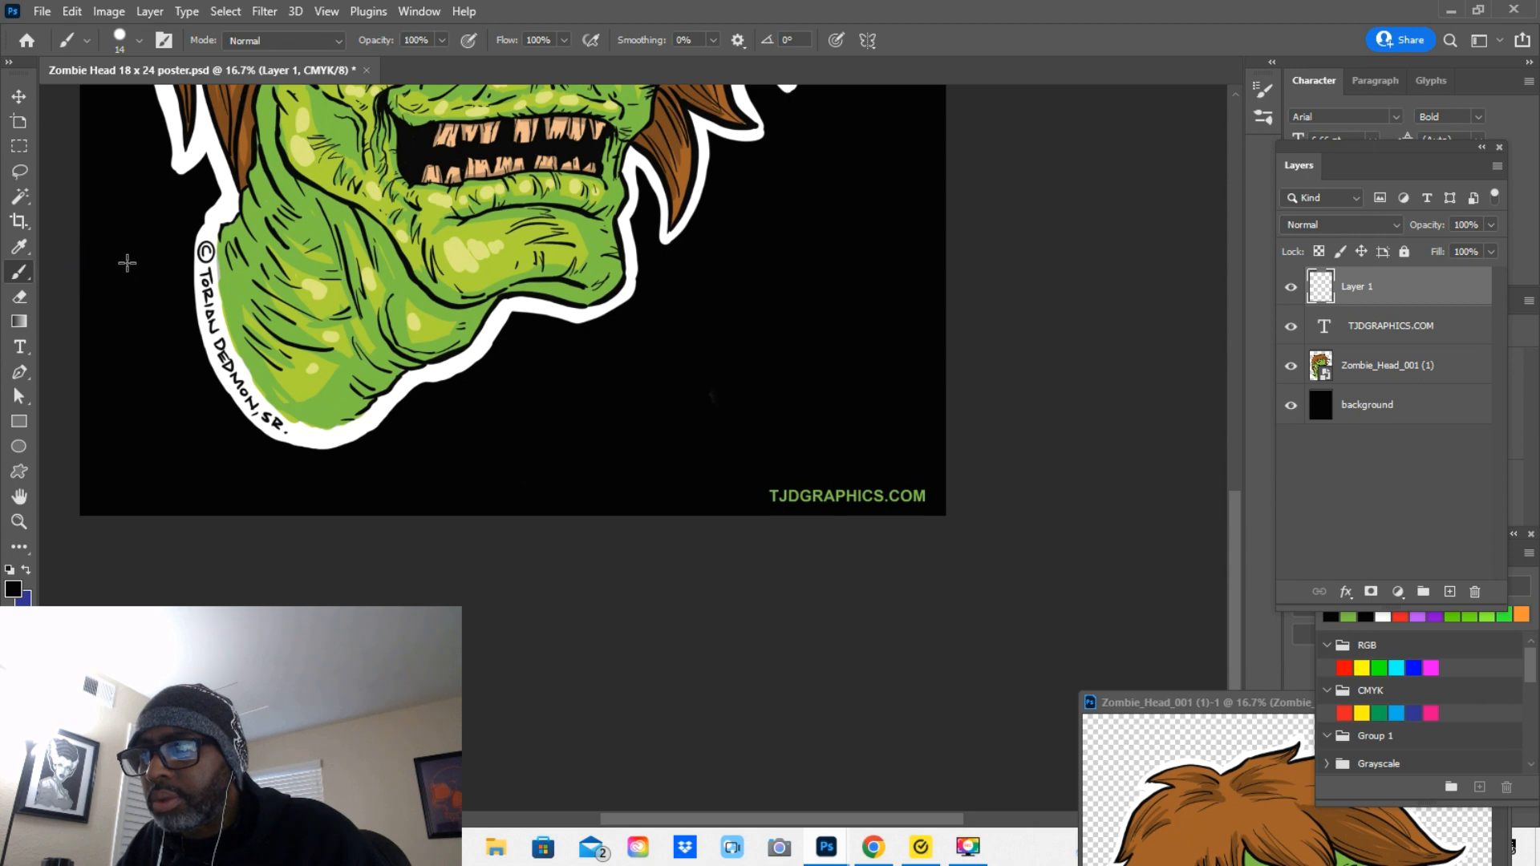
{"action": "left_click", "coordinate": [139, 41]}
{"action": "left_click", "coordinate": [131, 102]}
{"action": "left_click_drag", "start_coordinate": [139, 102], "coordinate": [145, 103]}
{"action": "left_click", "coordinate": [141, 461]}
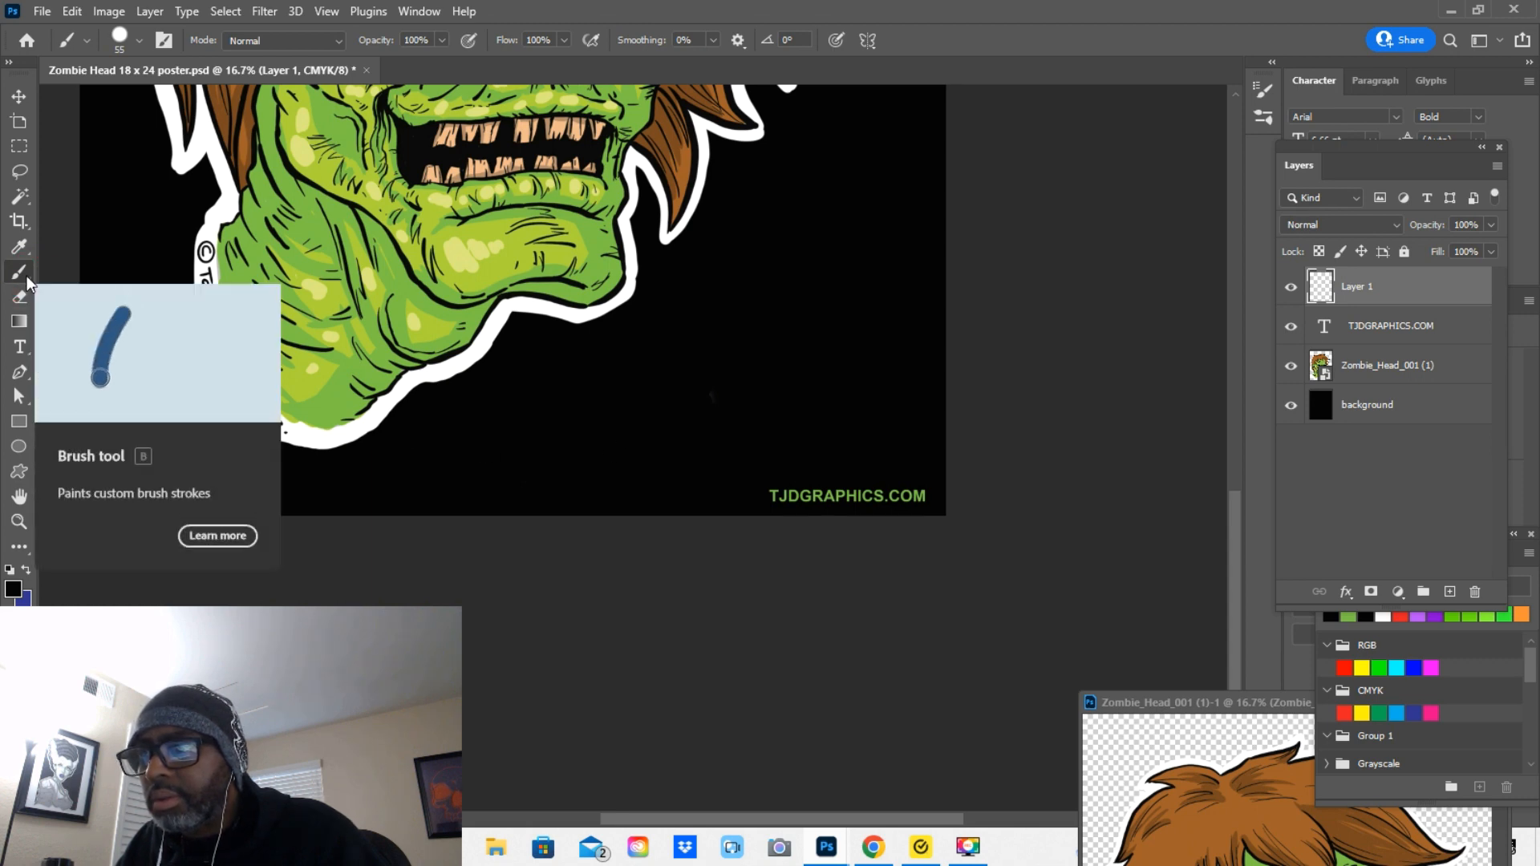
{"action": "left_click", "coordinate": [140, 42]}
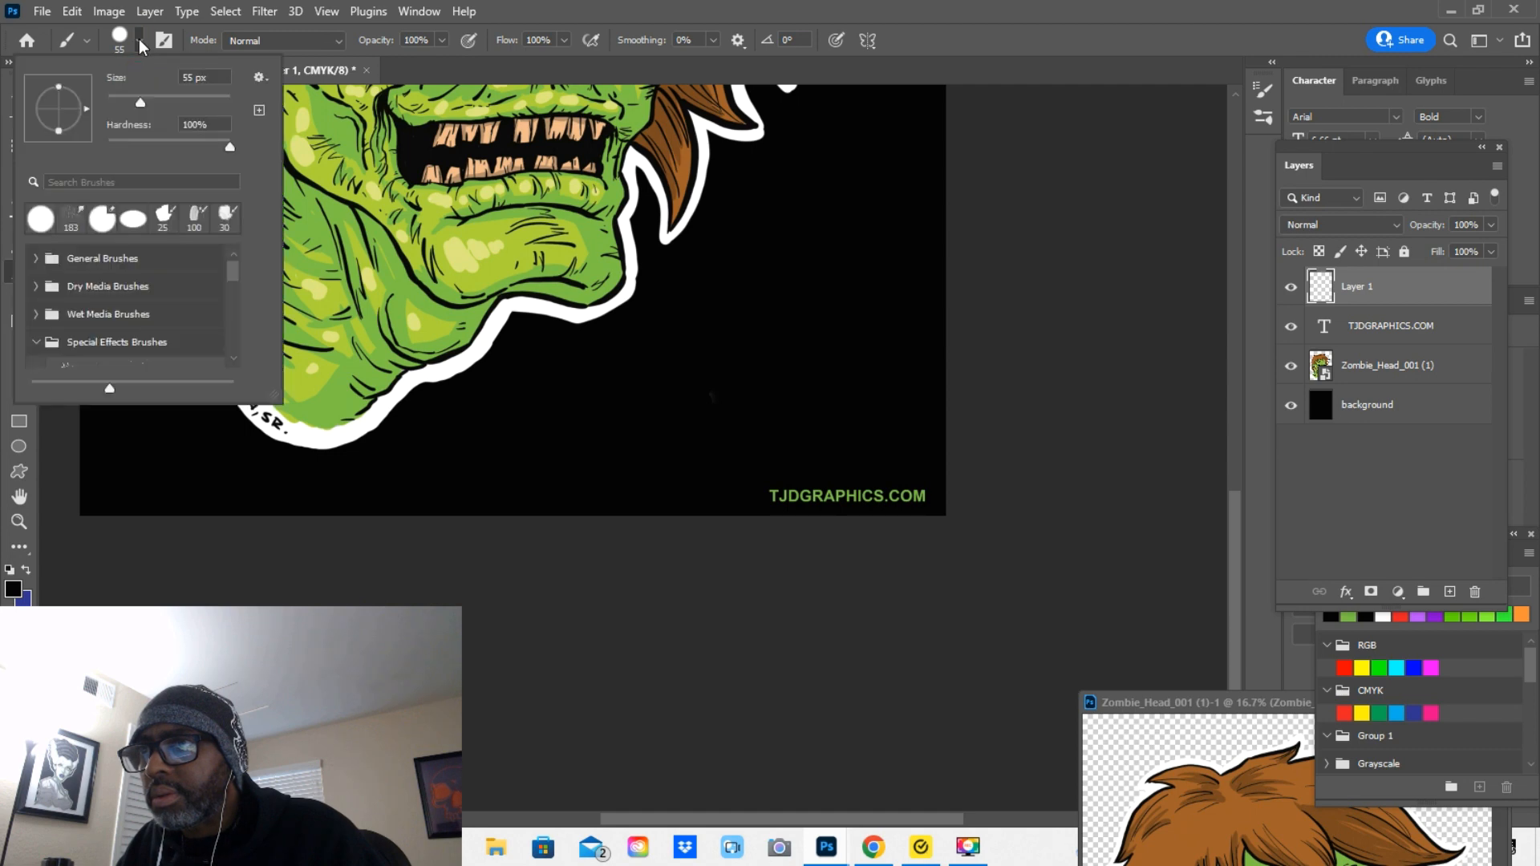
{"action": "left_click", "coordinate": [165, 102]}
{"action": "left_click", "coordinate": [223, 455]}
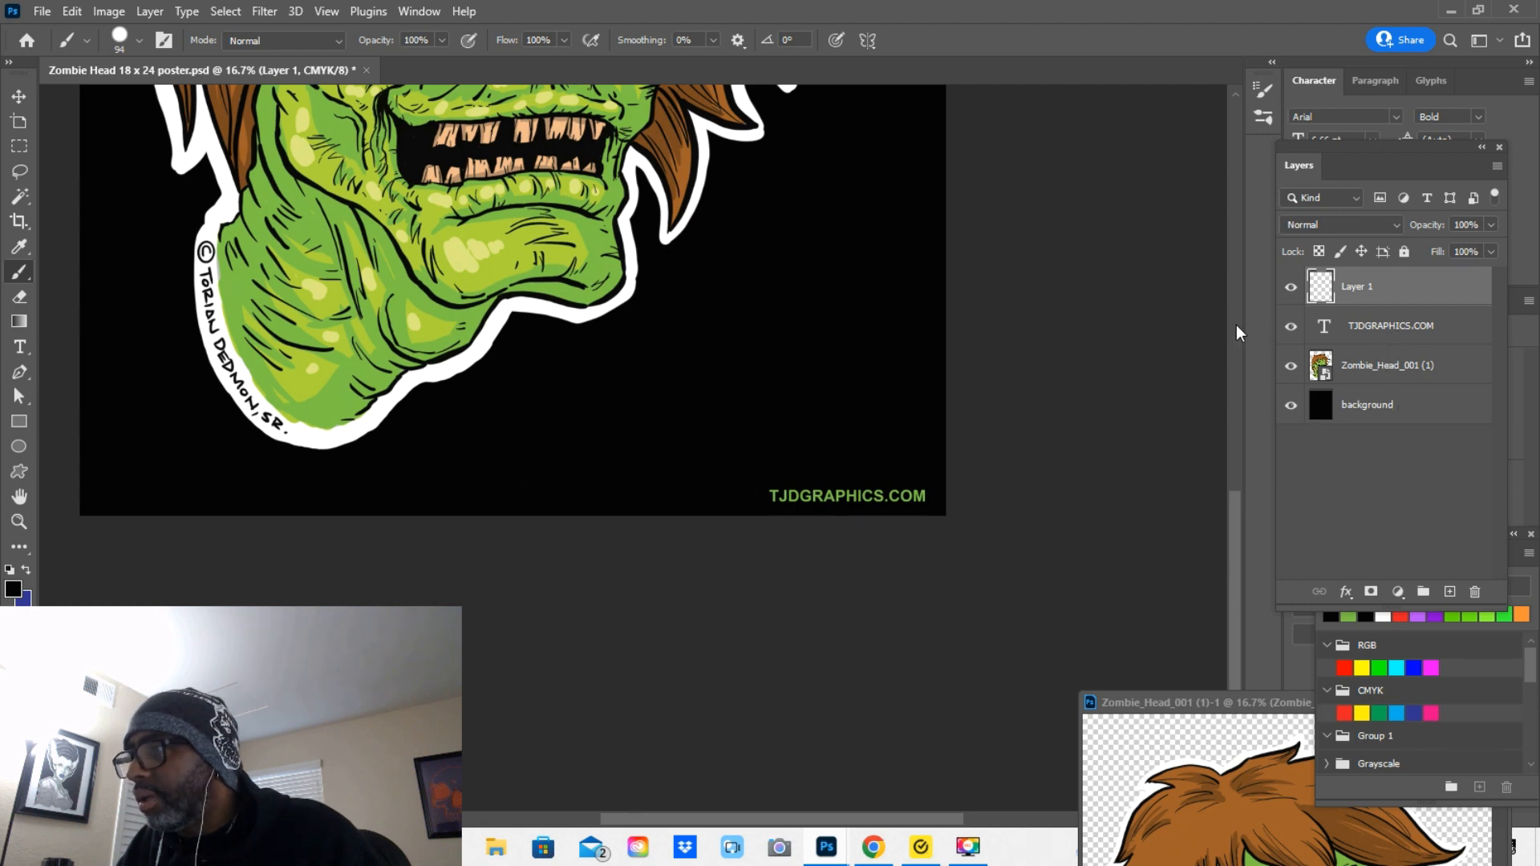
{"action": "left_click", "coordinate": [1290, 294]}
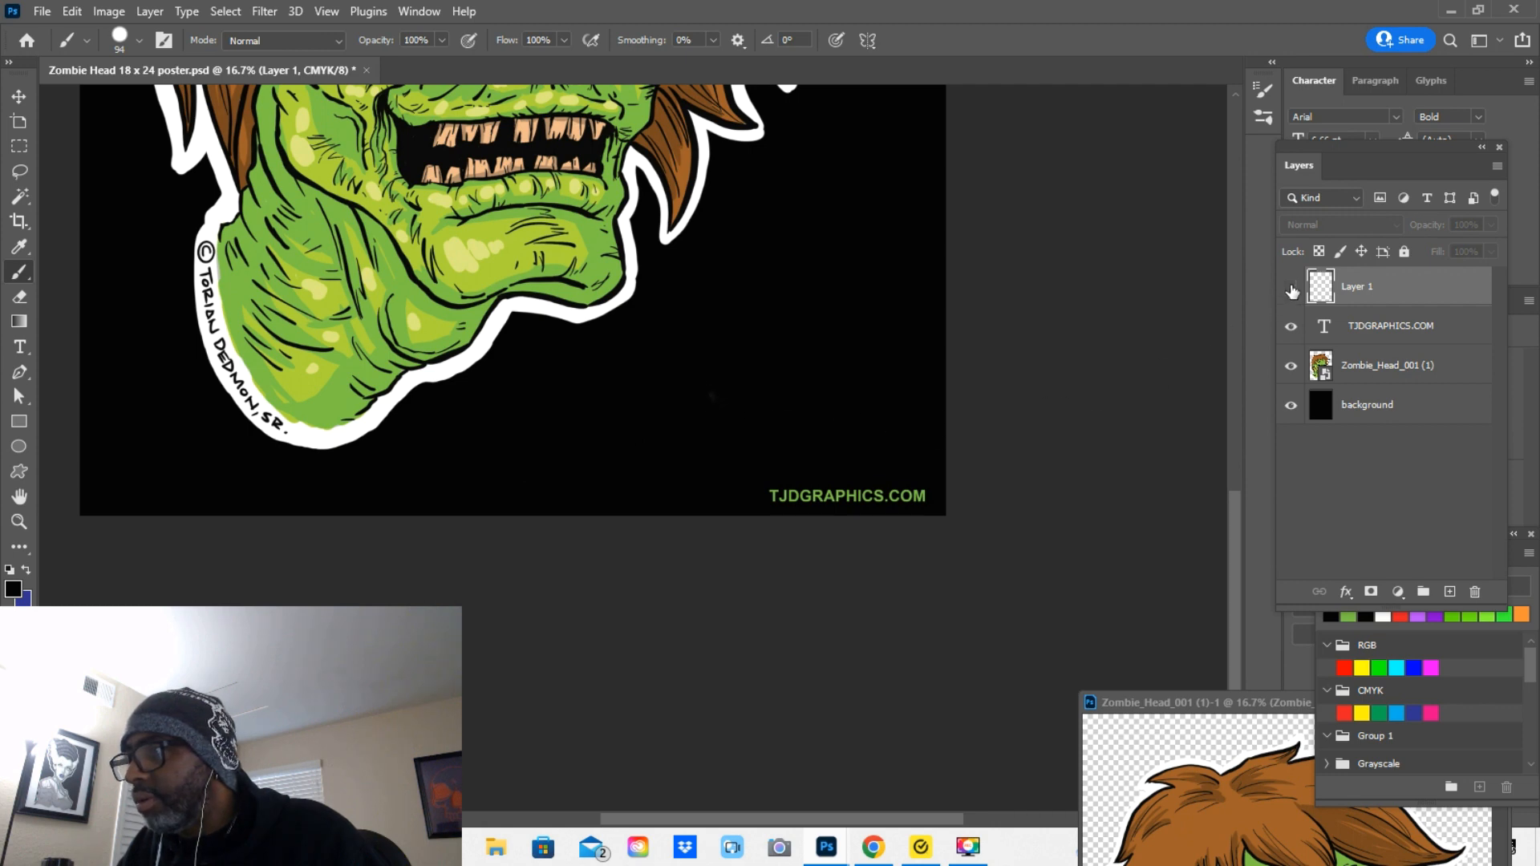
{"action": "left_click", "coordinate": [1290, 292]}
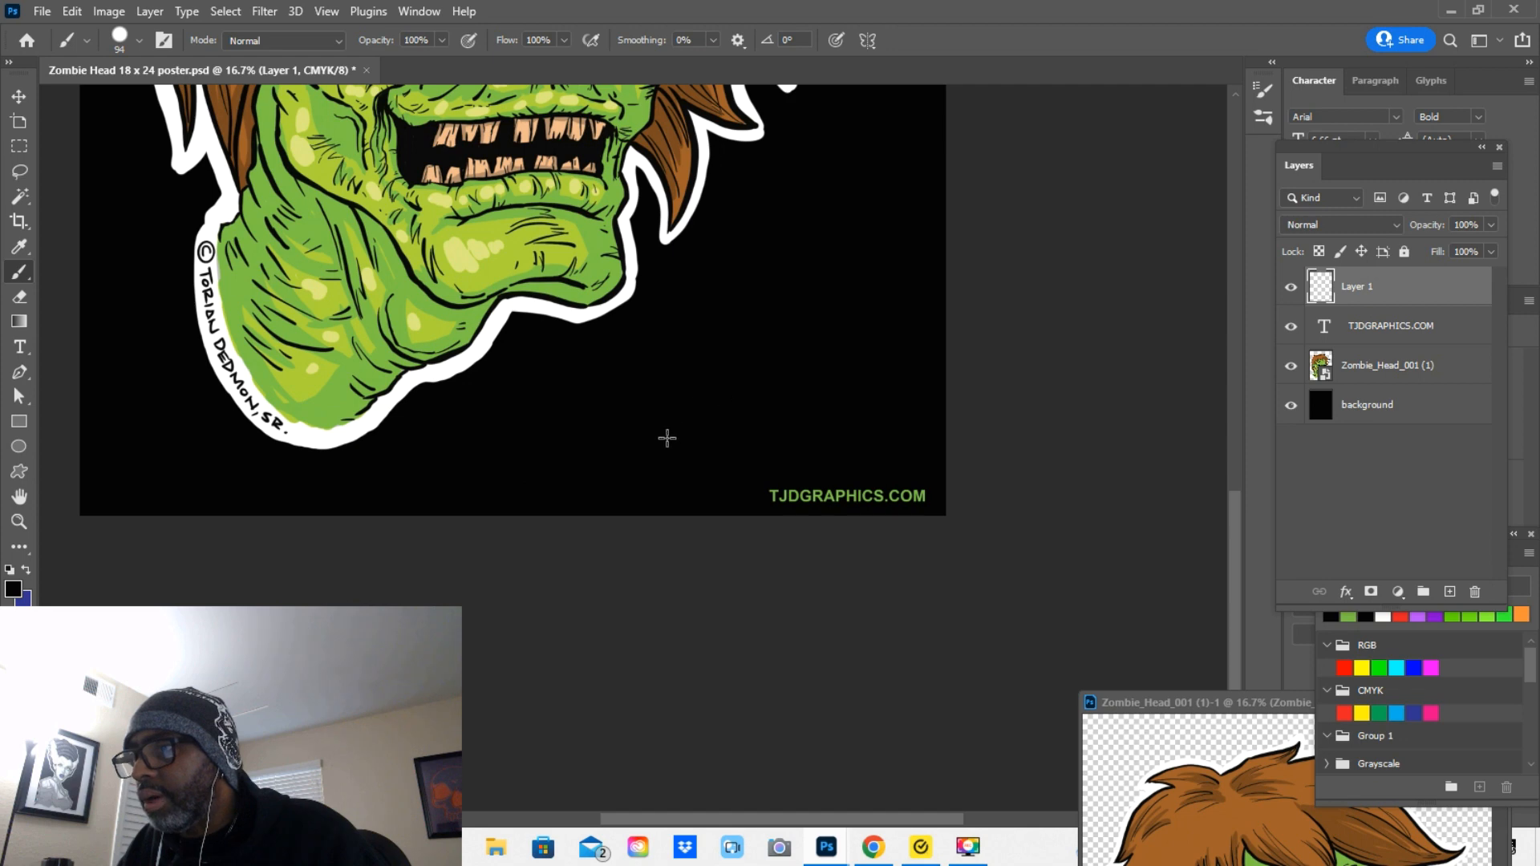
Examine the zombie artwork up close from the hair down to the TJDGRAPHICS.COM credit, ending with the whole poster fitted in view
{"action": "scroll", "coordinate": [801, 405], "scroll_direction": "up", "scroll_amount": 4}
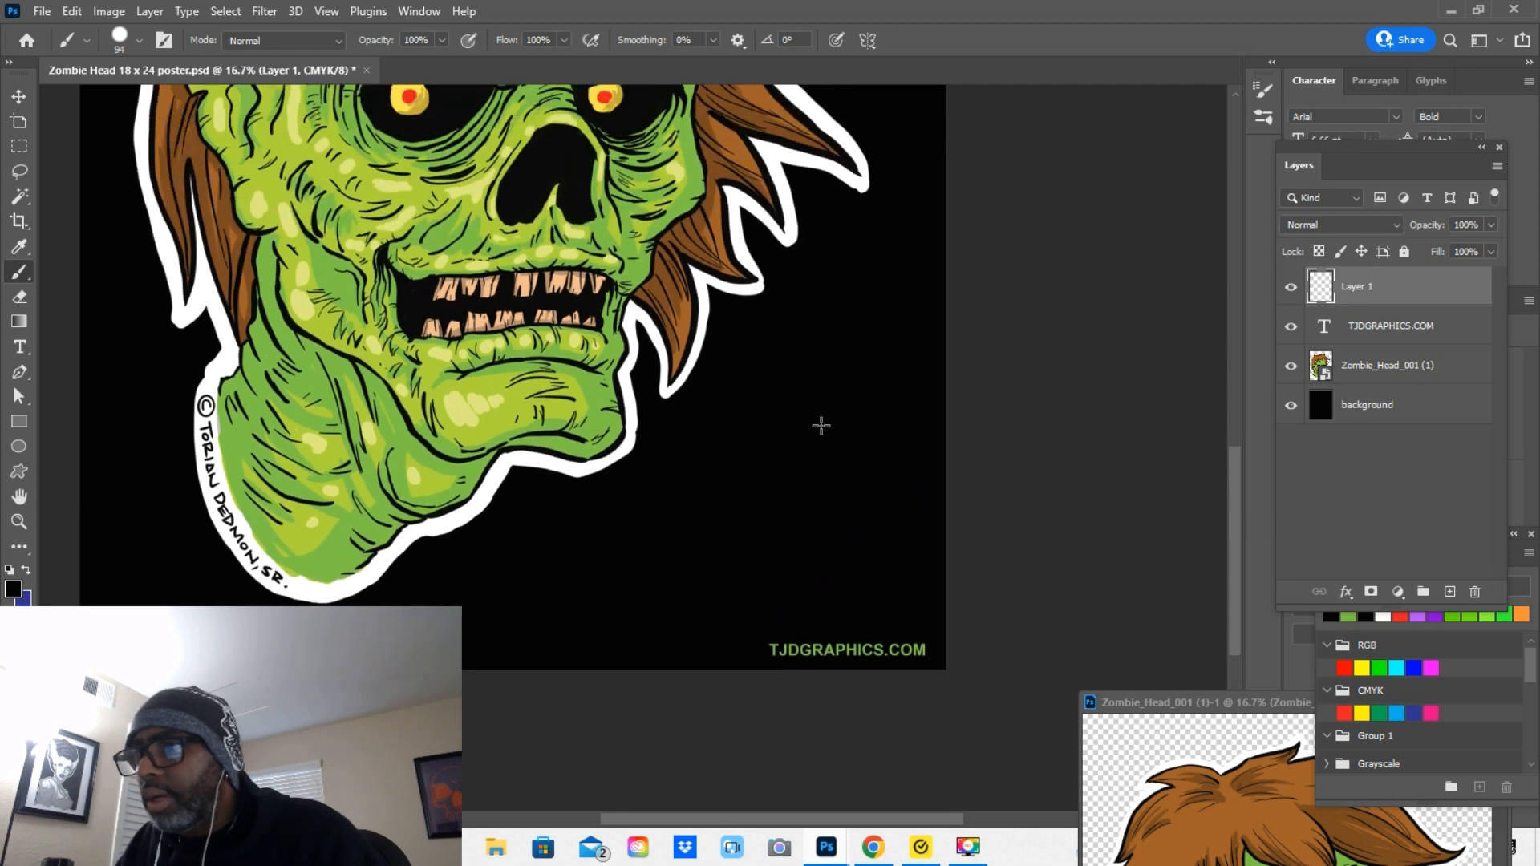
{"action": "scroll", "coordinate": [821, 427], "scroll_direction": "up", "scroll_amount": 9}
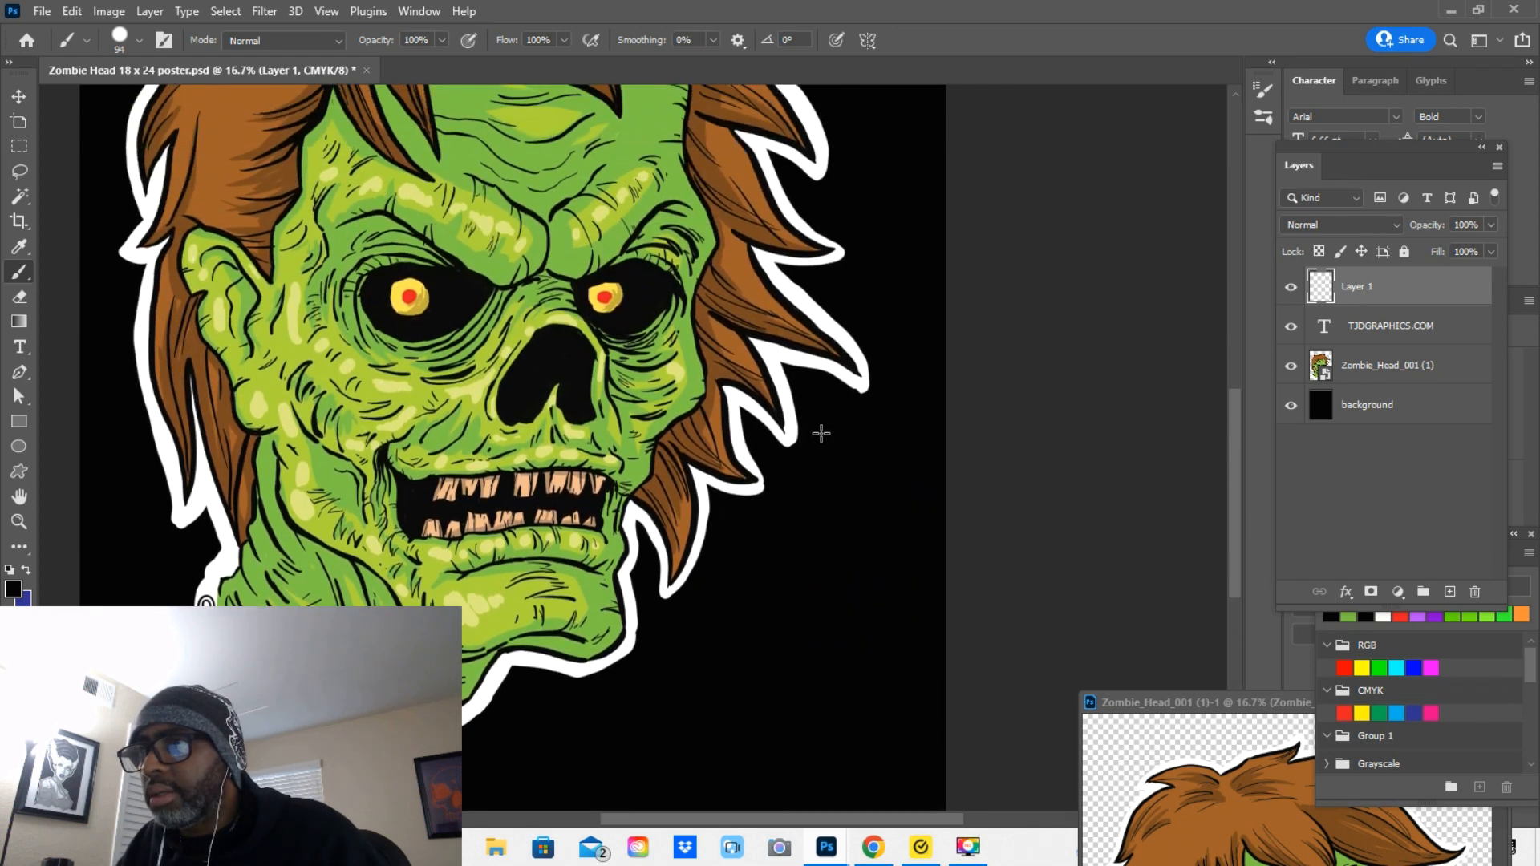
{"action": "scroll", "coordinate": [826, 439], "scroll_direction": "up", "scroll_amount": 11}
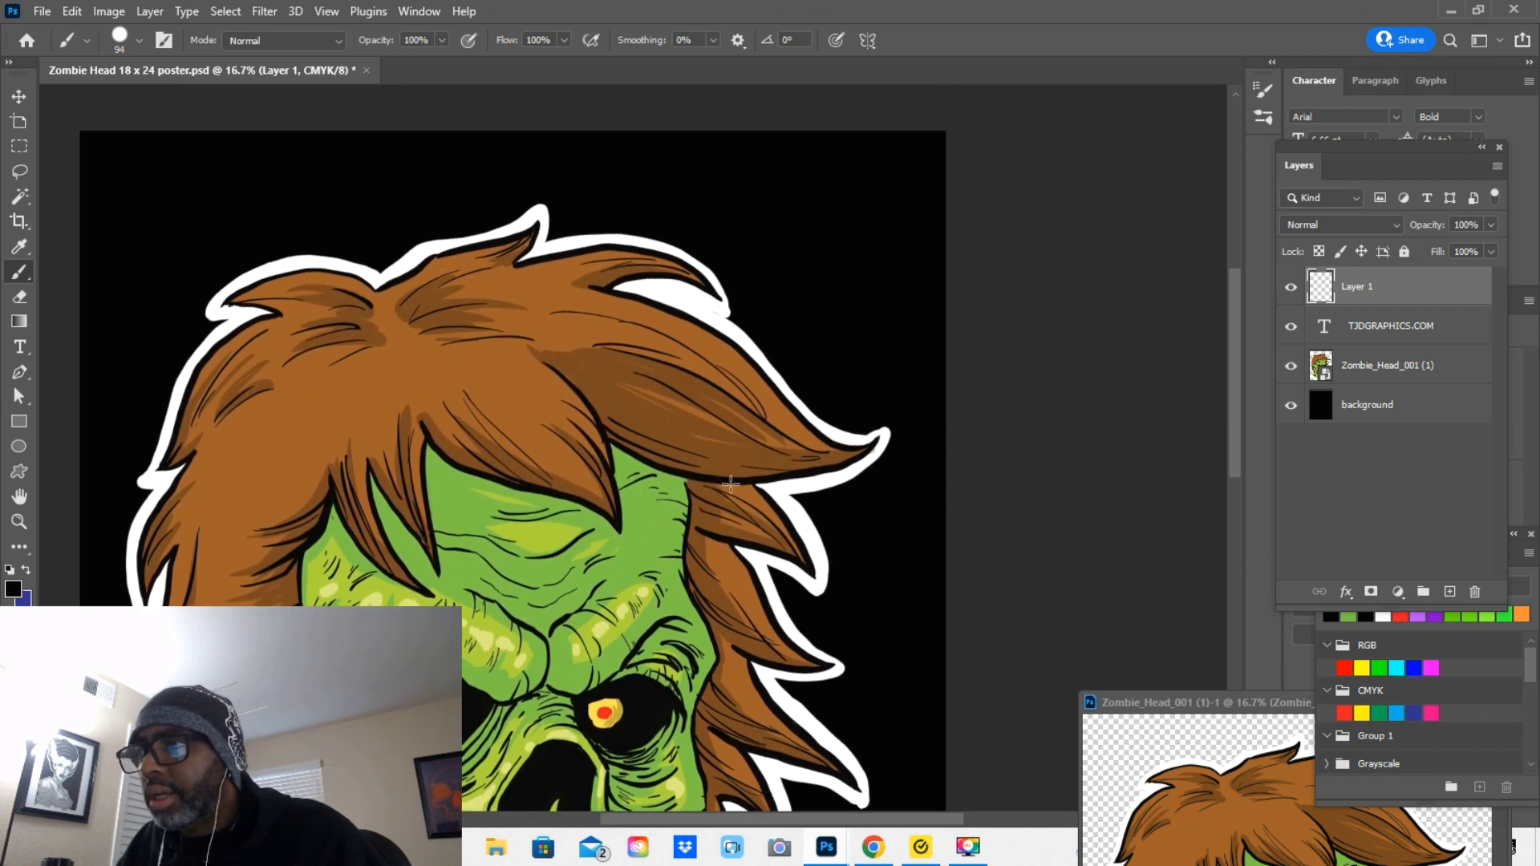
{"action": "left_click_drag", "start_coordinate": [1235, 368], "coordinate": [1209, 476]}
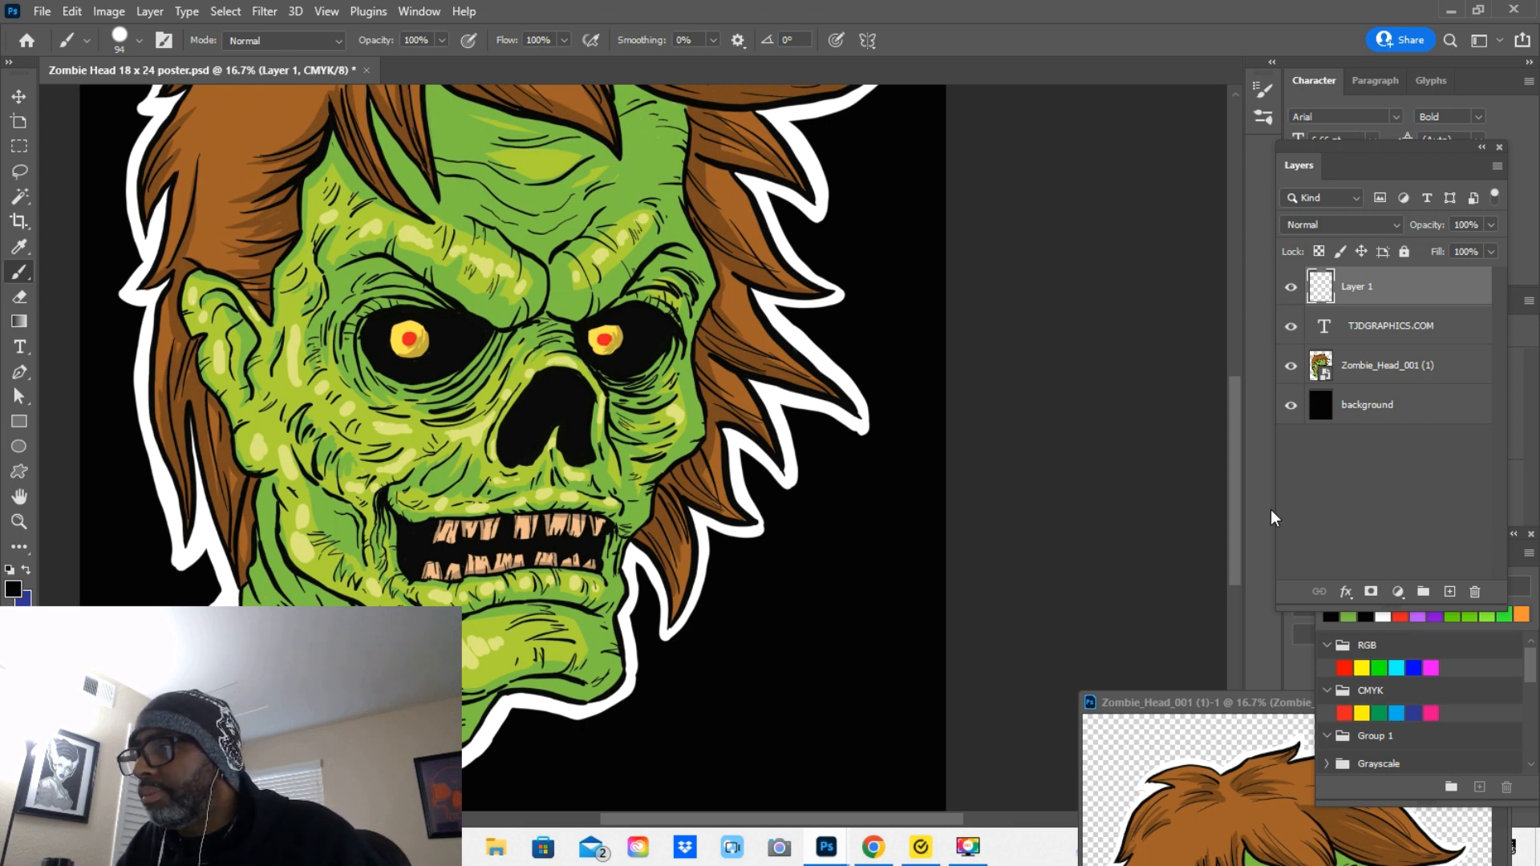
{"action": "mouse_move", "coordinate": [1233, 519]}
{"action": "left_mouse_down"}
{"action": "mouse_move", "coordinate": [1232, 463]}
{"action": "mouse_move", "coordinate": [1247, 506]}
{"action": "left_mouse_up"}
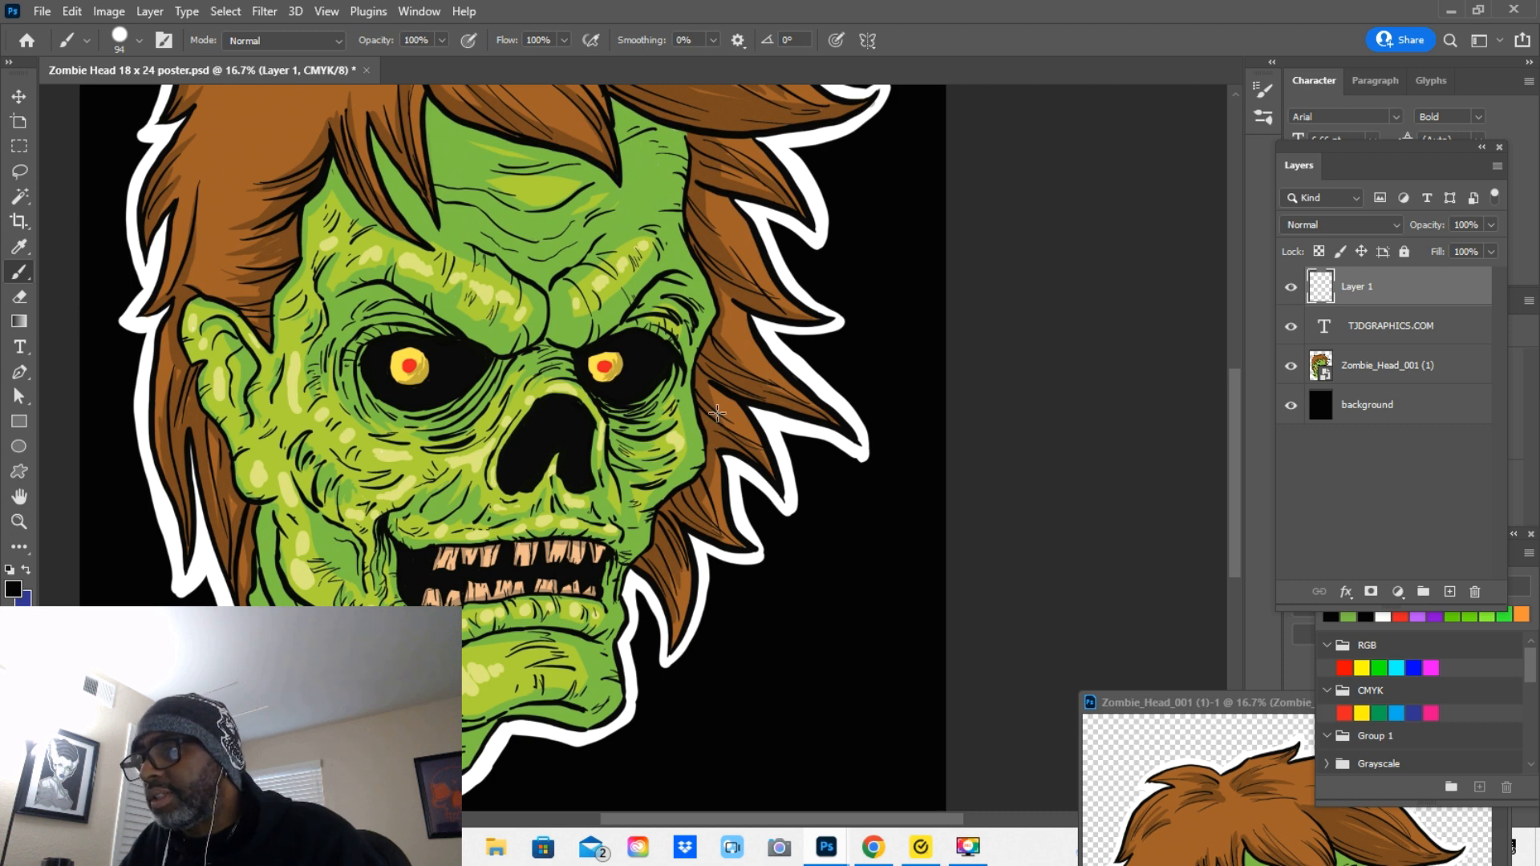
{"action": "left_click_drag", "start_coordinate": [1235, 475], "coordinate": [1233, 404]}
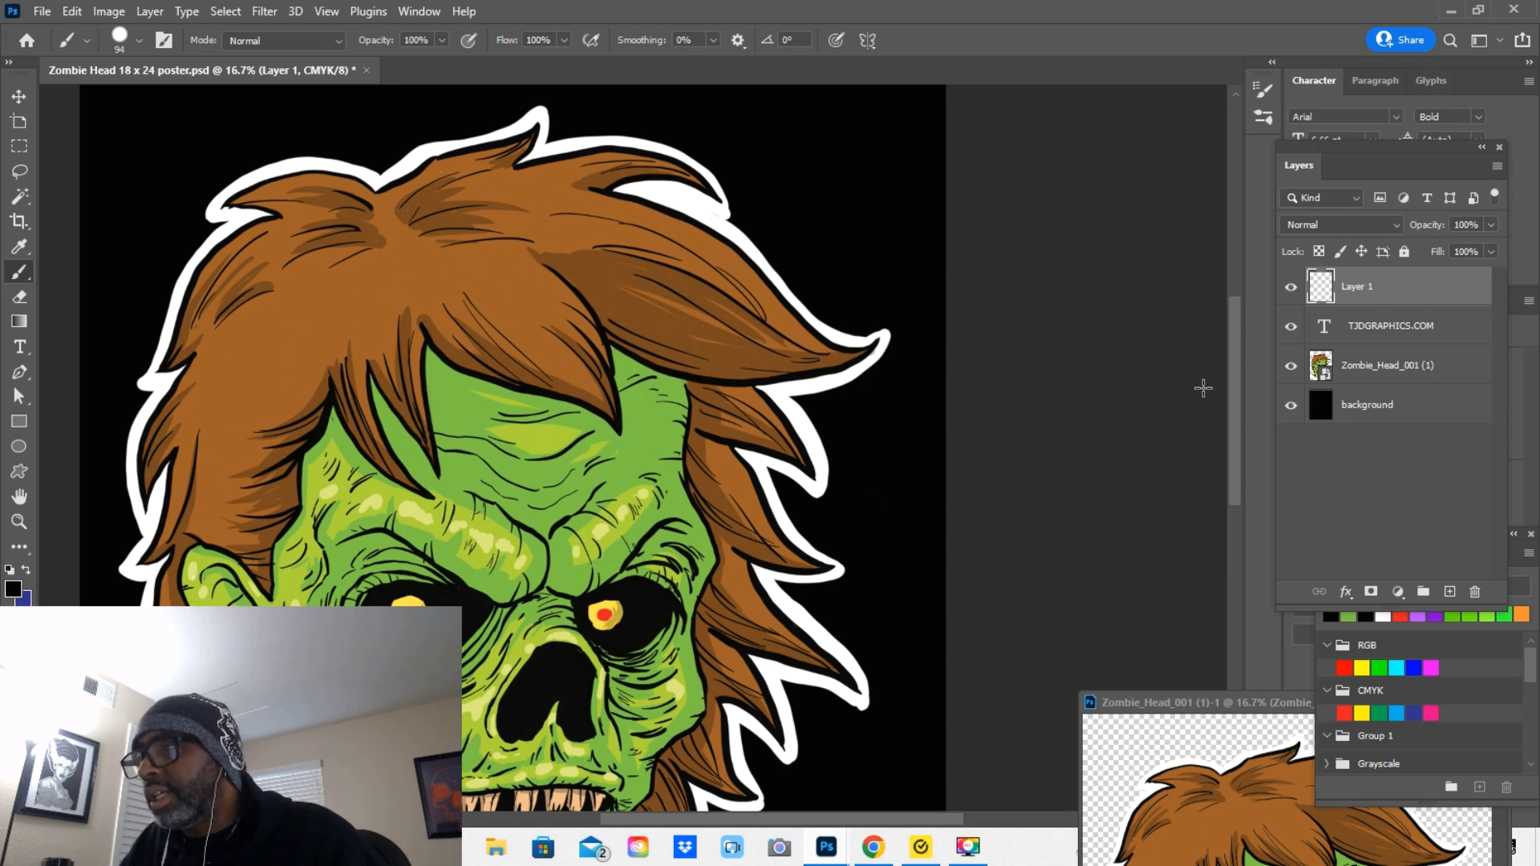
{"action": "left_click_drag", "start_coordinate": [1230, 388], "coordinate": [1207, 467]}
{"action": "scroll", "coordinate": [1203, 486], "scroll_direction": "down", "scroll_amount": 4}
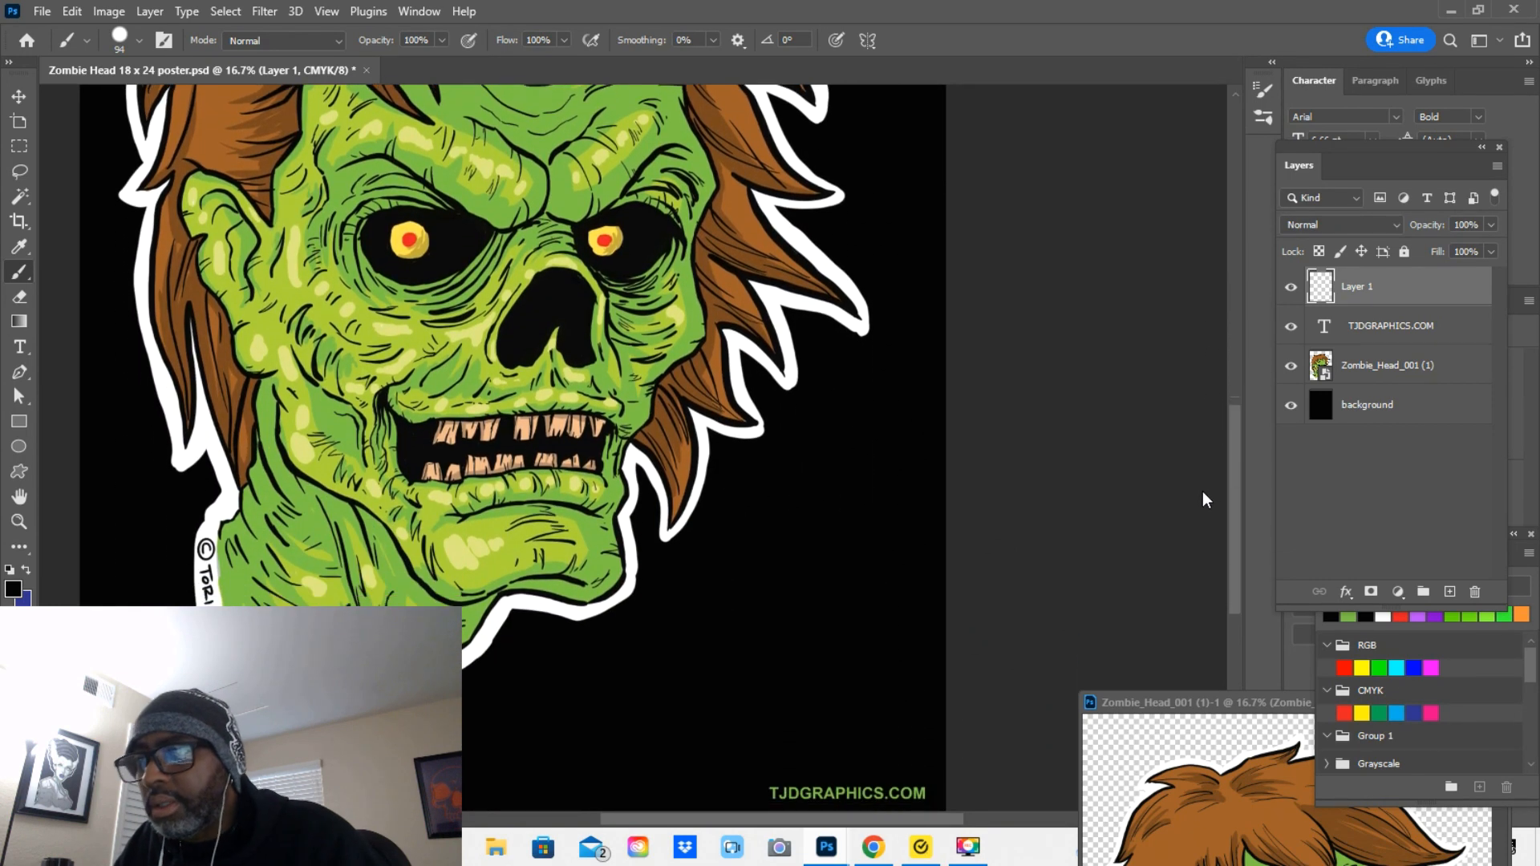
{"action": "scroll", "coordinate": [1201, 498], "scroll_direction": "up", "scroll_amount": 3}
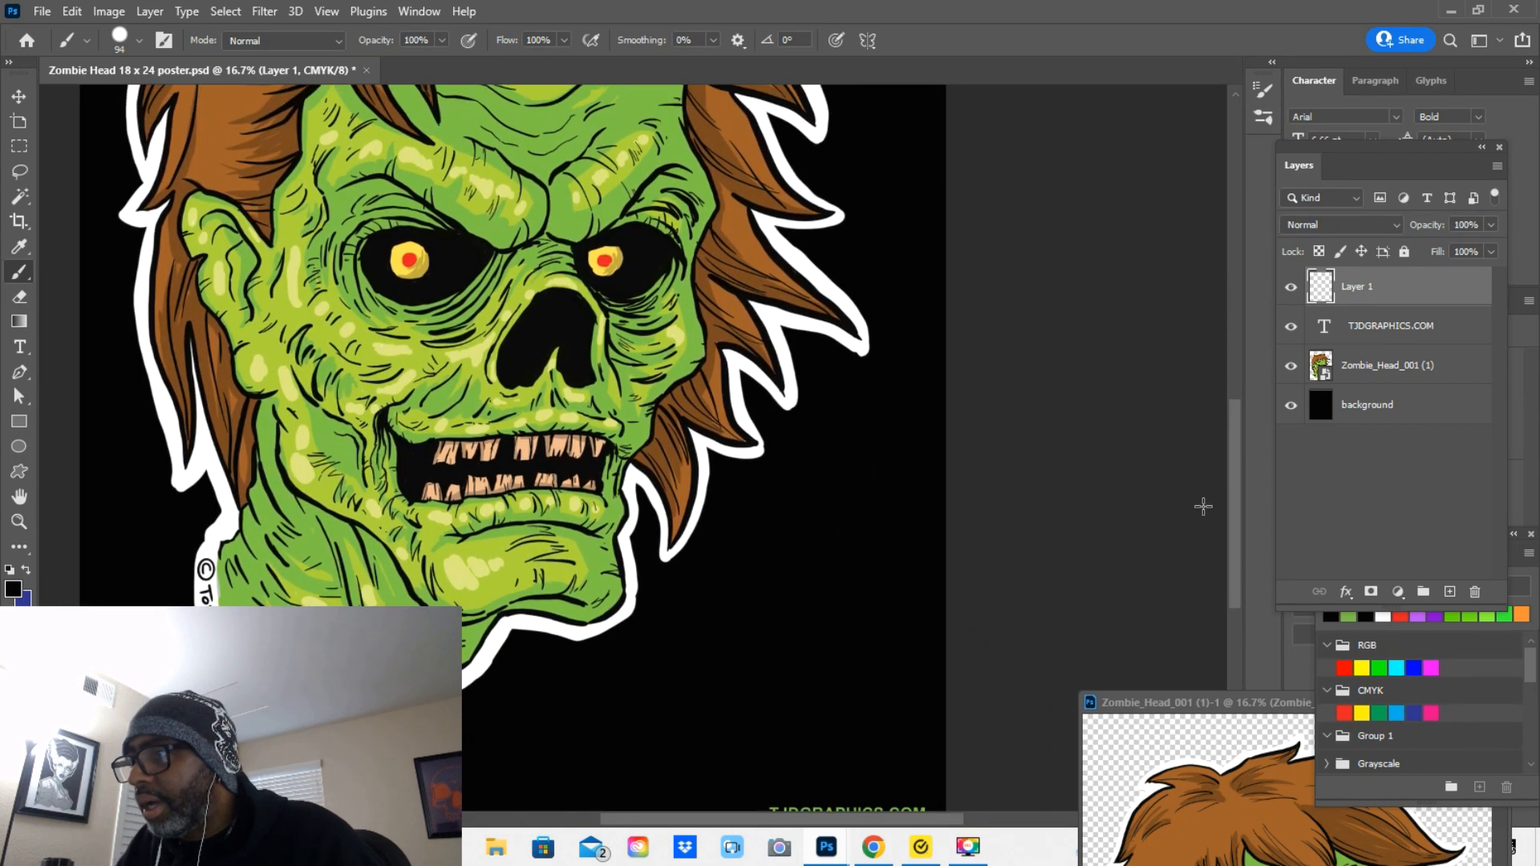
{"action": "mouse_move", "coordinate": [1229, 474]}
{"action": "left_mouse_down"}
{"action": "mouse_move", "coordinate": [1228, 499]}
{"action": "mouse_move", "coordinate": [1226, 444]}
{"action": "mouse_move", "coordinate": [1234, 509]}
{"action": "left_mouse_up"}
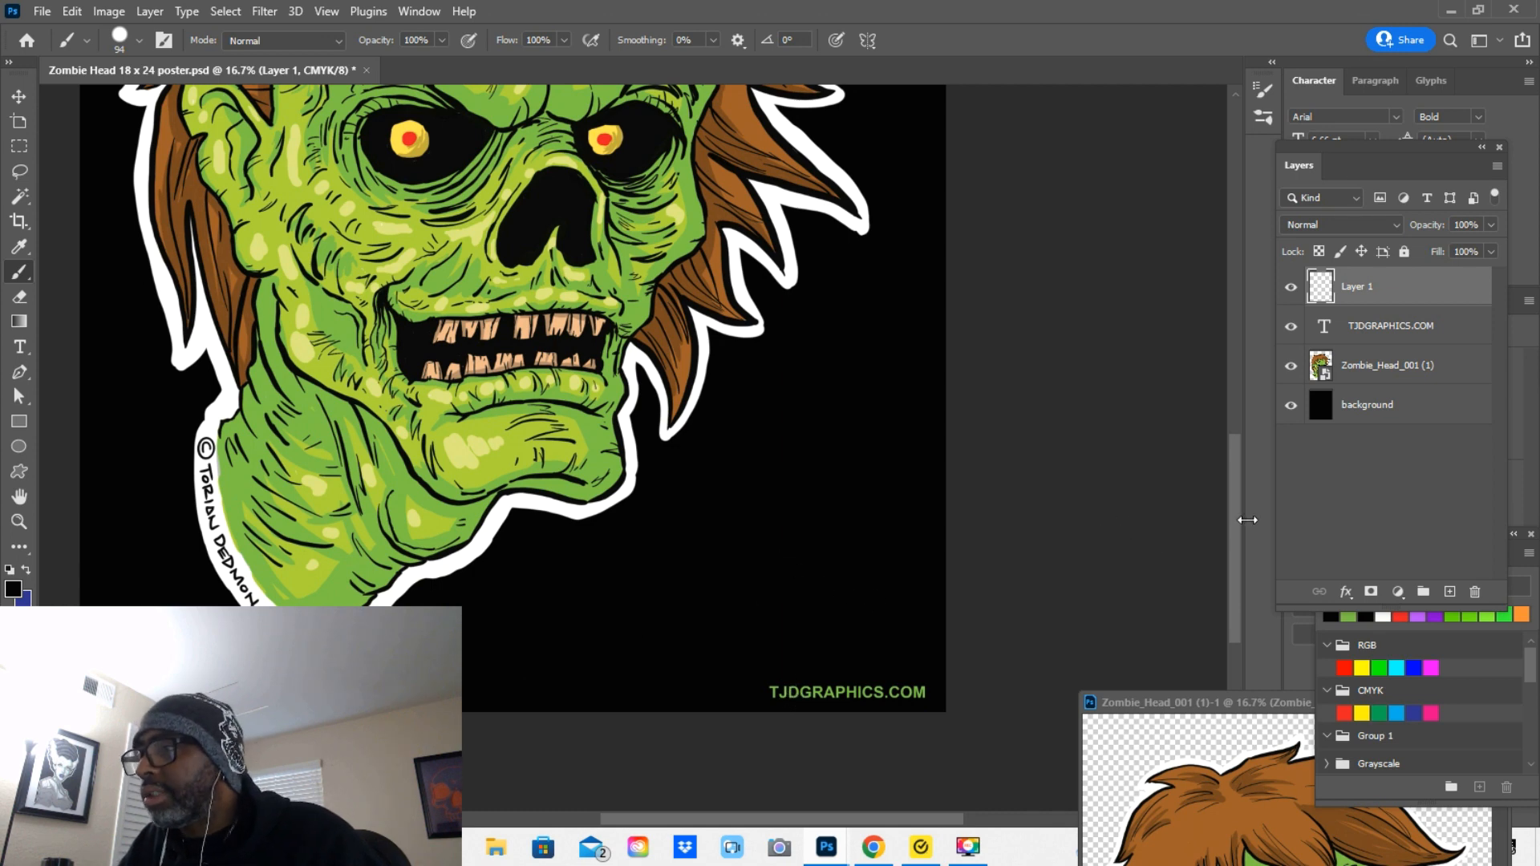
{"action": "left_click_drag", "start_coordinate": [1234, 527], "coordinate": [1267, 425]}
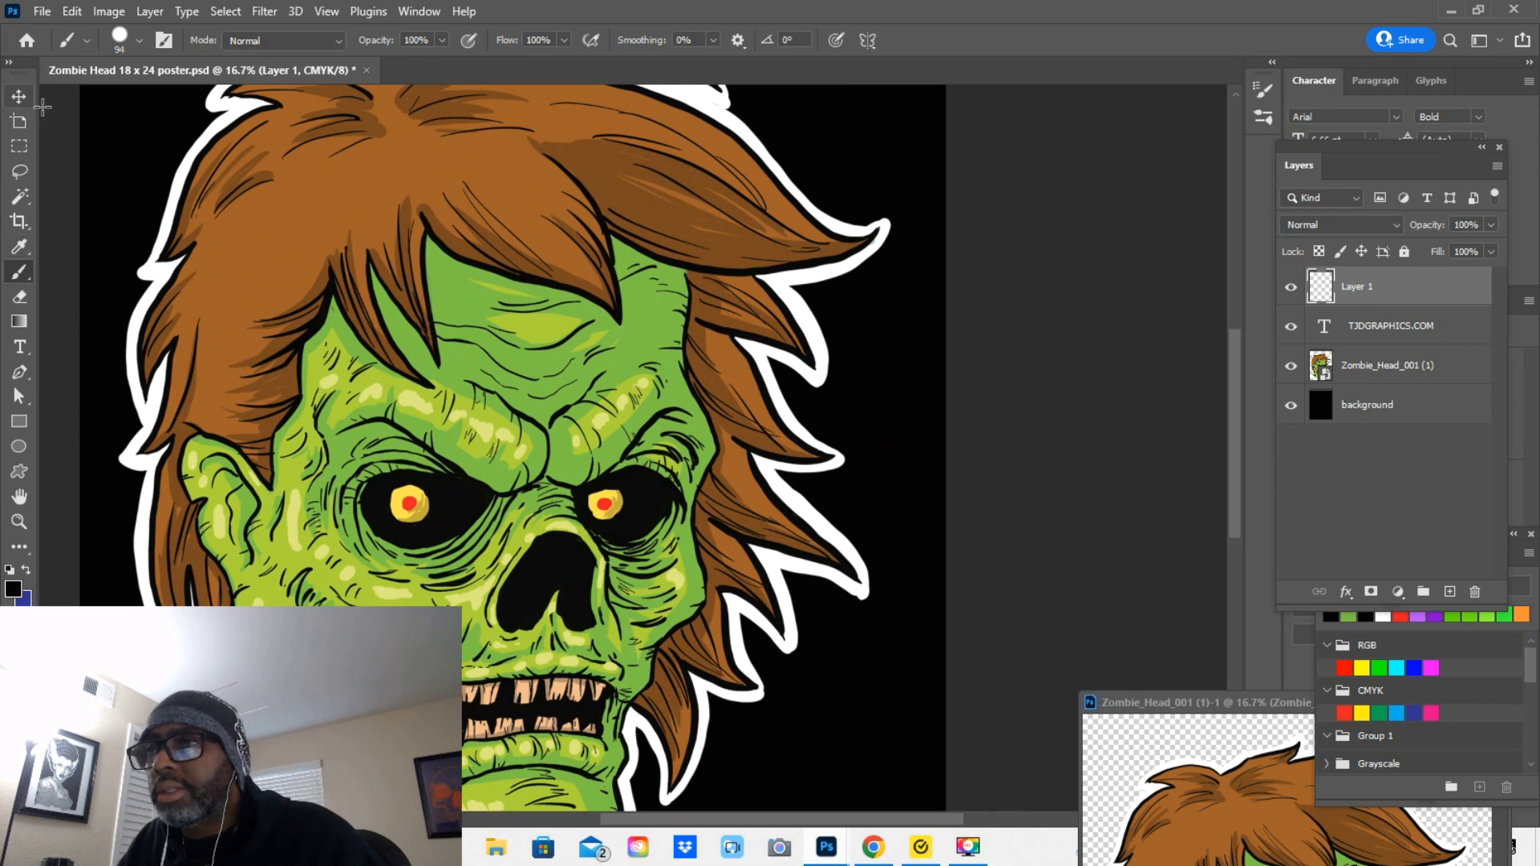
{"action": "left_click", "coordinate": [18, 521]}
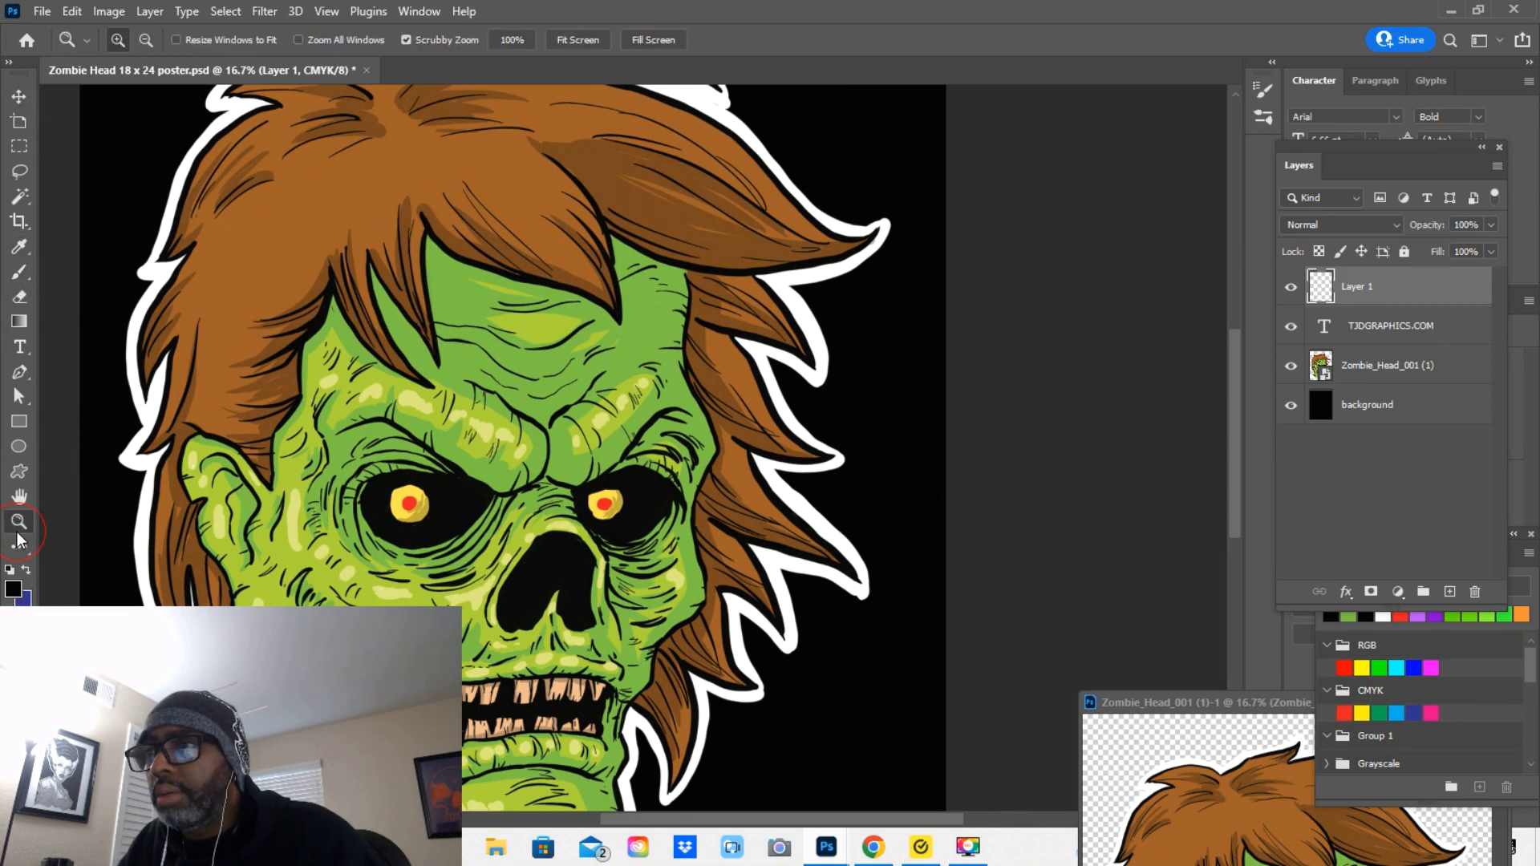
{"action": "left_click", "coordinate": [574, 40]}
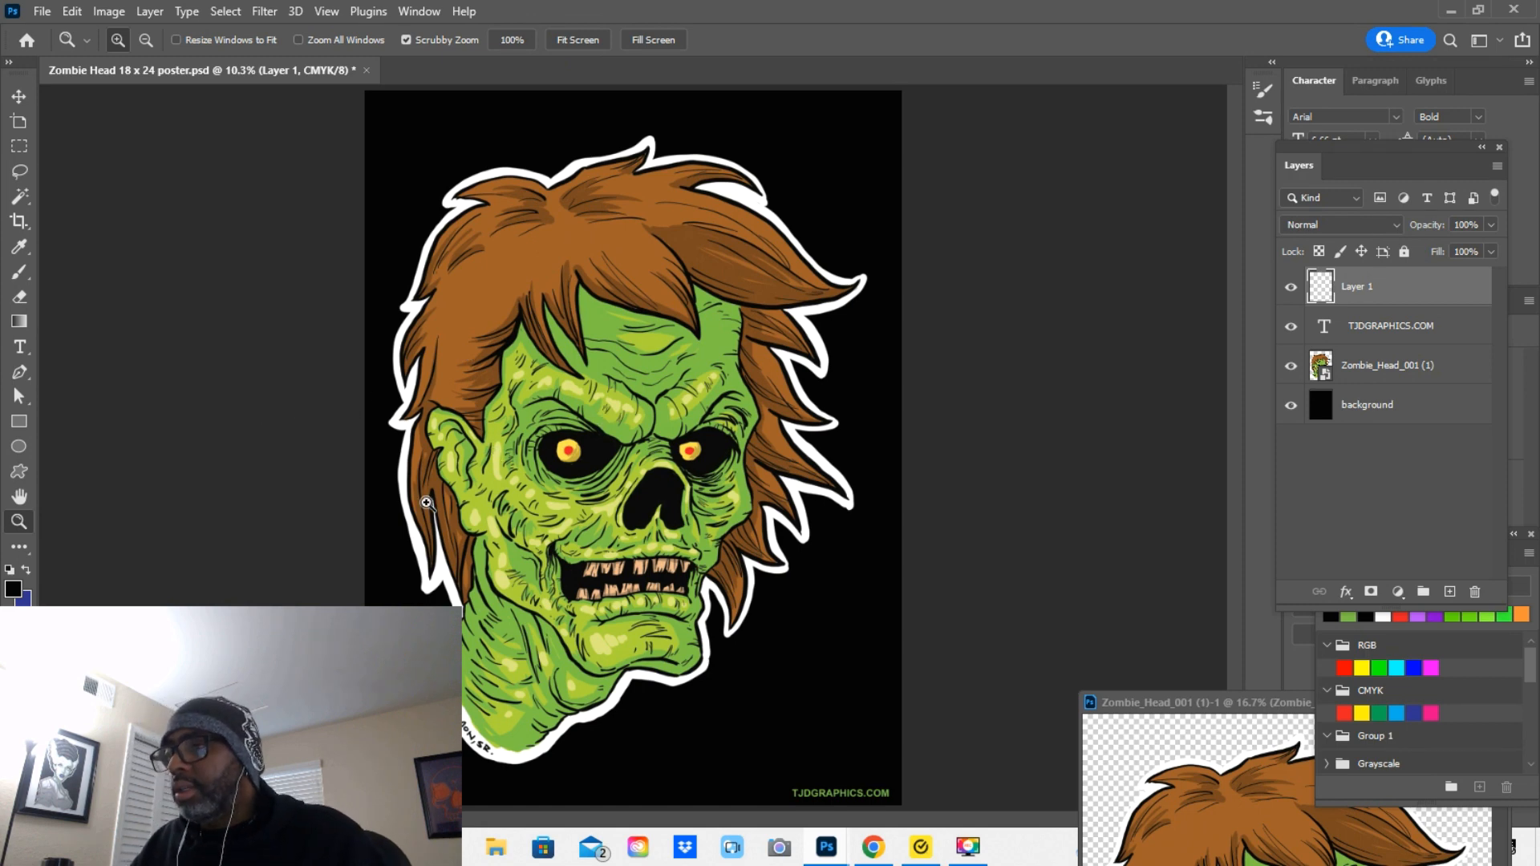
{"action": "left_click_drag", "start_coordinate": [1139, 704], "coordinate": [1109, 794]}
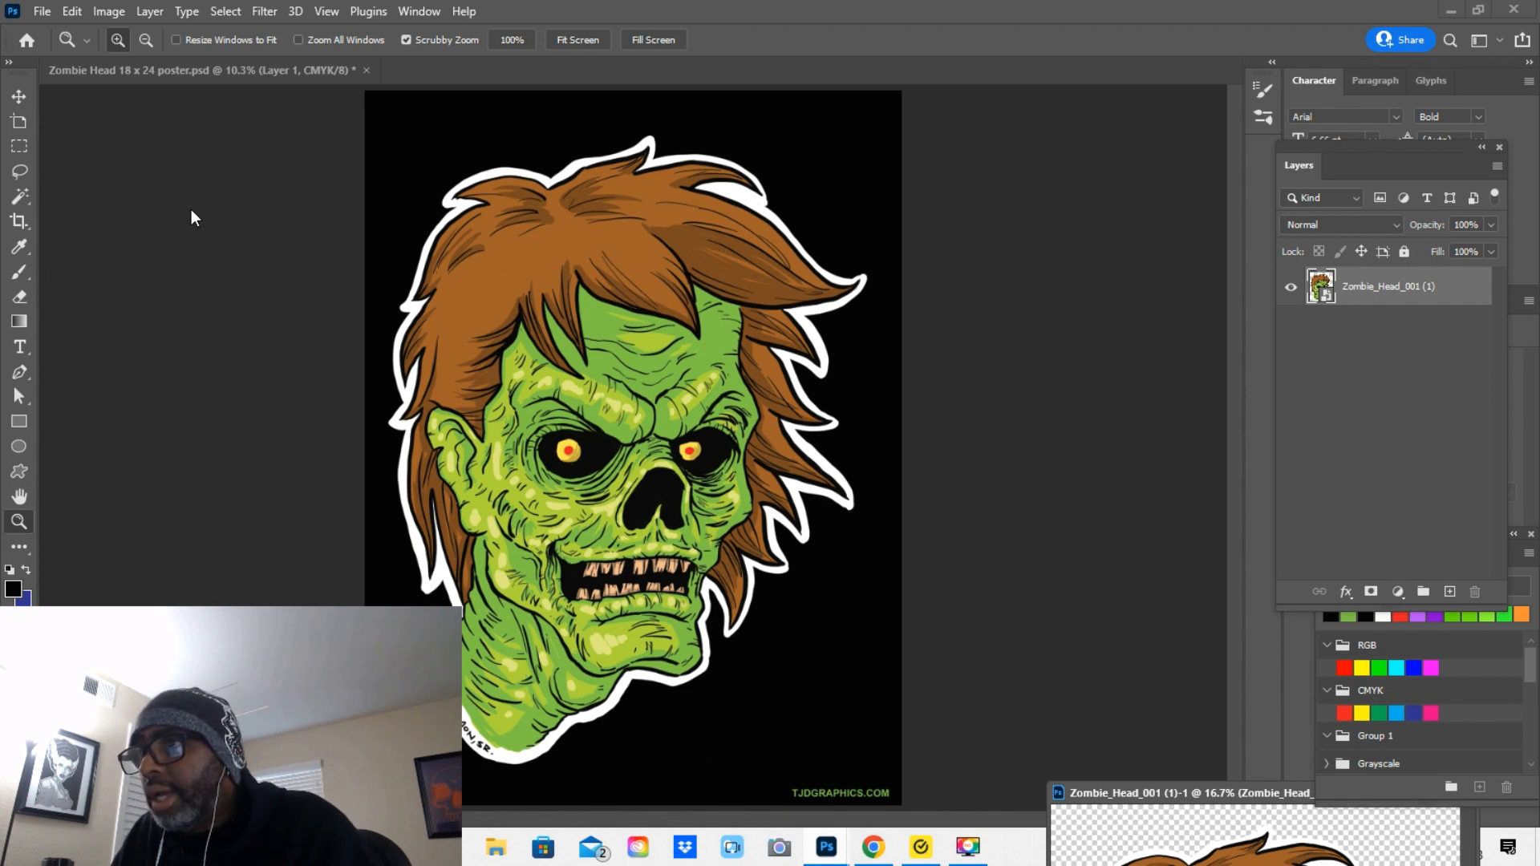
{"action": "left_click", "coordinate": [37, 14]}
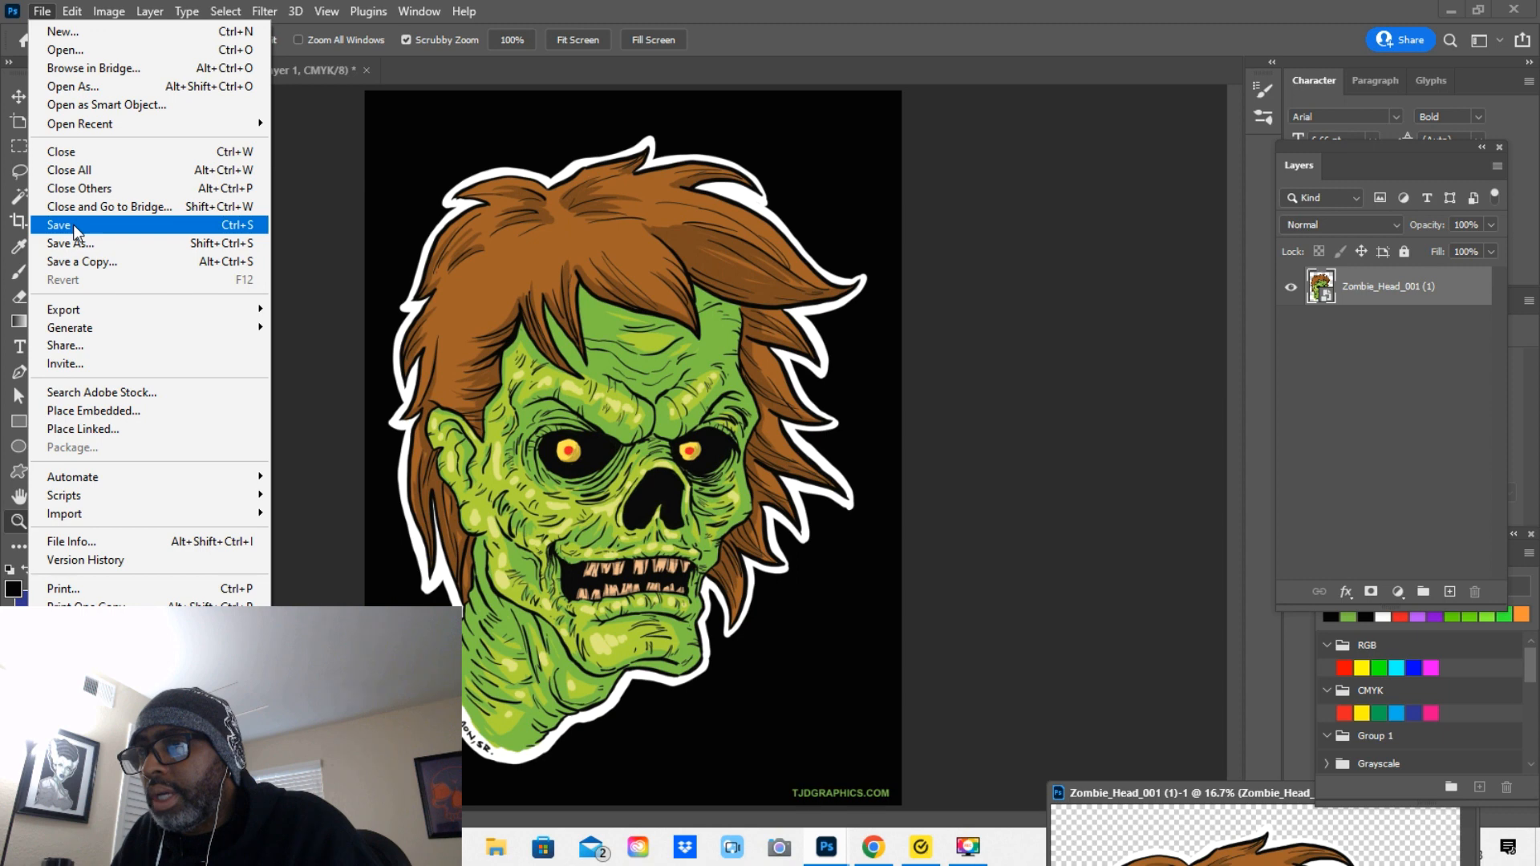
{"action": "left_click", "coordinate": [74, 225]}
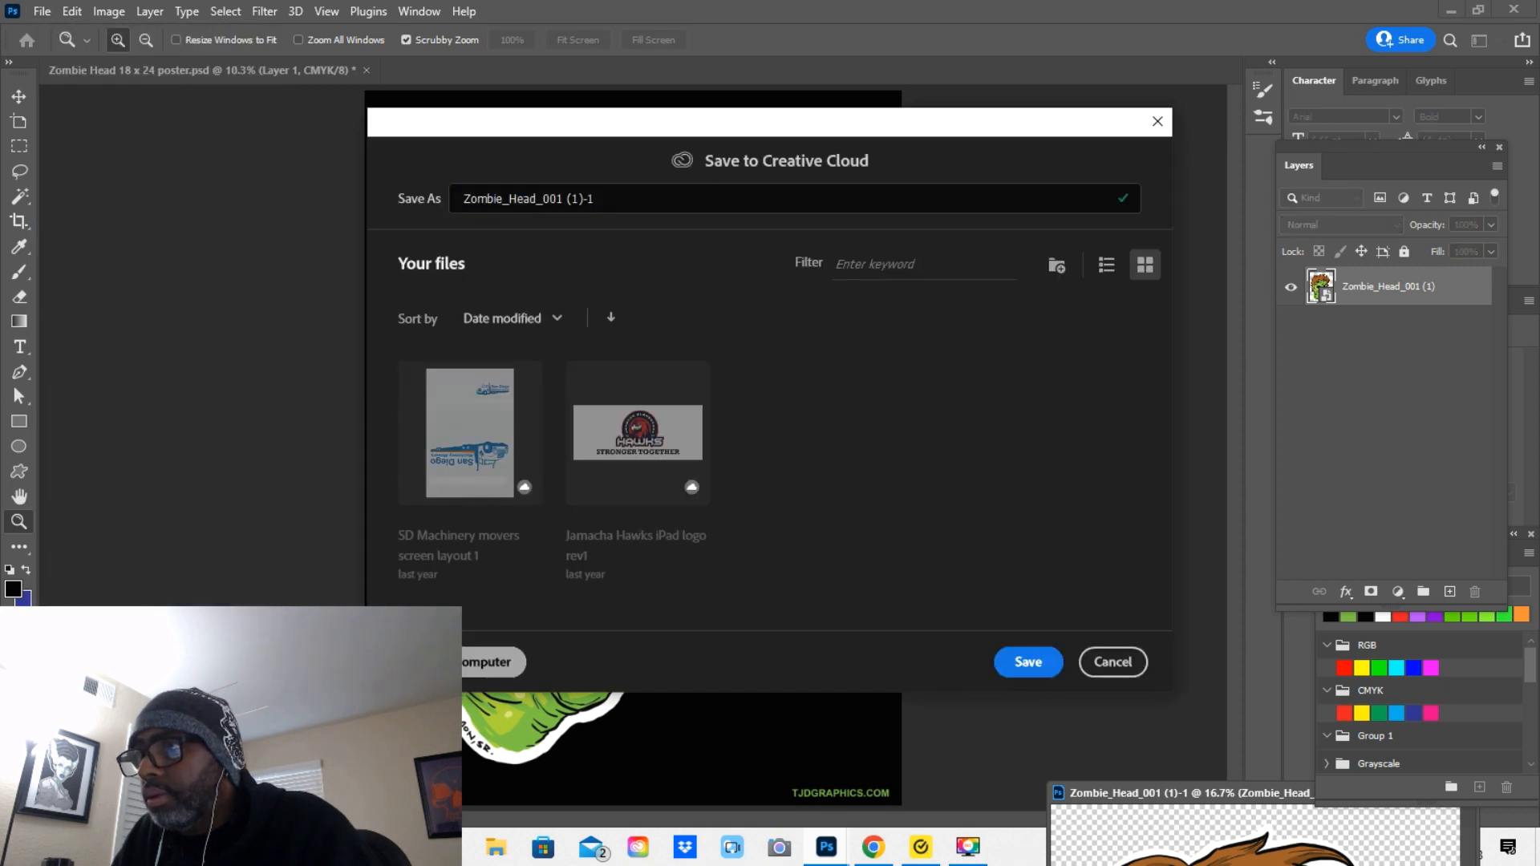
{"action": "left_click", "coordinate": [489, 661]}
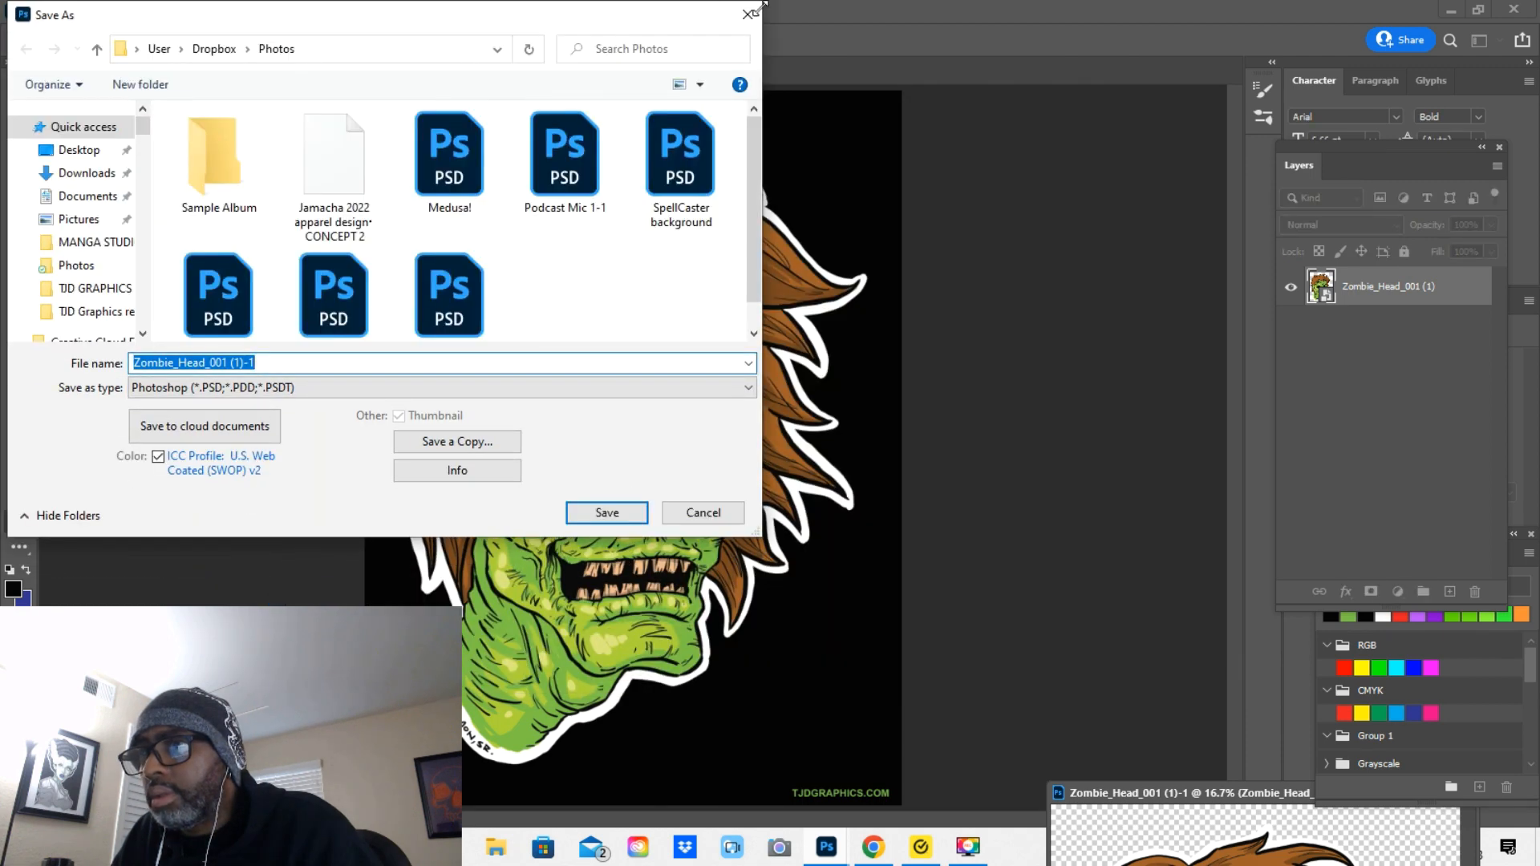
{"action": "left_click", "coordinate": [749, 15]}
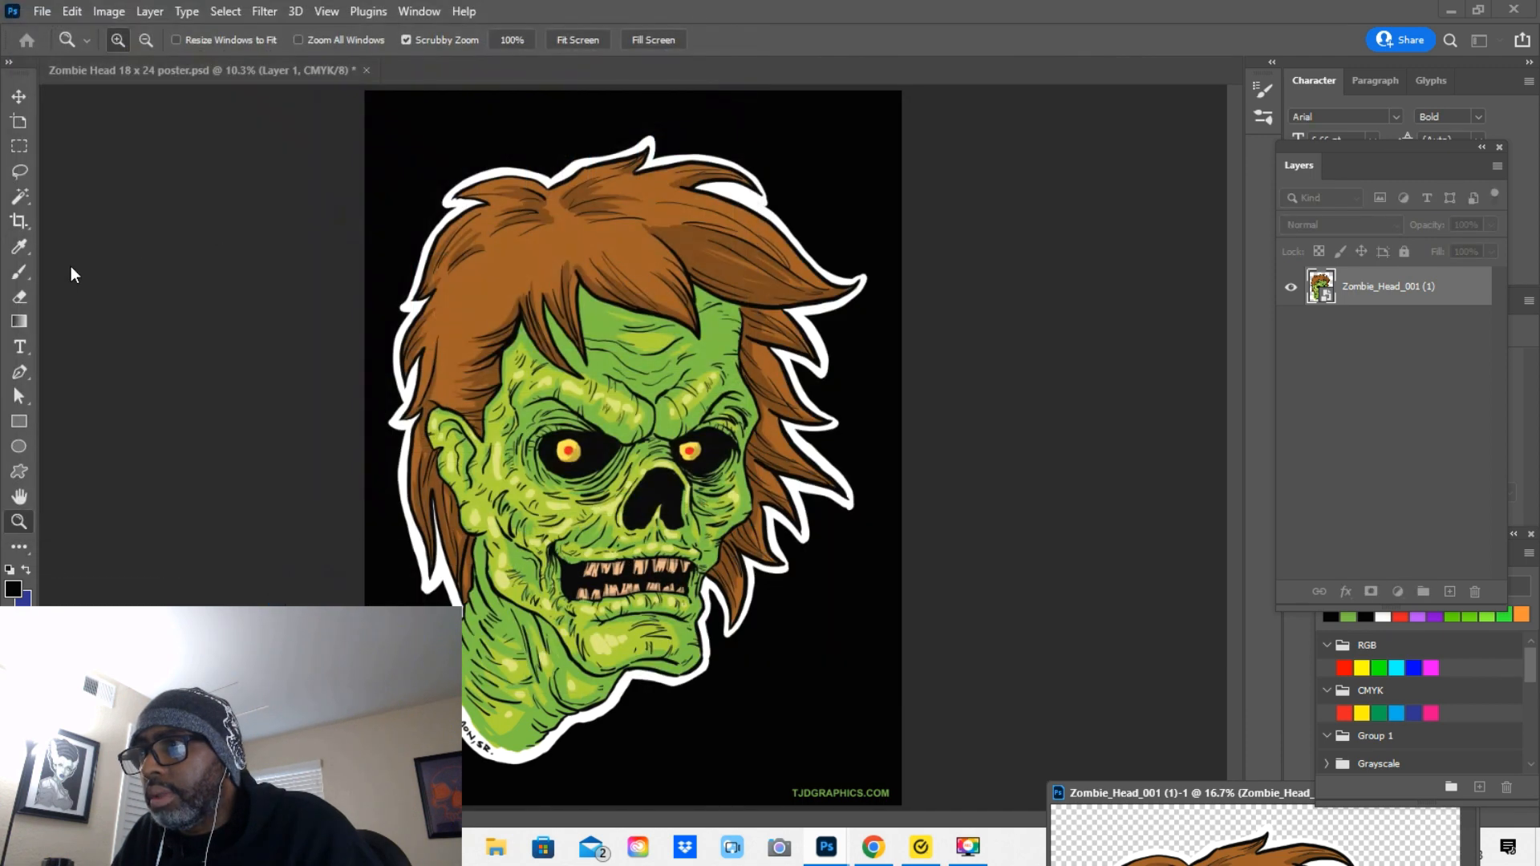
{"action": "left_click", "coordinate": [41, 12]}
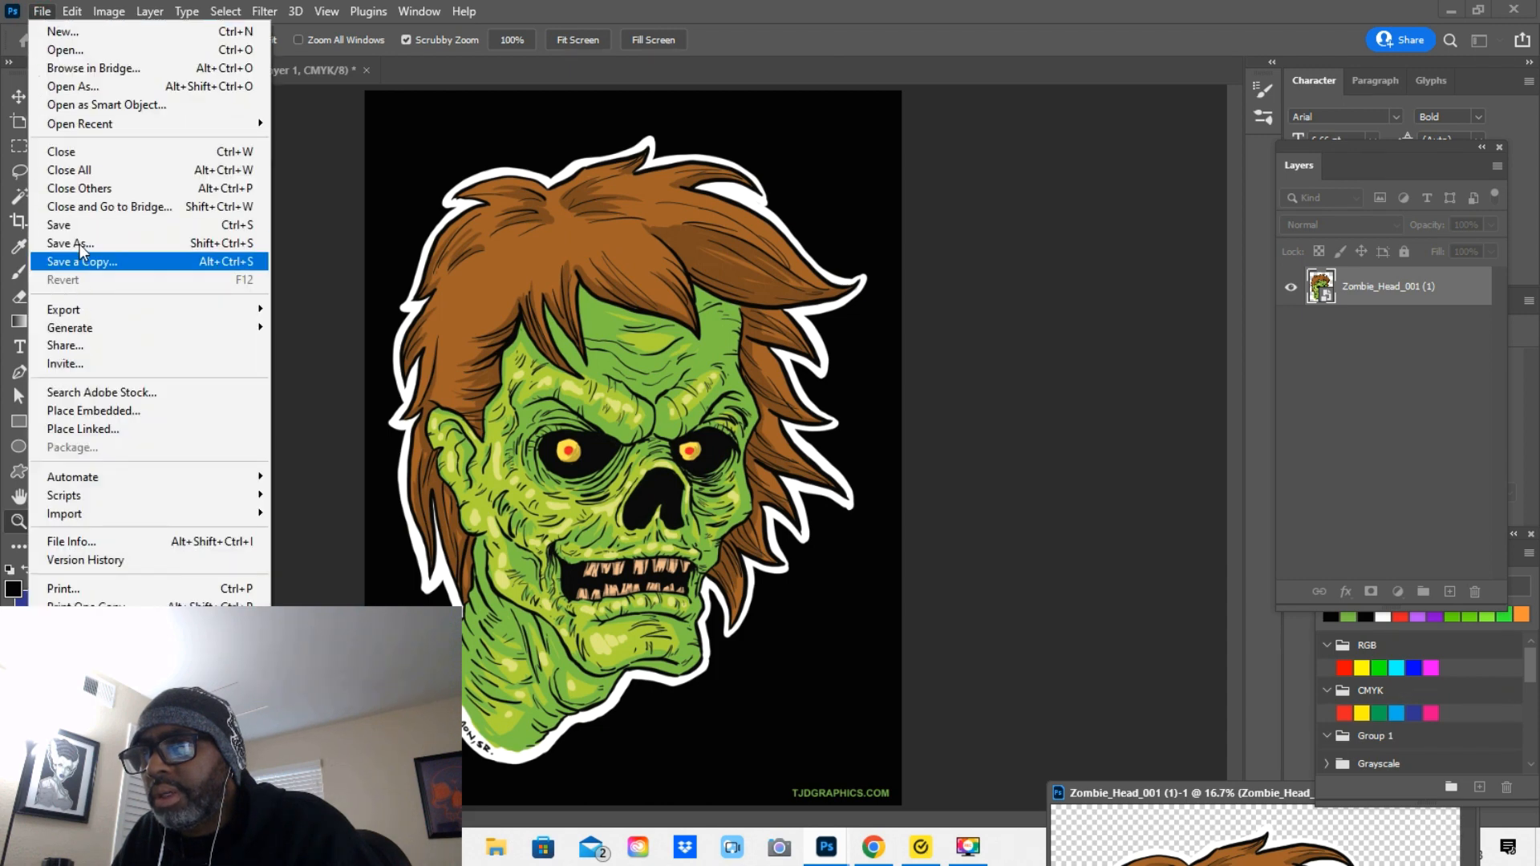
{"action": "left_click", "coordinate": [63, 227]}
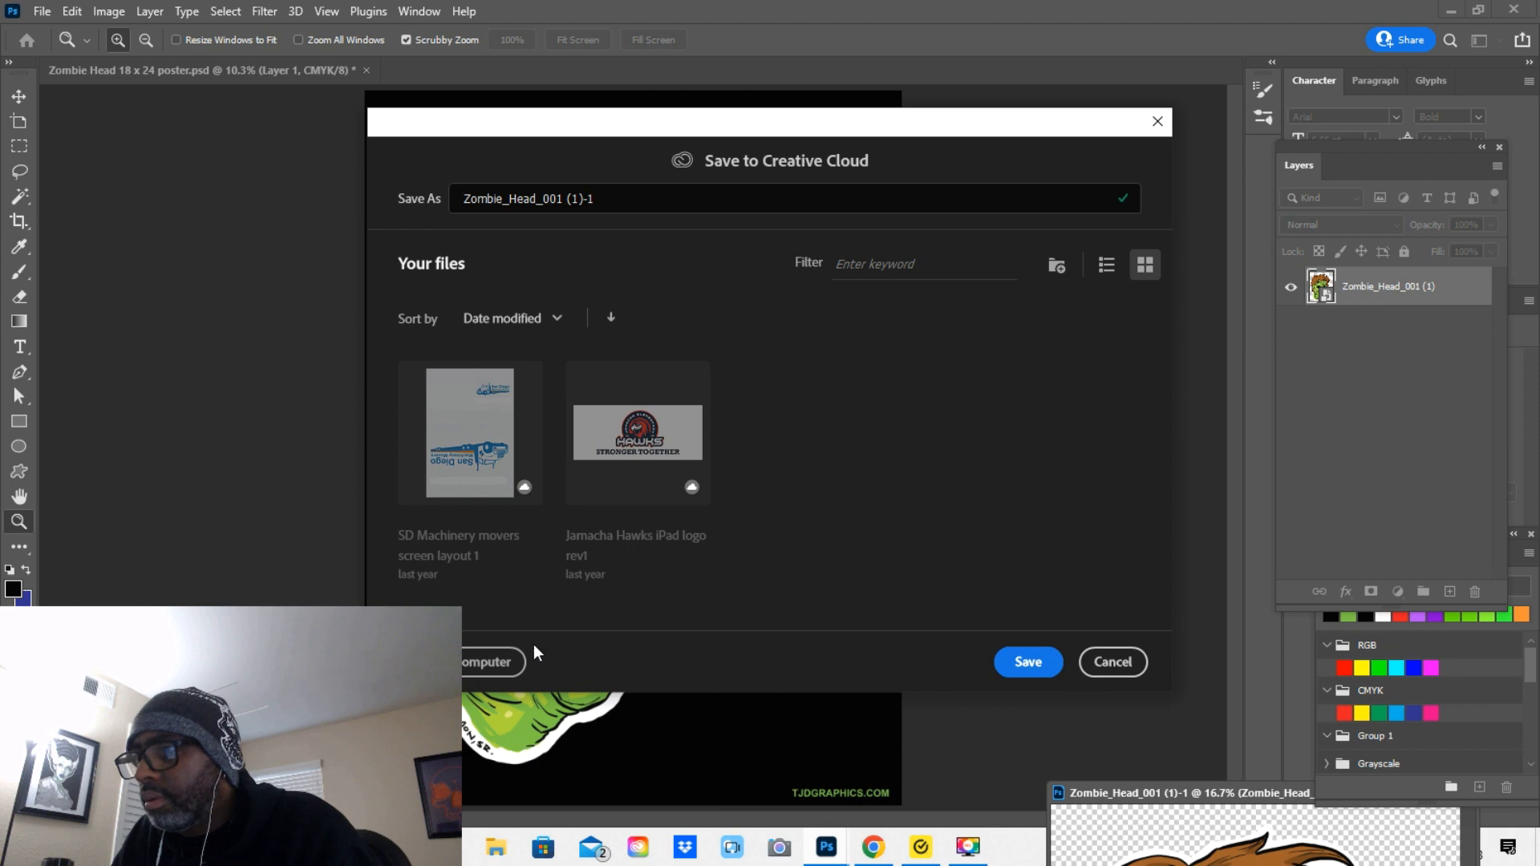
{"action": "left_click", "coordinate": [506, 662]}
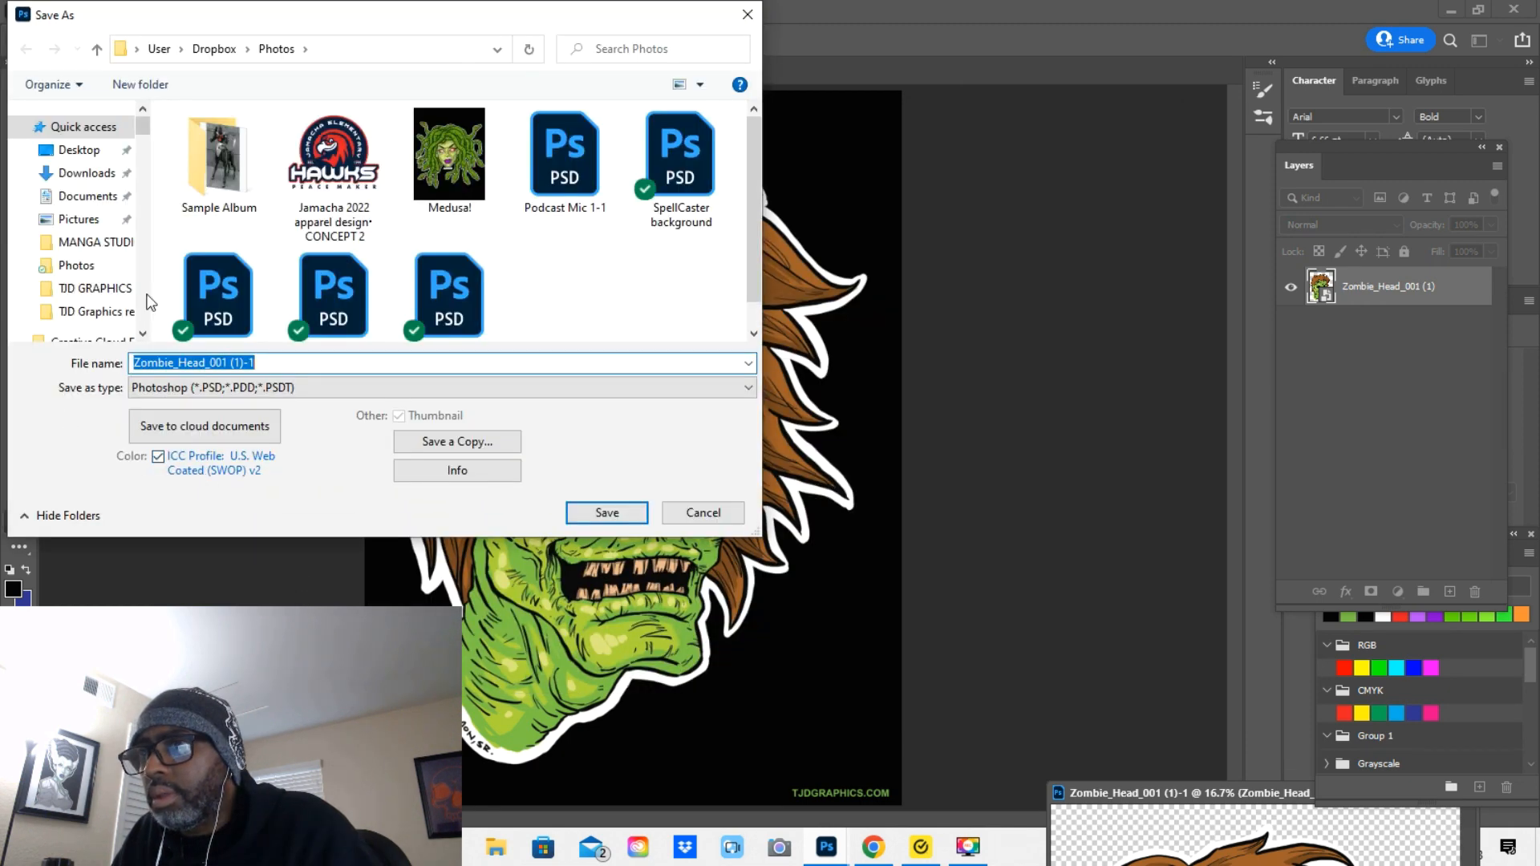
{"action": "scroll", "coordinate": [89, 303], "scroll_direction": "down", "scroll_amount": 15}
{"action": "scroll", "coordinate": [86, 302], "scroll_direction": "down", "scroll_amount": 15}
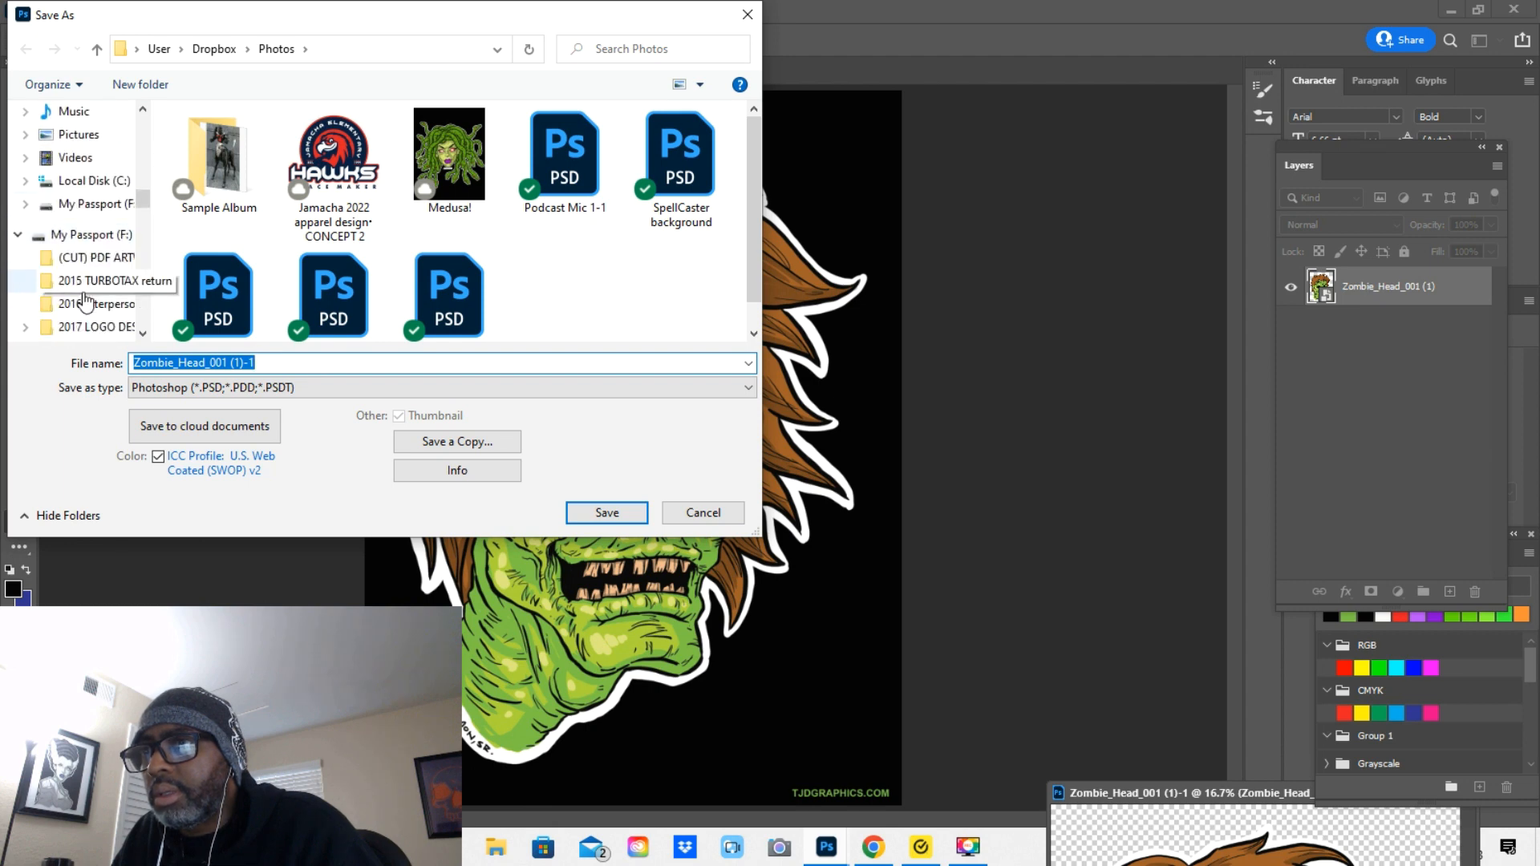
{"action": "left_click", "coordinate": [79, 236]}
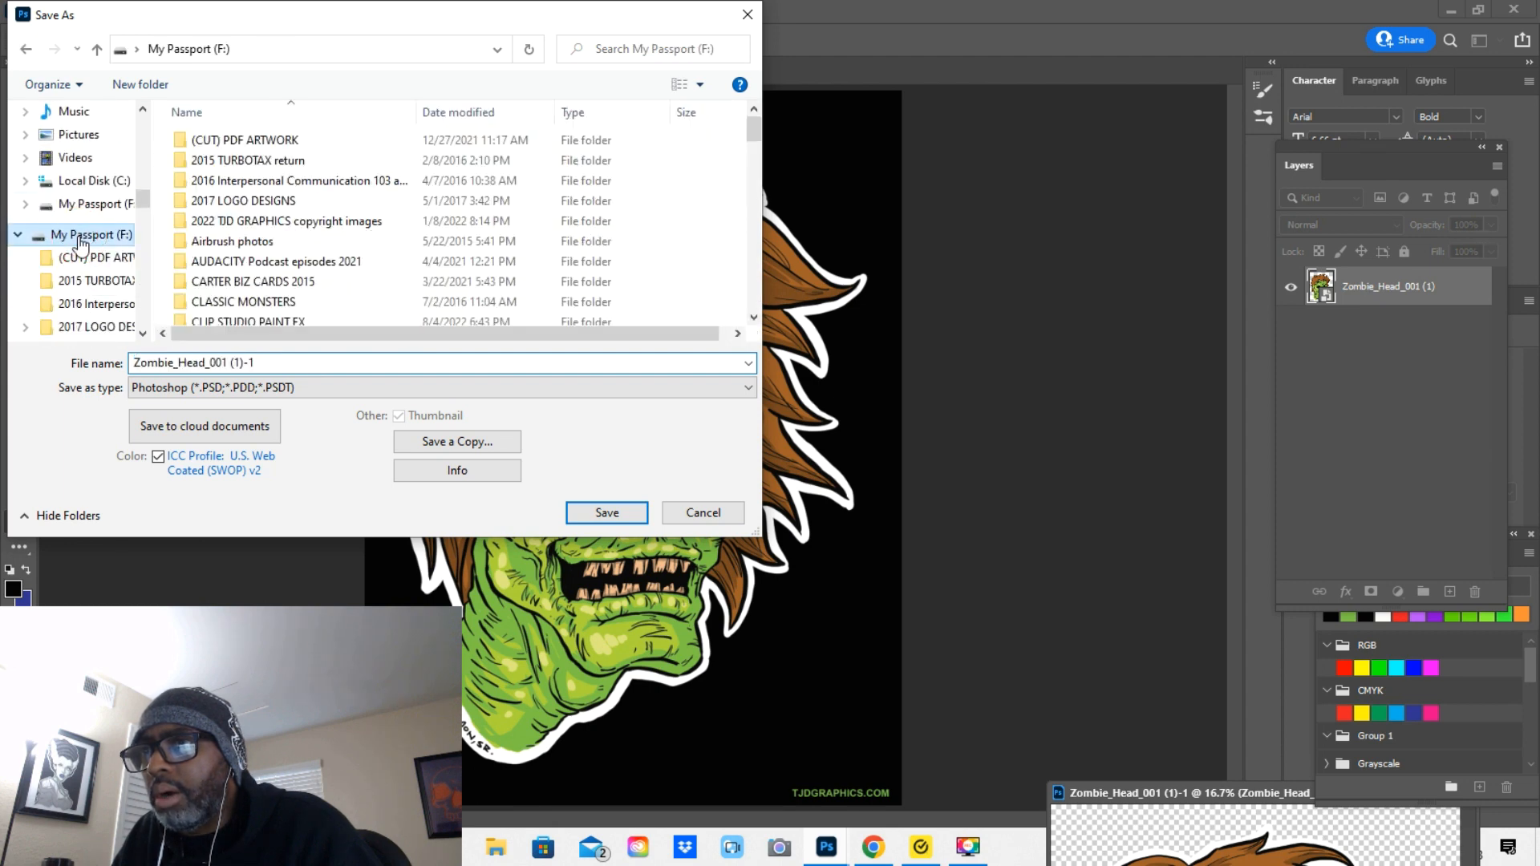
{"action": "scroll", "coordinate": [321, 248], "scroll_direction": "down", "scroll_amount": 12}
{"action": "scroll", "coordinate": [319, 251], "scroll_direction": "down", "scroll_amount": 6}
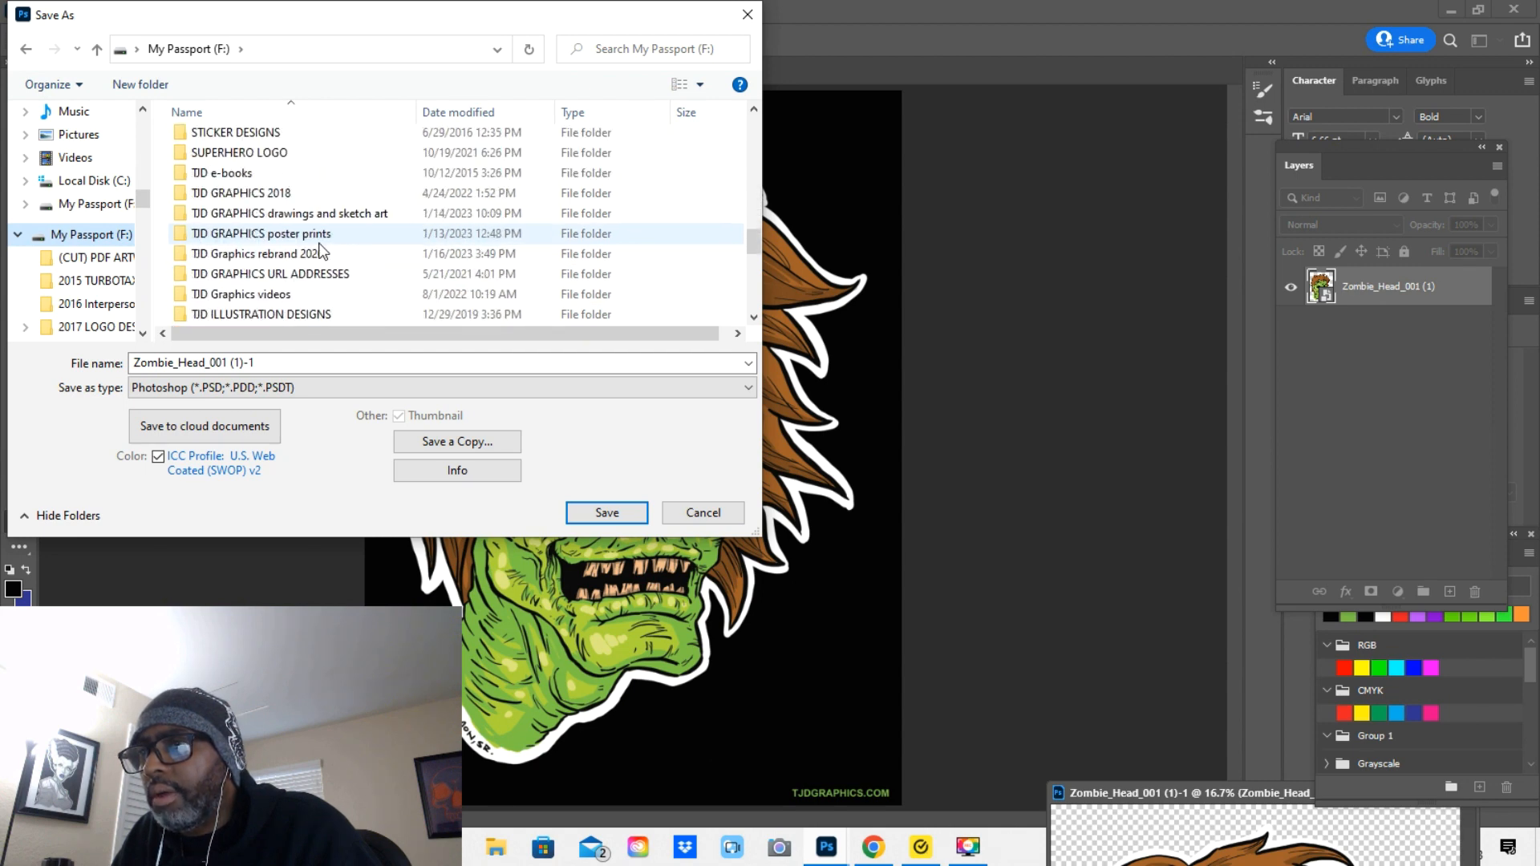
{"action": "scroll", "coordinate": [320, 252], "scroll_direction": "down", "scroll_amount": 4}
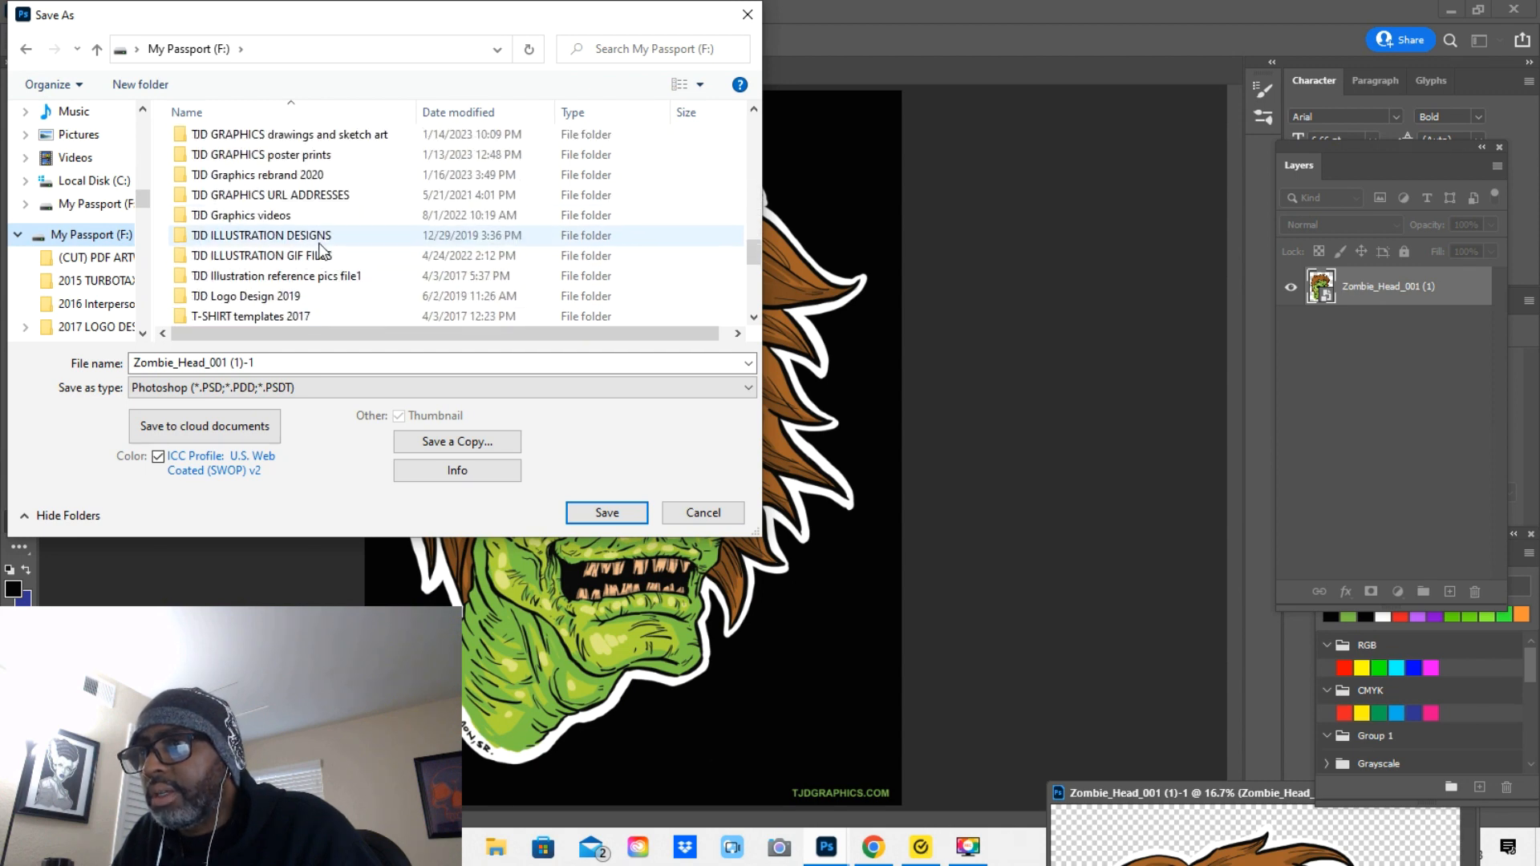
{"action": "double_click", "coordinate": [282, 176]}
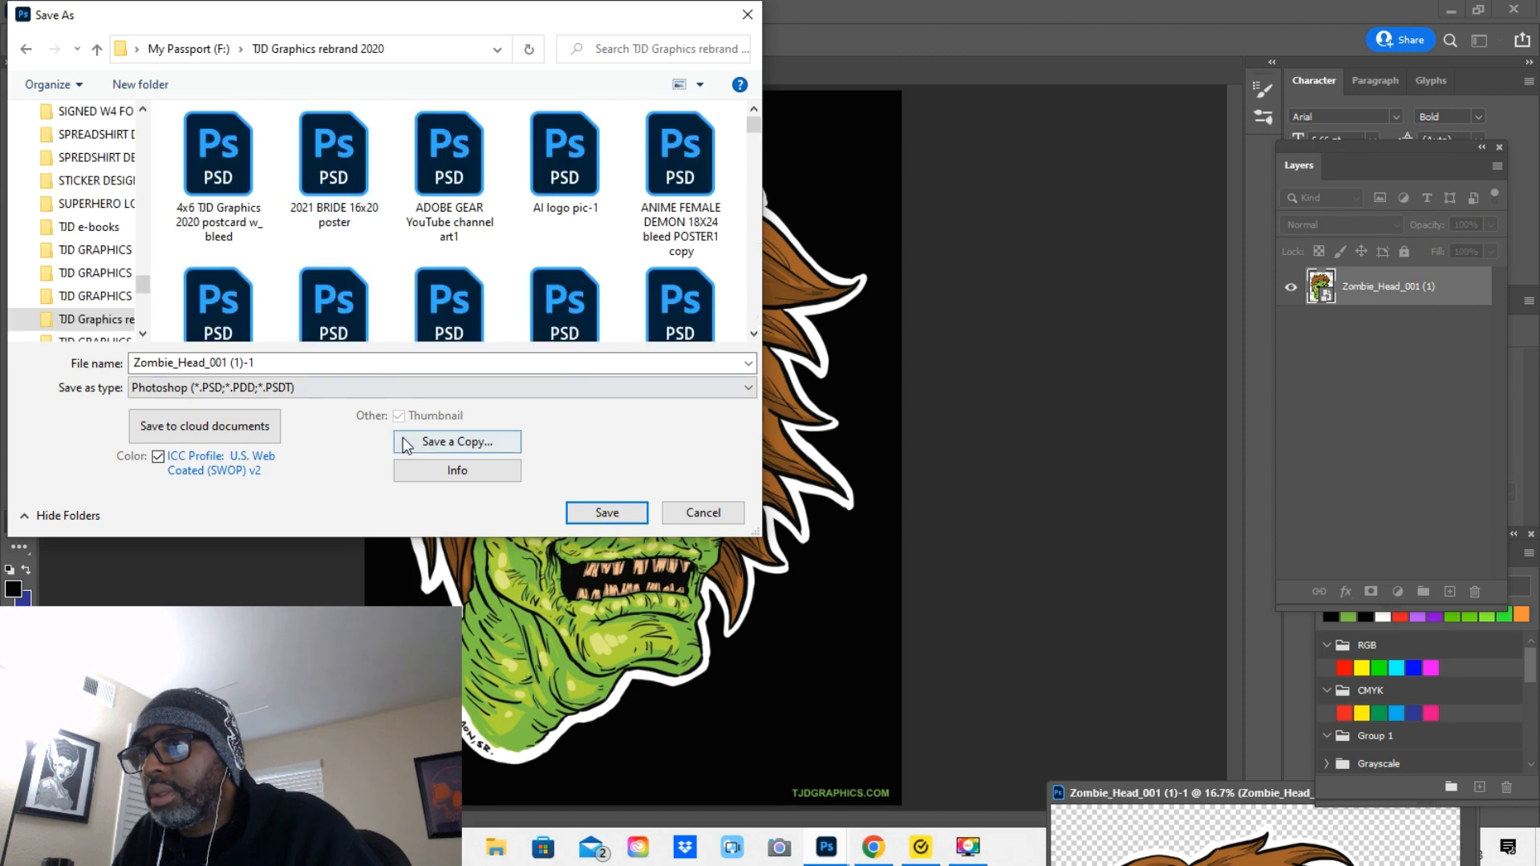
{"action": "left_click", "coordinate": [247, 365]}
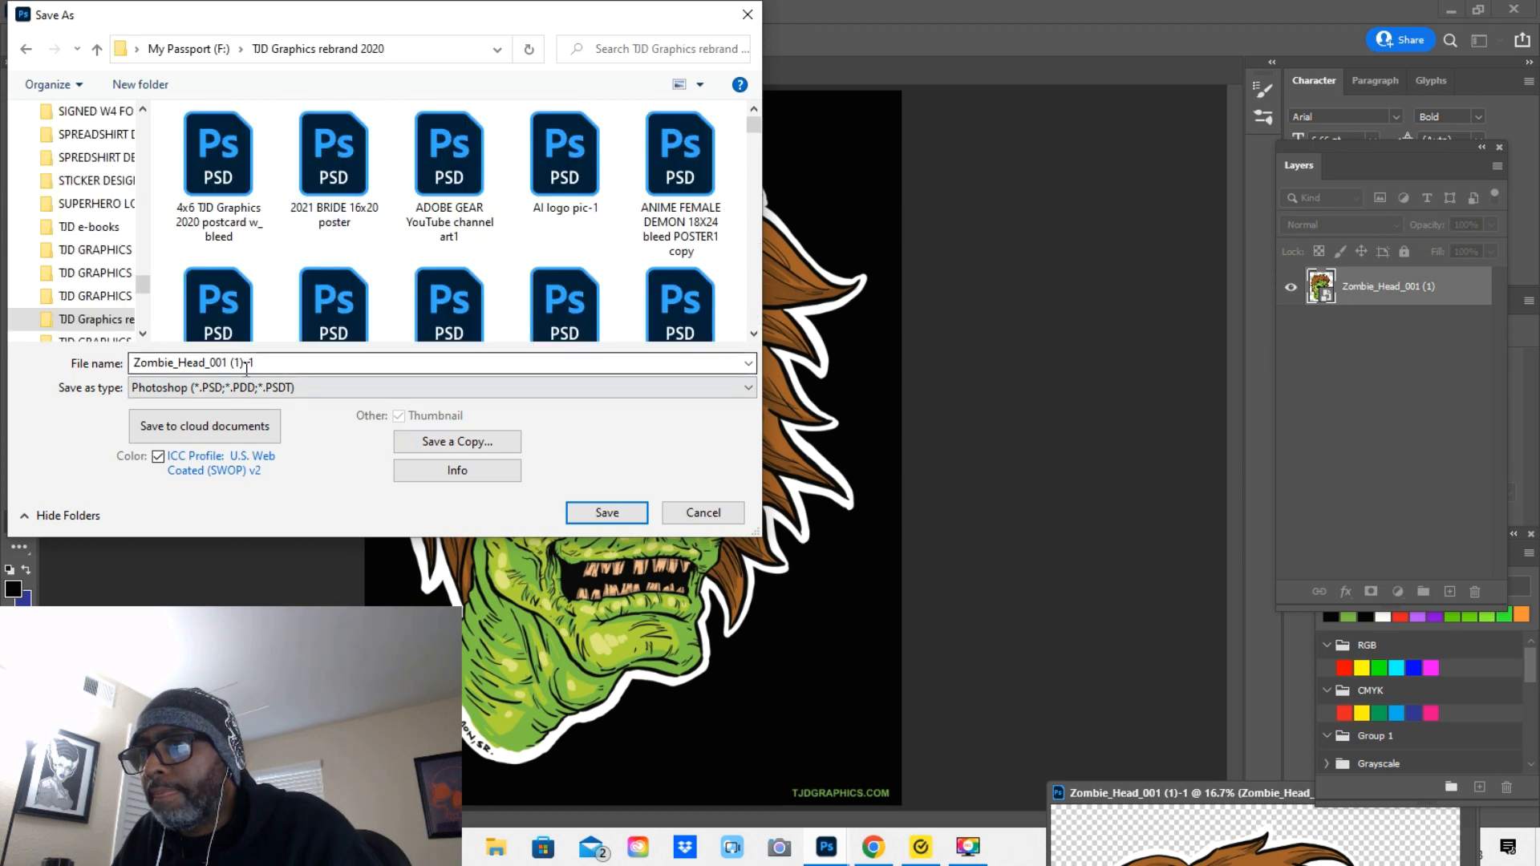
{"action": "left_click", "coordinate": [746, 14]}
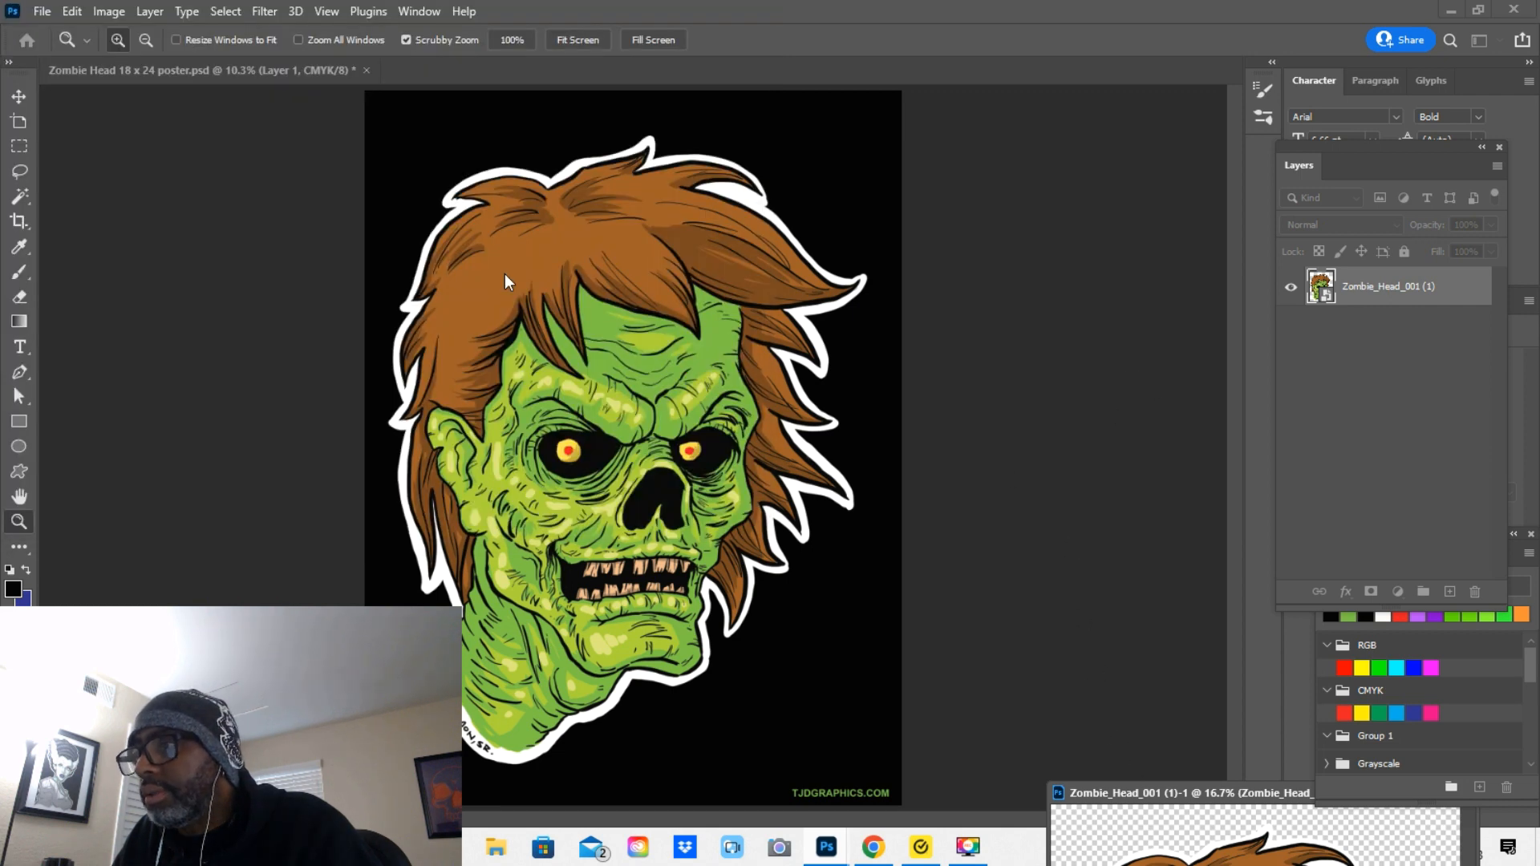
{"action": "left_click_drag", "start_coordinate": [1152, 789], "coordinate": [1139, 732]}
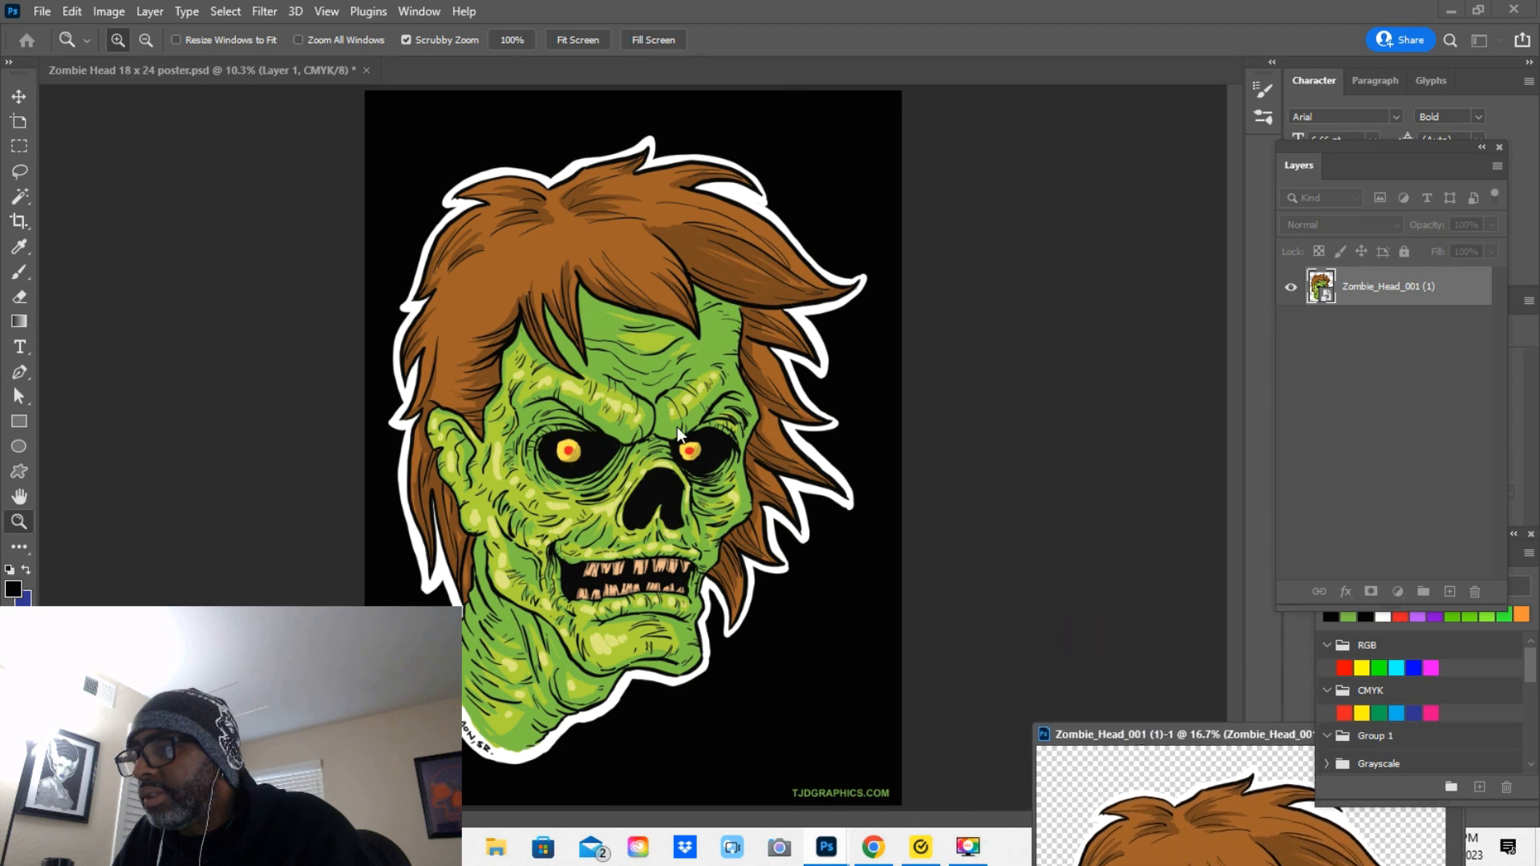
Save the Zombie Head 18 x 24 poster document with Maximize Compatibility enabled and deselect its layers
{"action": "left_click", "coordinate": [141, 74]}
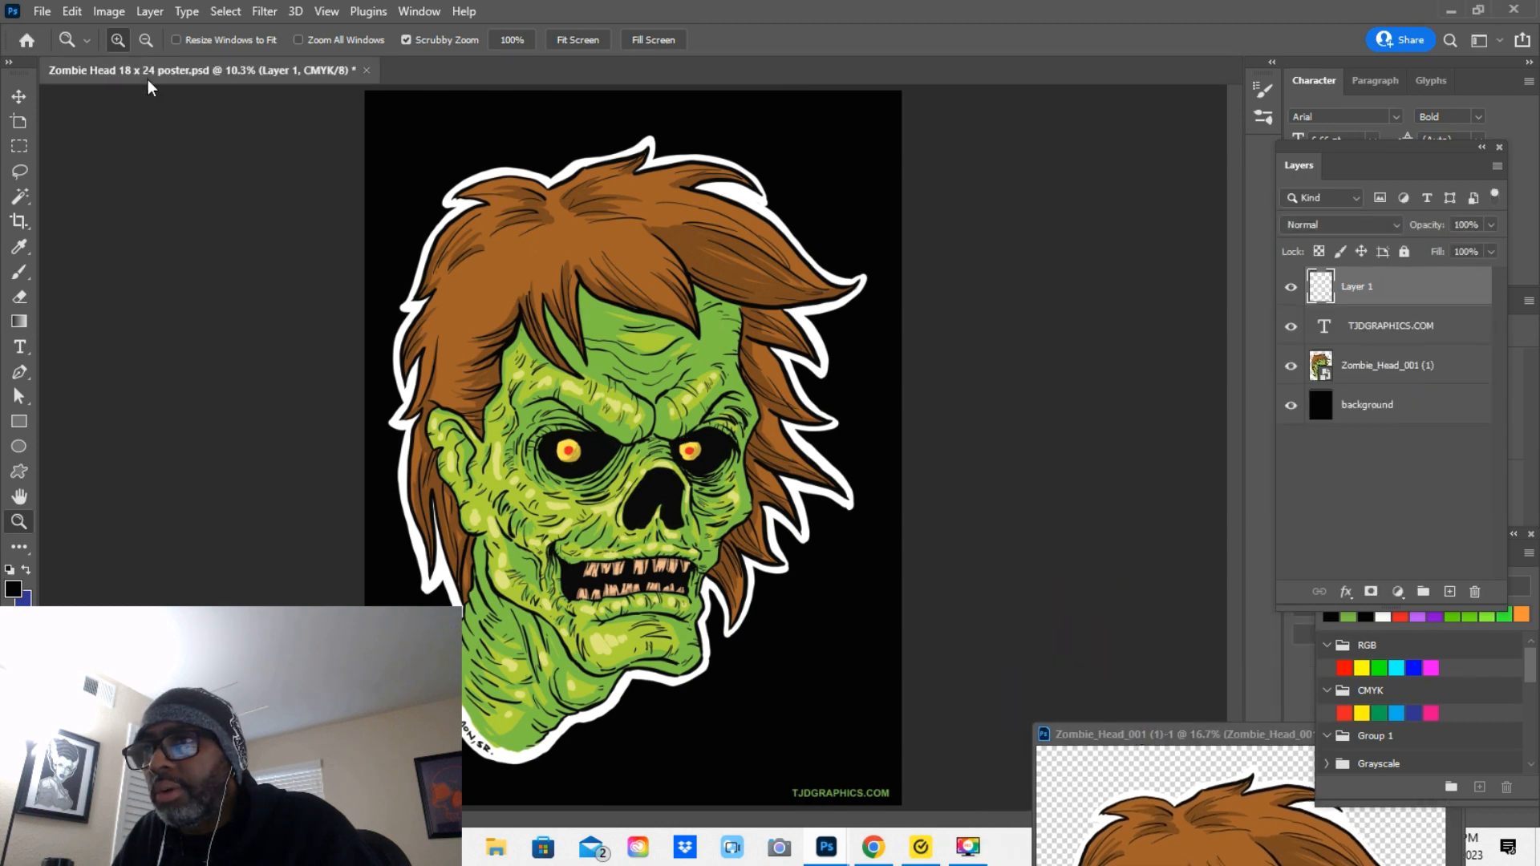
{"action": "left_click", "coordinate": [45, 12]}
{"action": "left_click", "coordinate": [78, 232]}
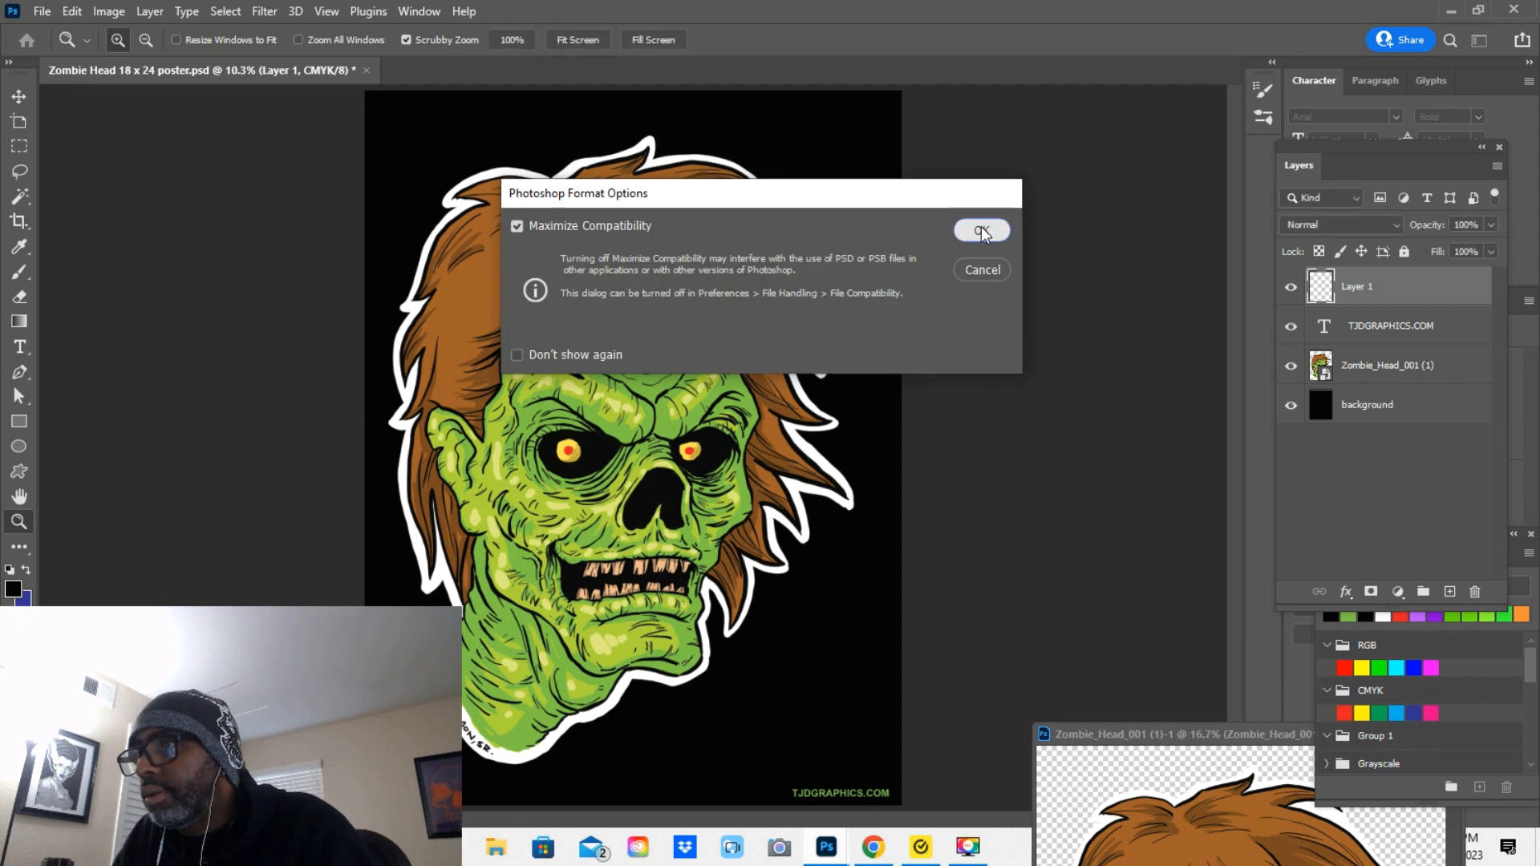
{"action": "left_click", "coordinate": [982, 231]}
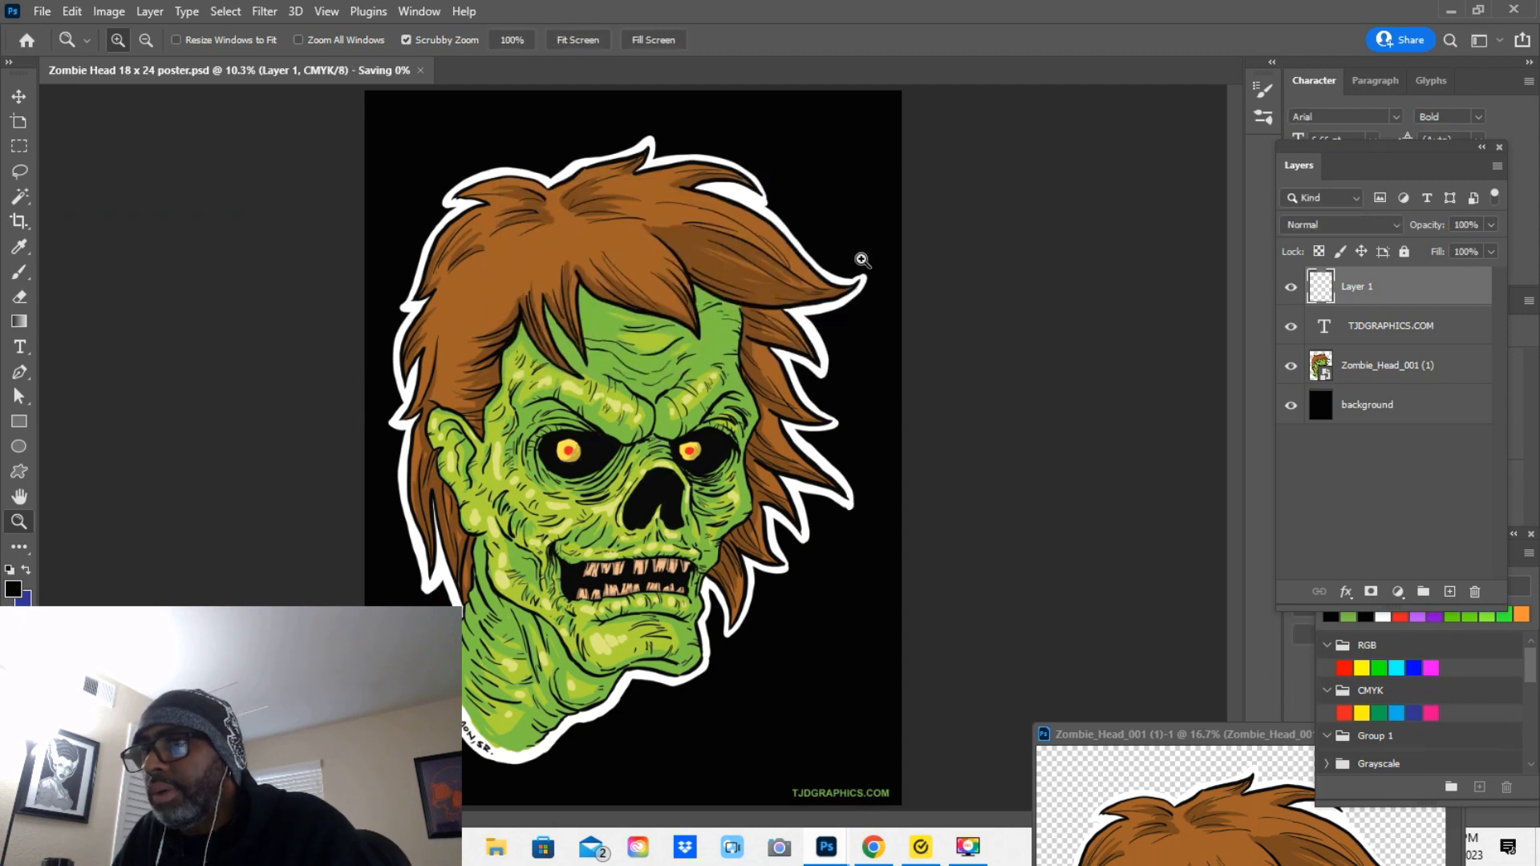
{"action": "left_click", "coordinate": [18, 96]}
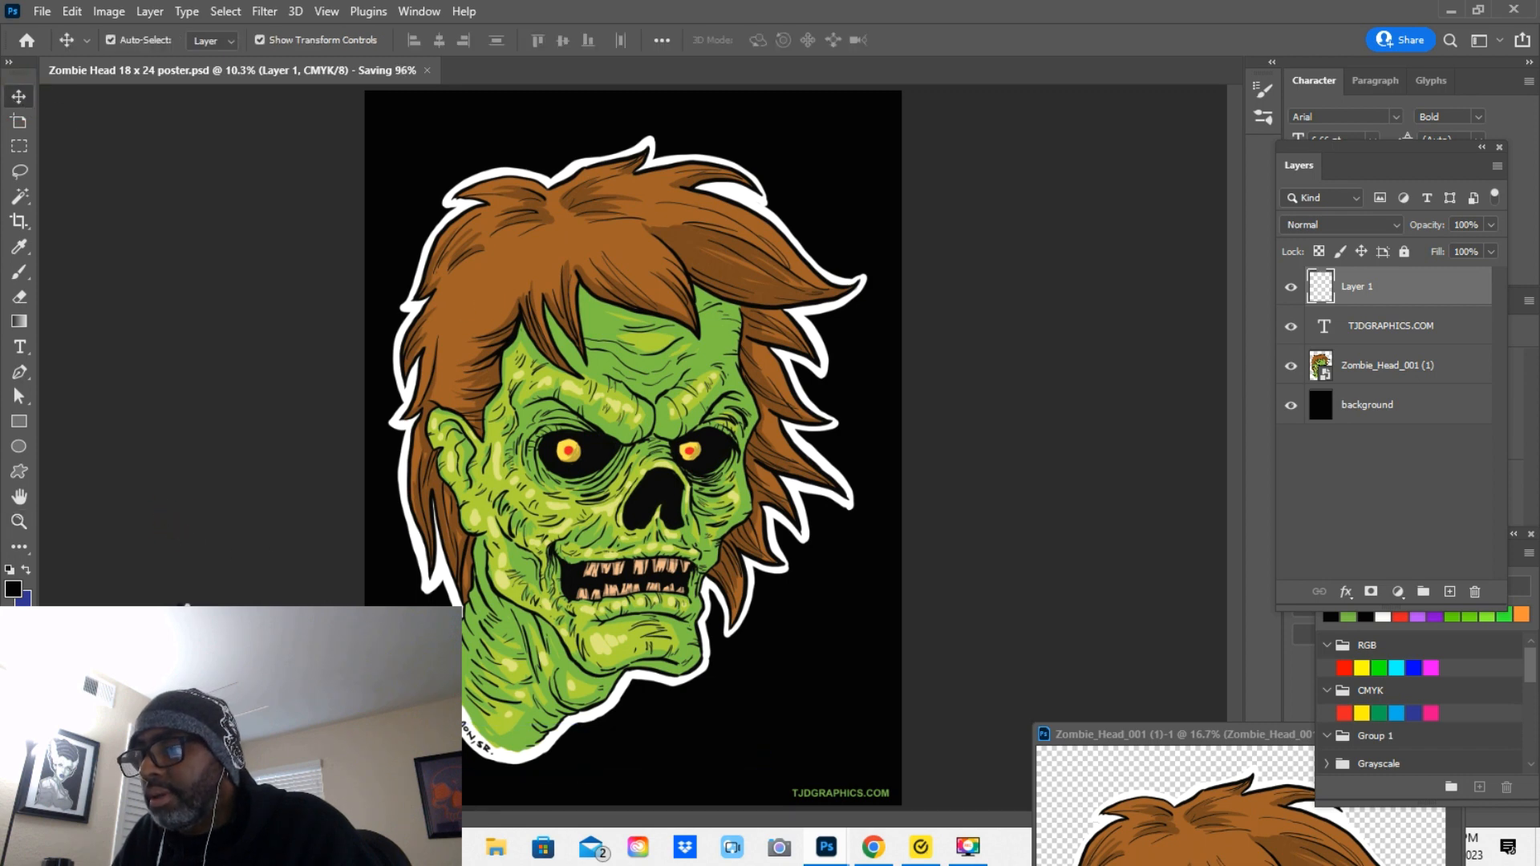
{"action": "left_click", "coordinate": [184, 605]}
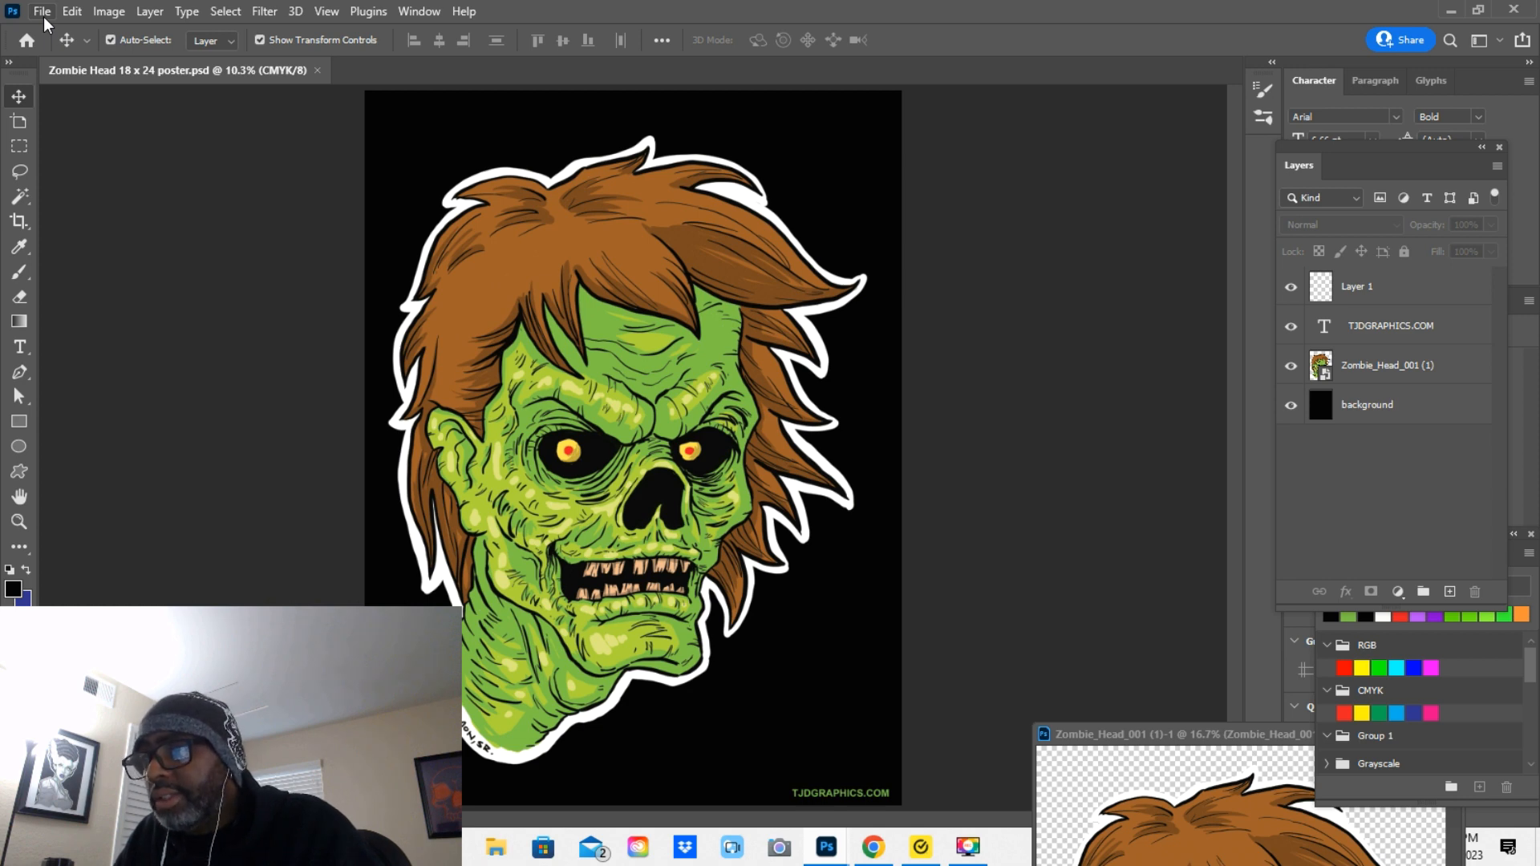
Resize the poster image to 18.25 inches wide by 24.25 inches high and recheck its dimensions
{"action": "left_click", "coordinate": [97, 18]}
{"action": "left_click", "coordinate": [136, 155]}
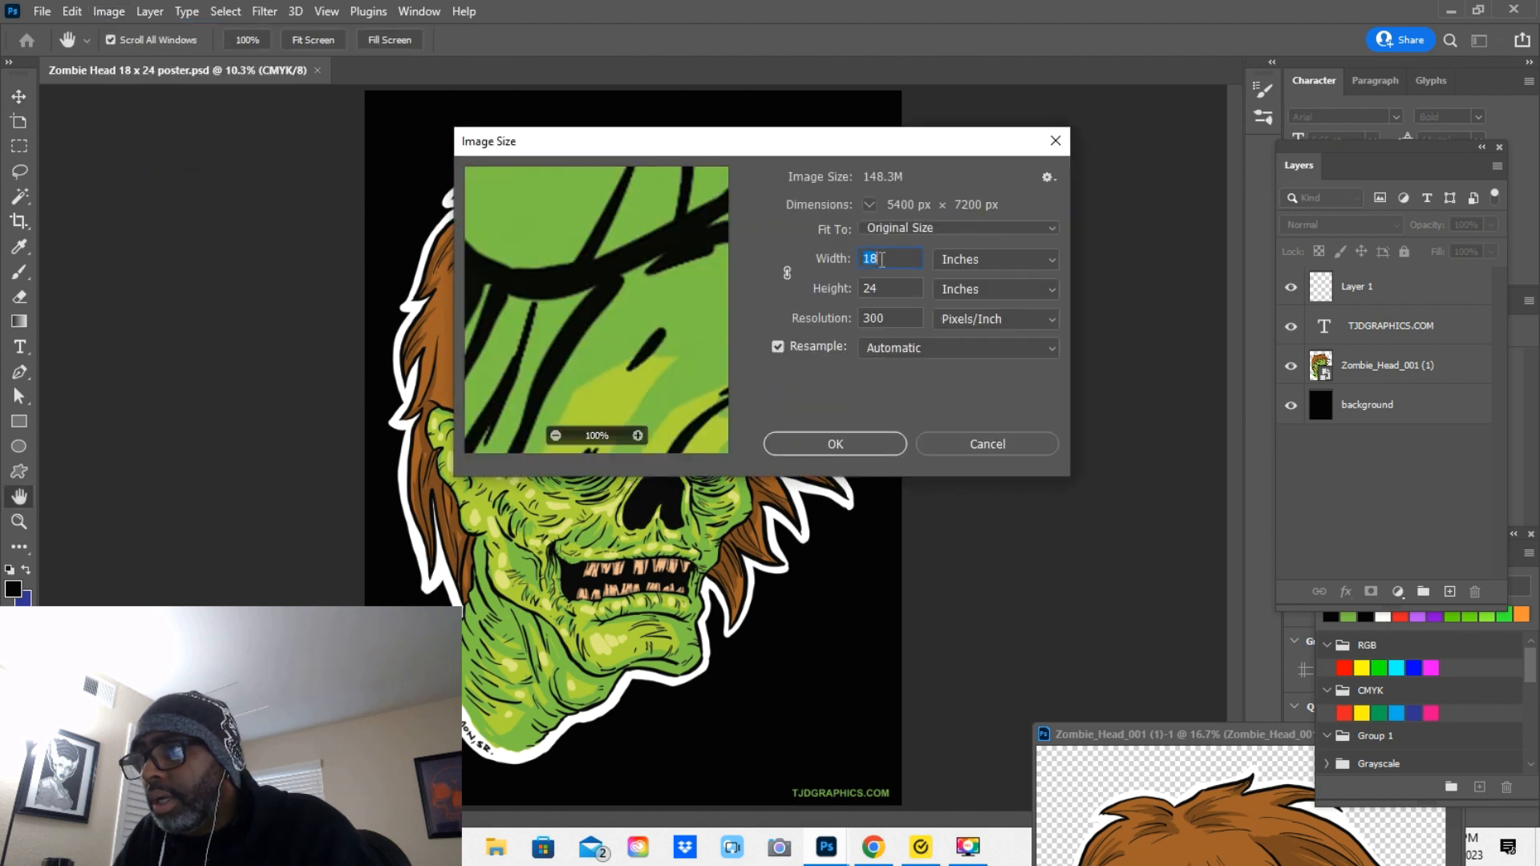
{"action": "left_click", "coordinate": [886, 261]}
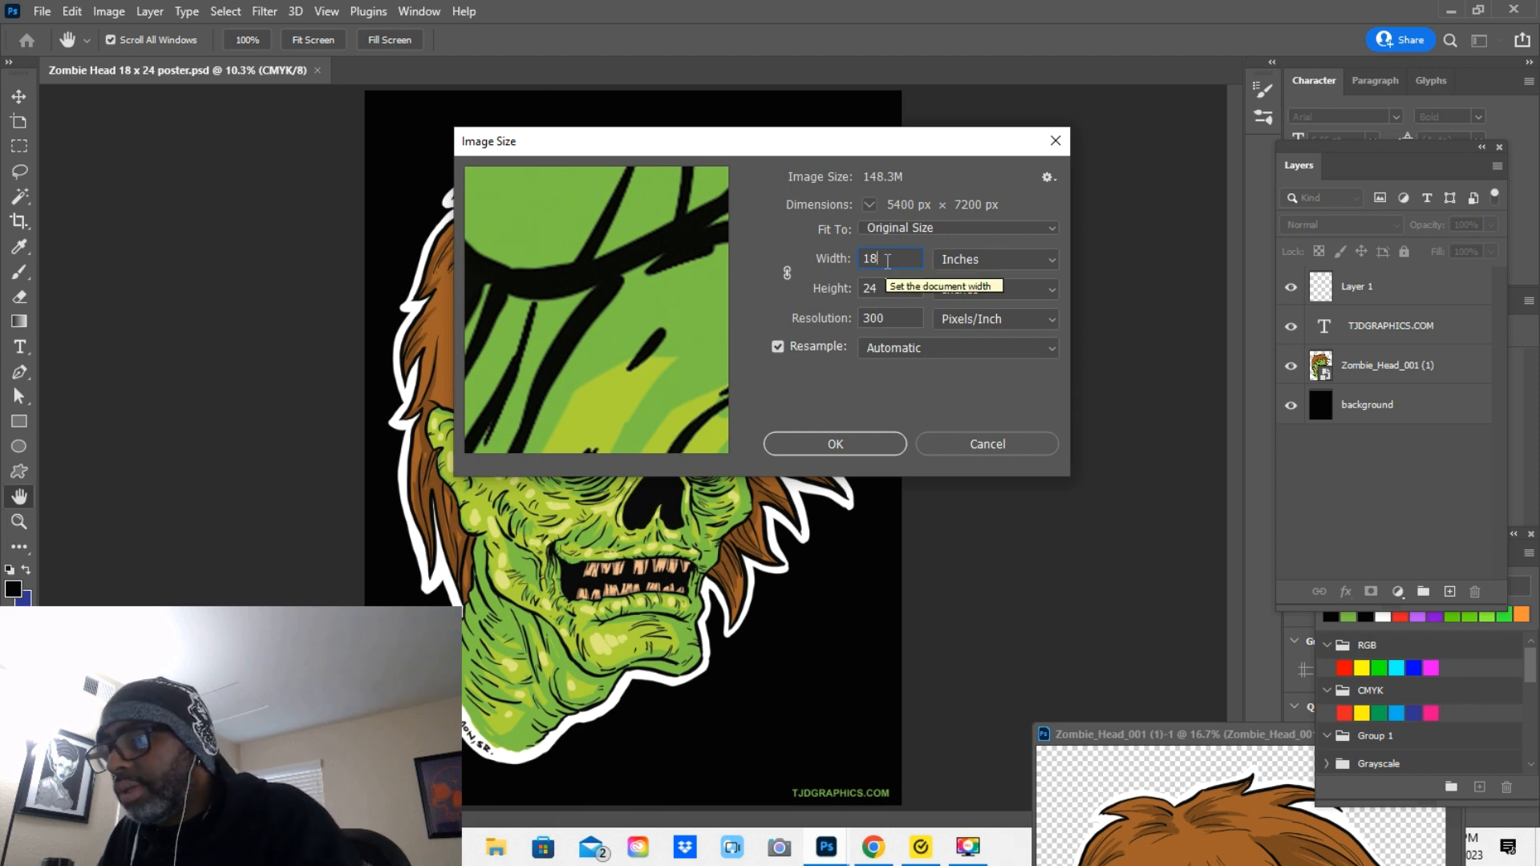
{"action": "key", "text": "BackSpace"}
{"action": "type", "text": "3"}
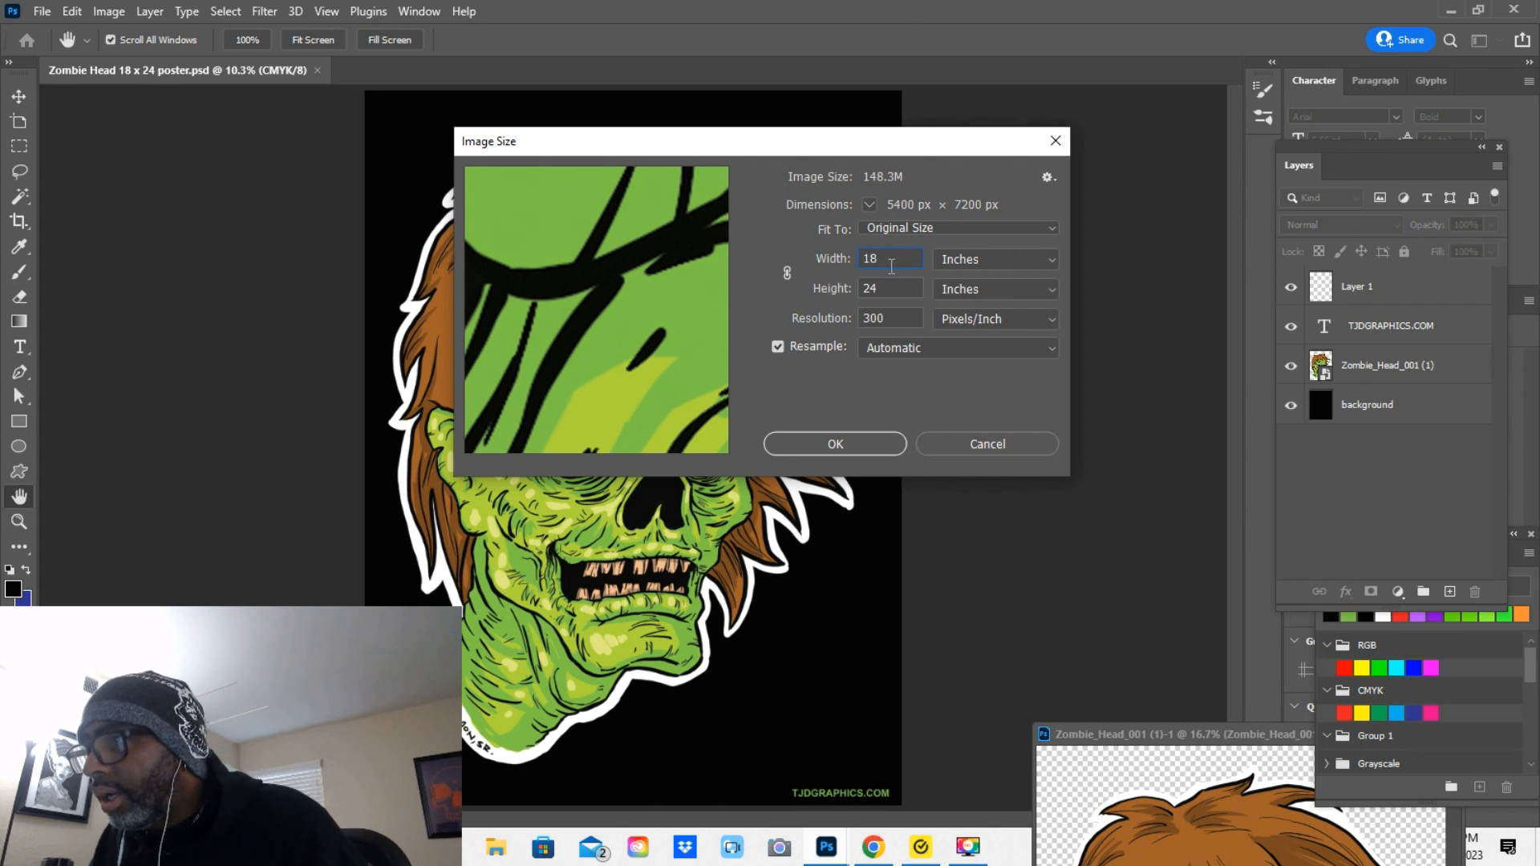
{"action": "type", "text": "."}
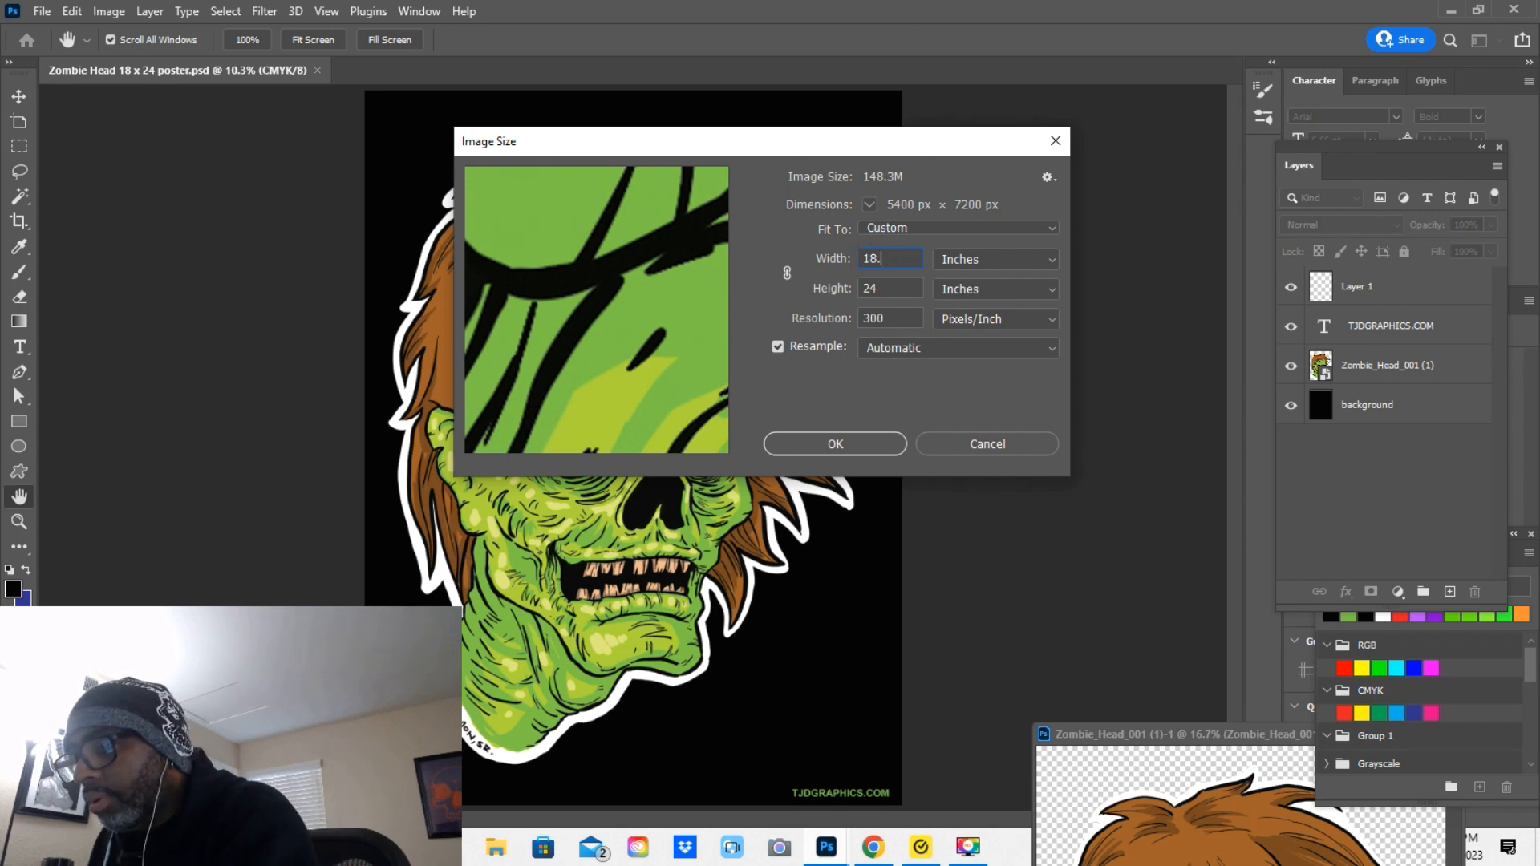
{"action": "type", "text": "2"}
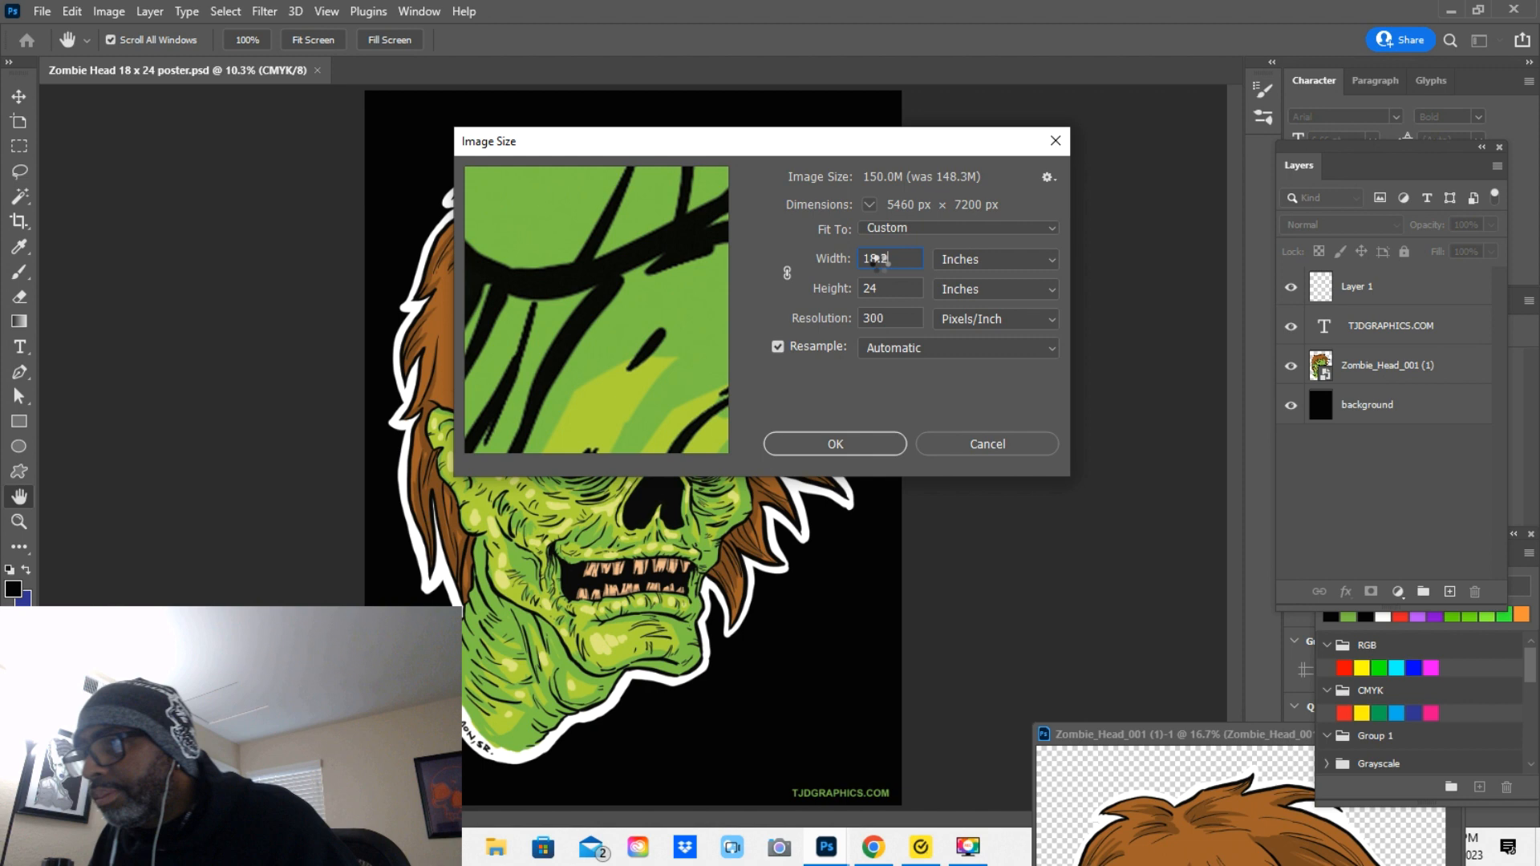
{"action": "type", "text": "5"}
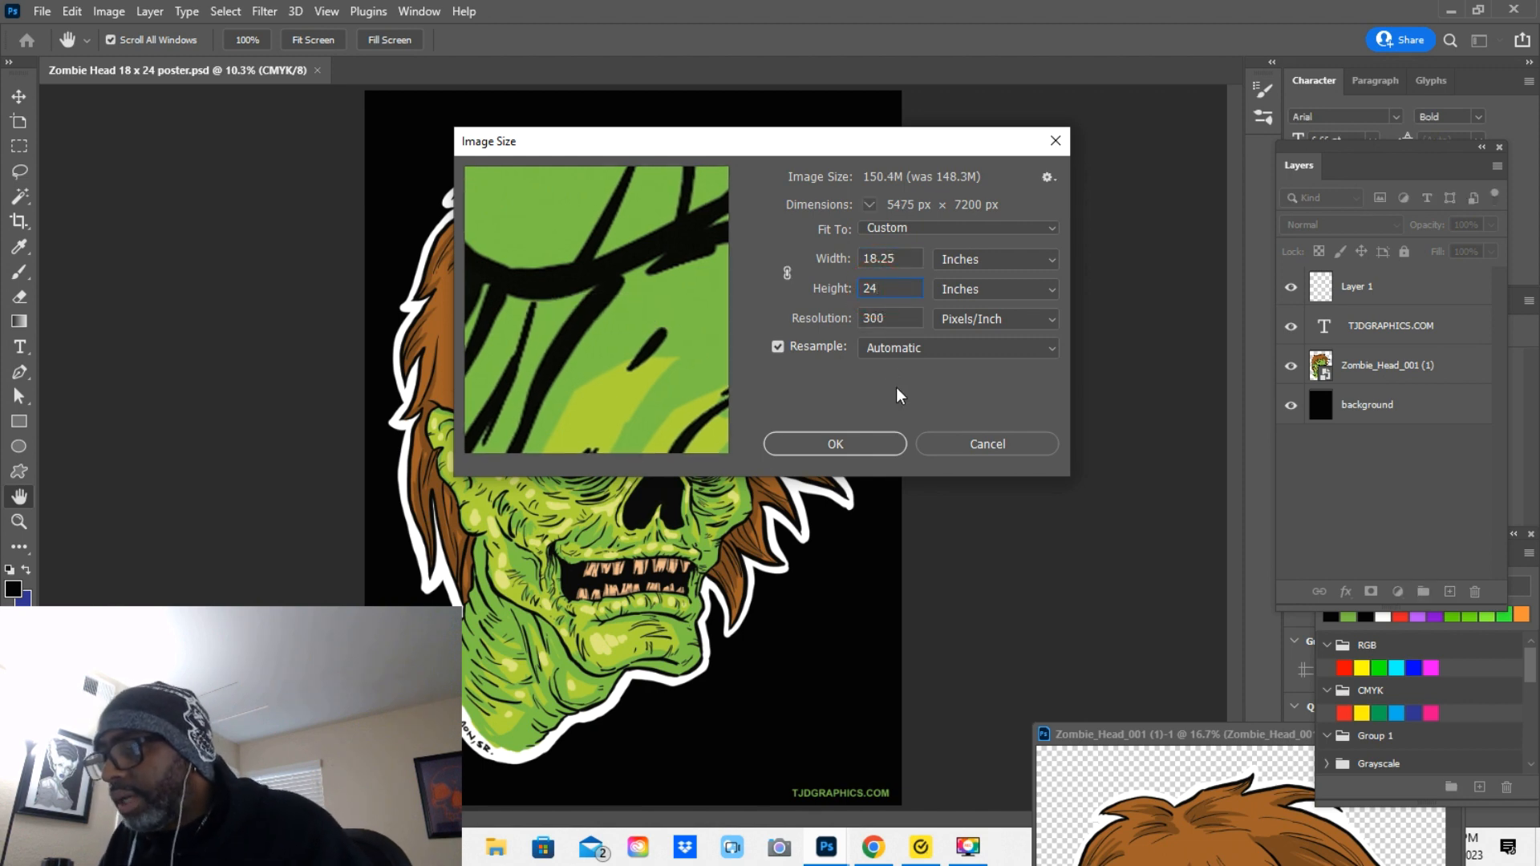
{"action": "type", "text": ".25"}
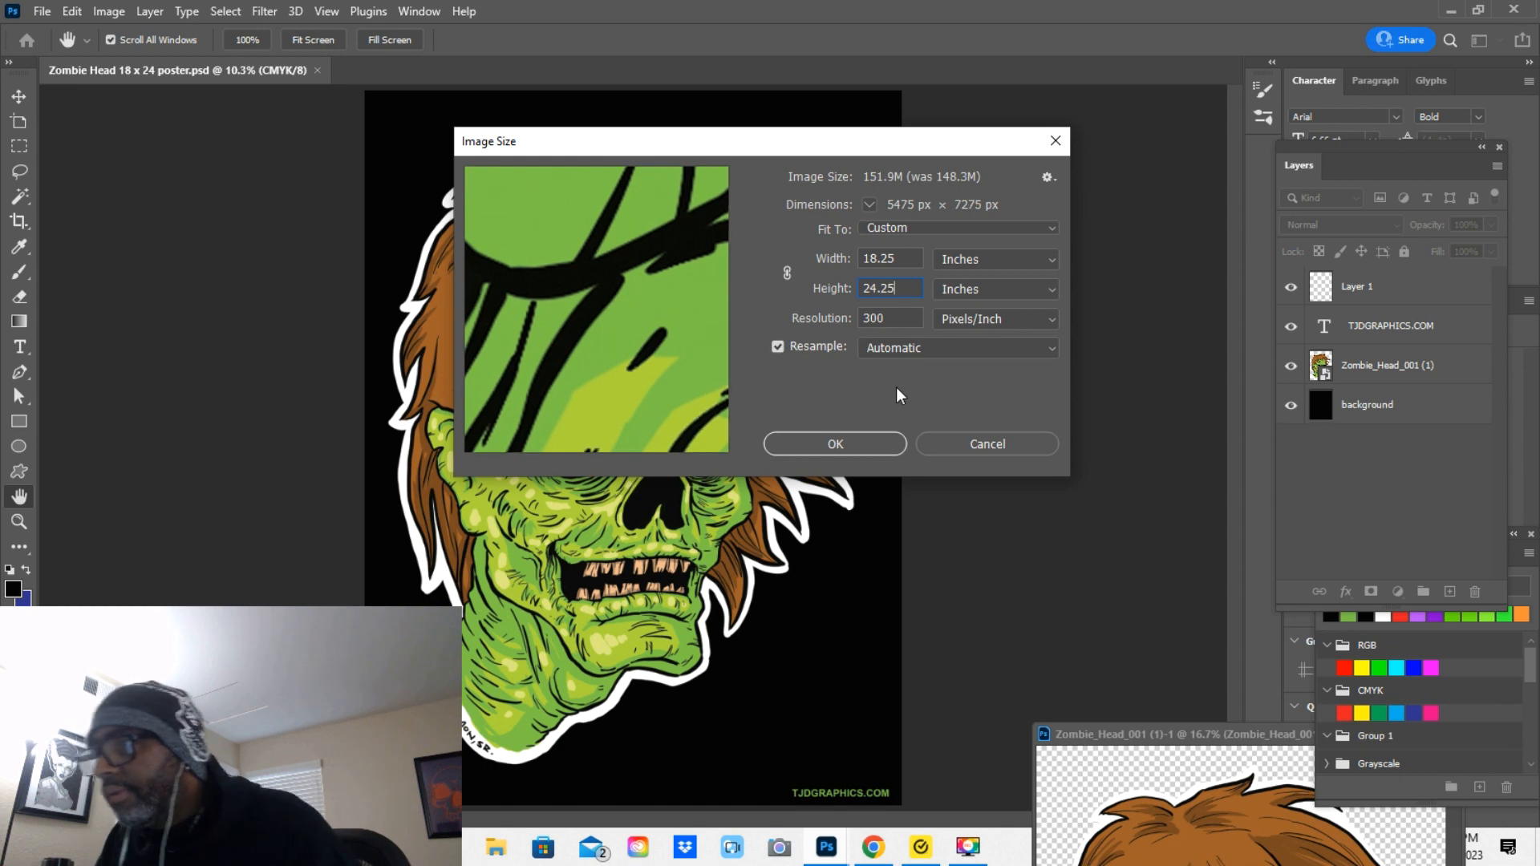
{"action": "left_click", "coordinate": [834, 444]}
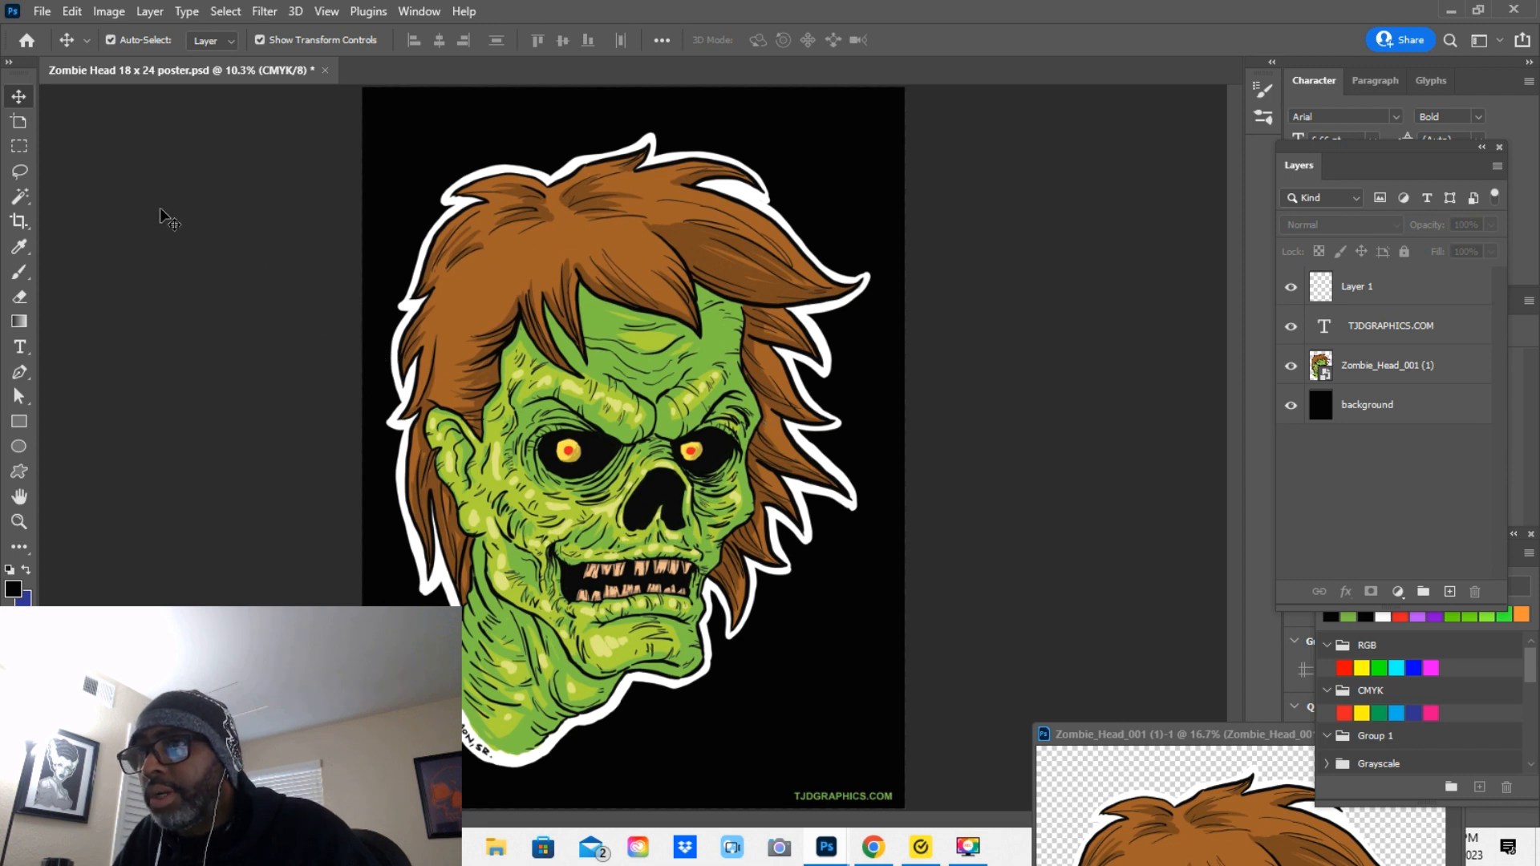
{"action": "left_click", "coordinate": [108, 11]}
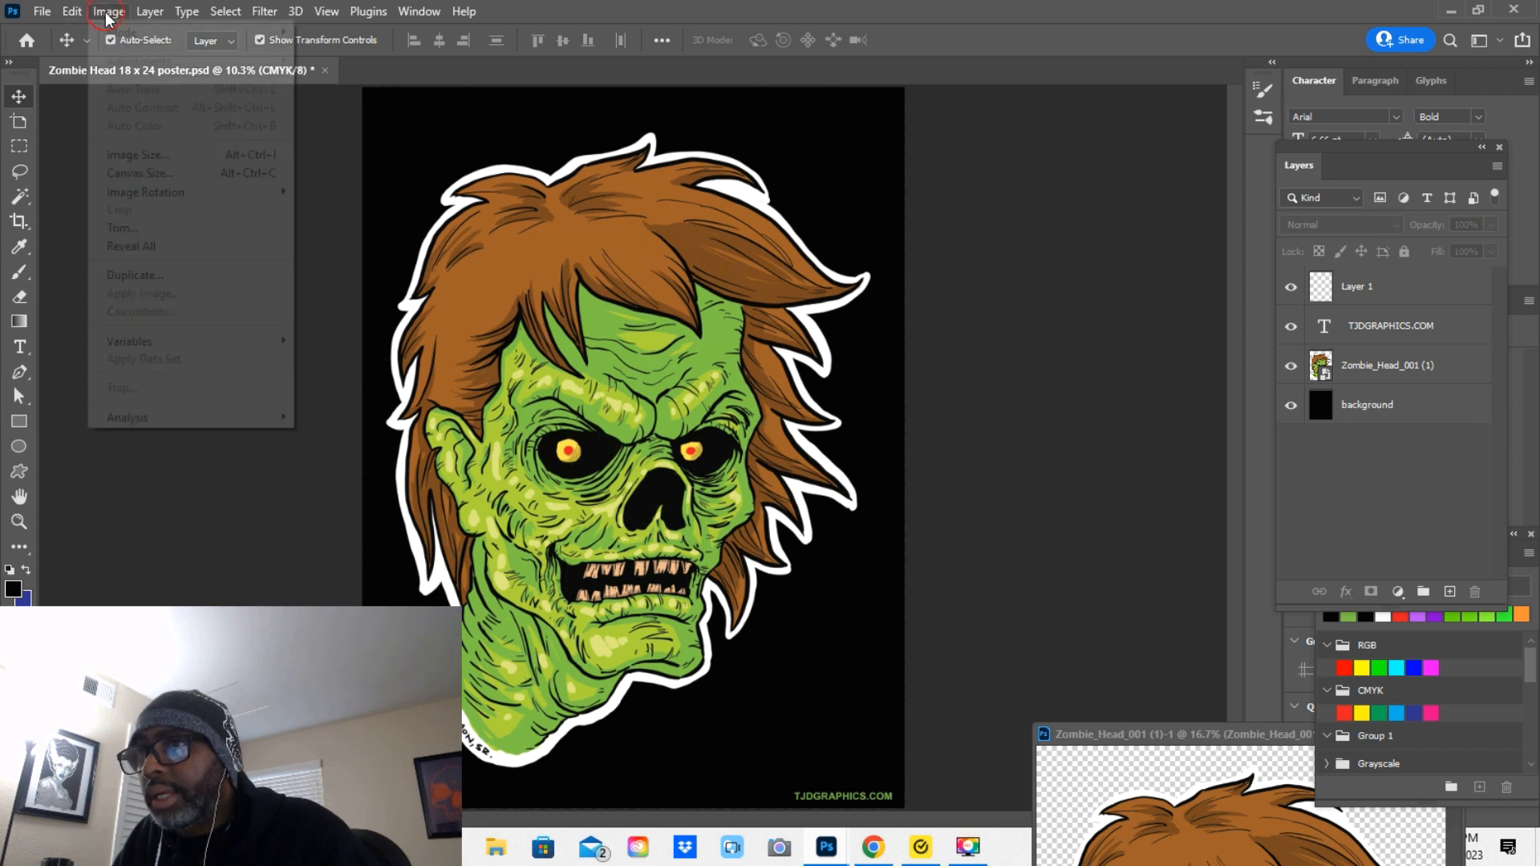
{"action": "left_click", "coordinate": [128, 155]}
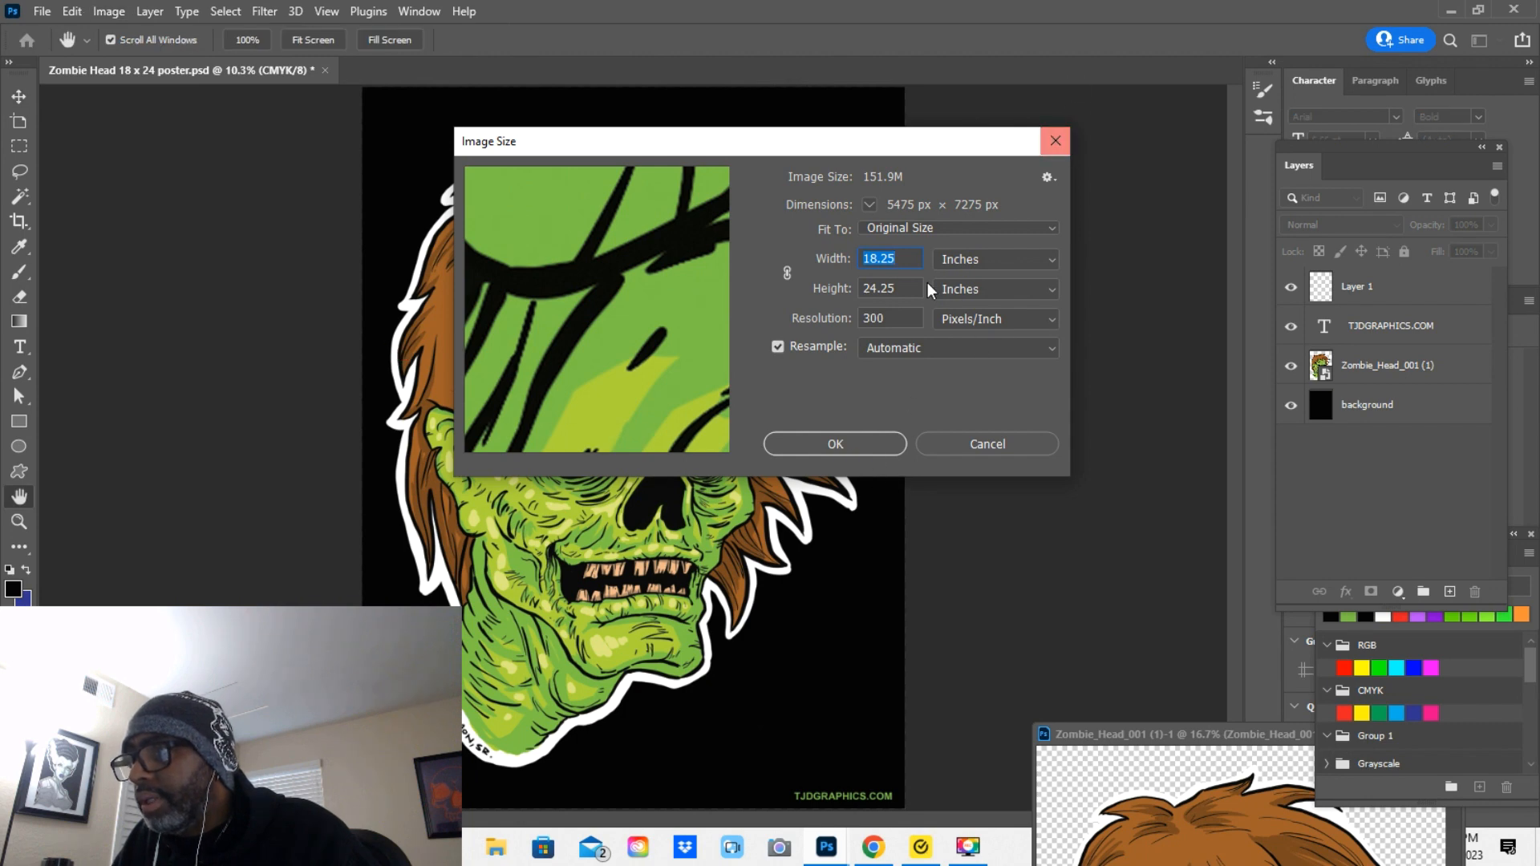
{"action": "left_click", "coordinate": [1054, 143]}
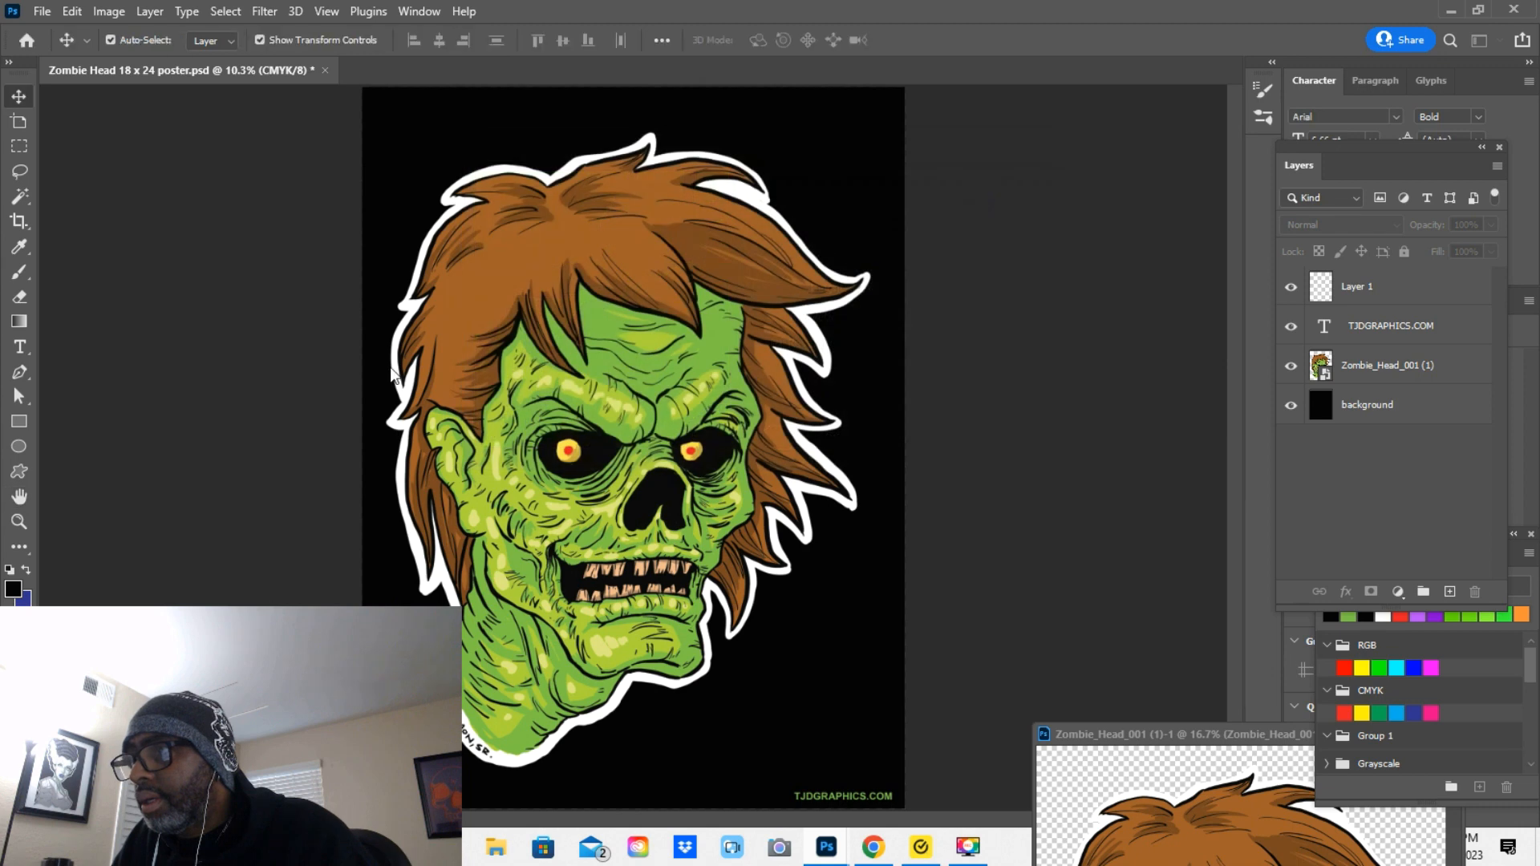
Save the poster in Photoshop PDF format under the file name "Zombie Head 18 x 24 poster with bleed" in the TJD Graphics rebrand 2020 folder
{"action": "left_click", "coordinate": [37, 12]}
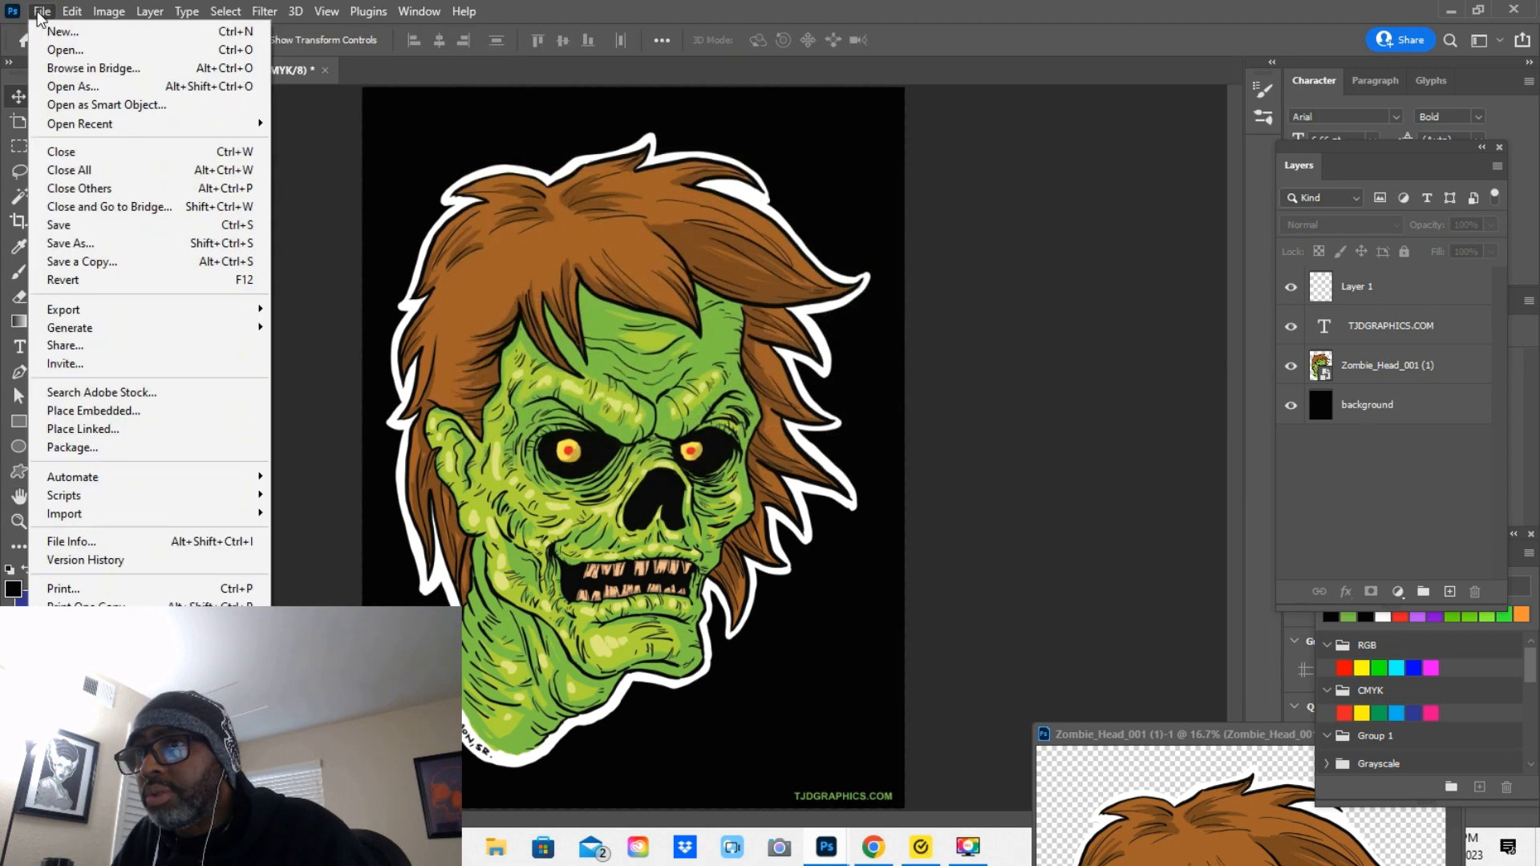
{"action": "left_click", "coordinate": [80, 244]}
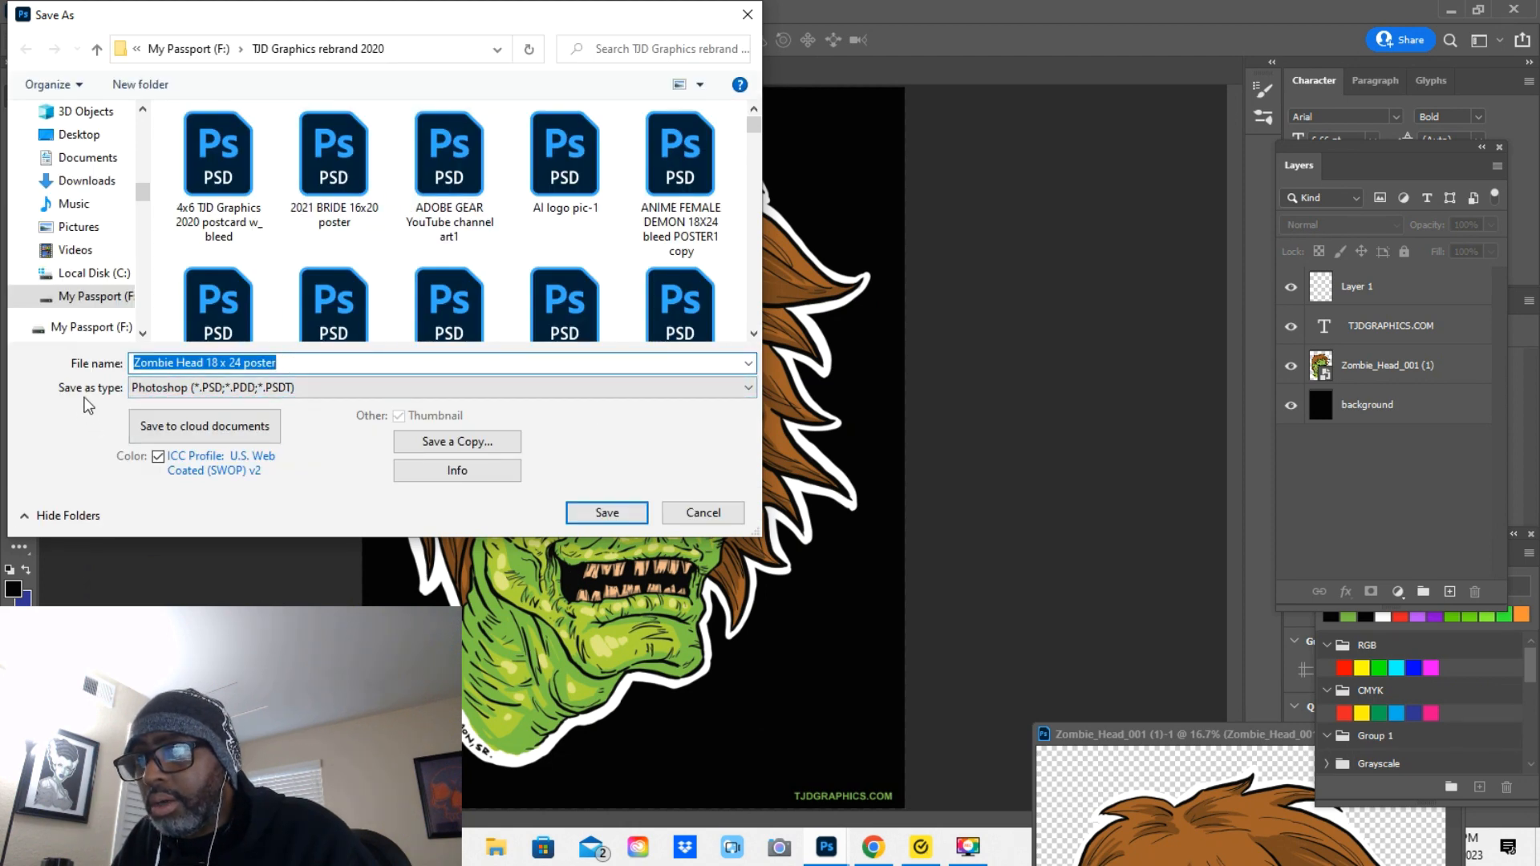
{"action": "left_click", "coordinate": [749, 388]}
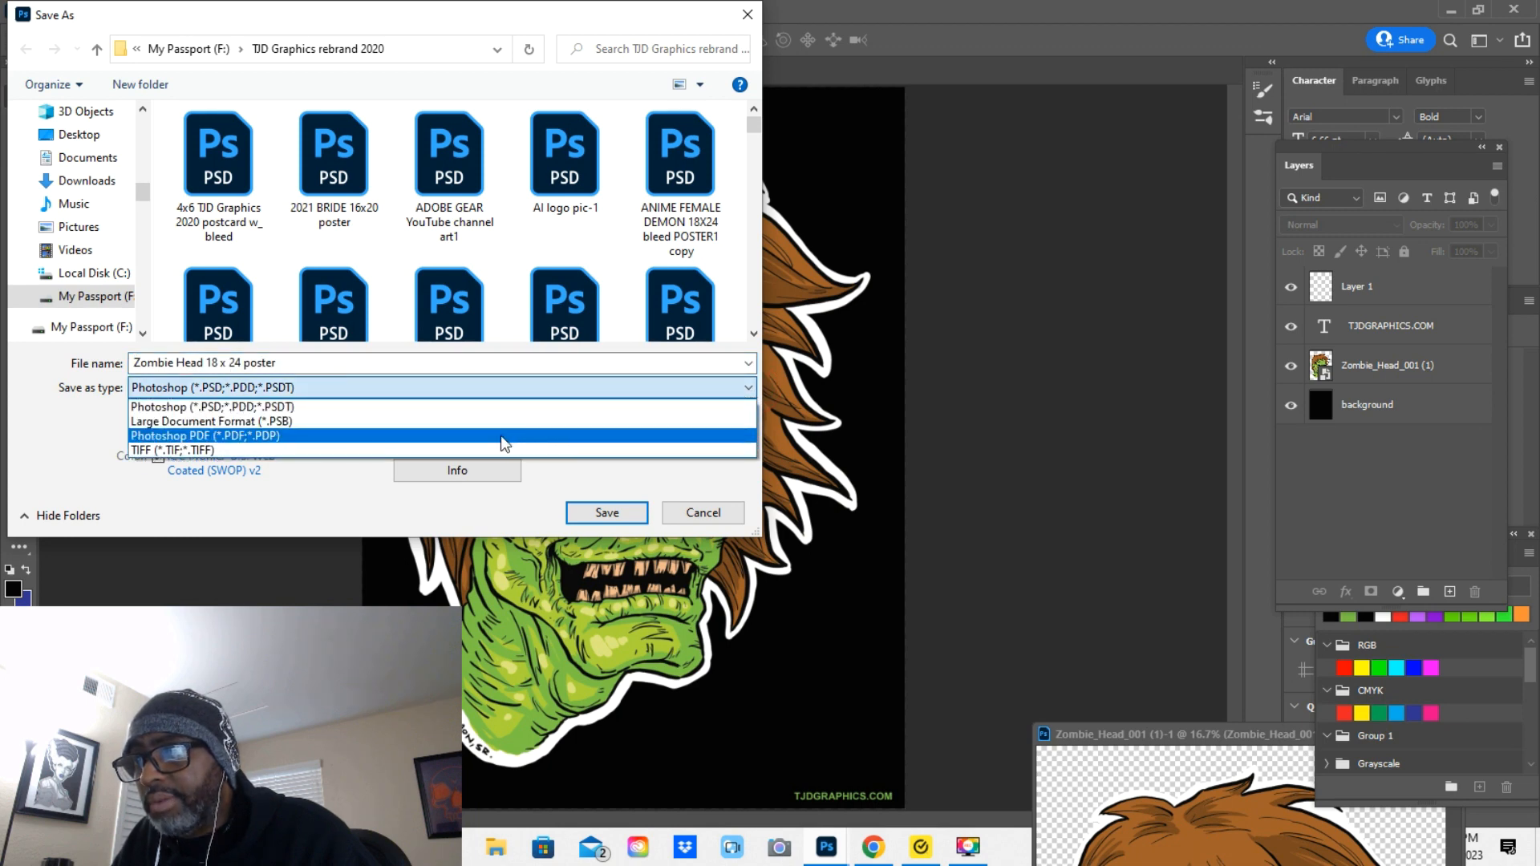
{"action": "left_click", "coordinate": [295, 438]}
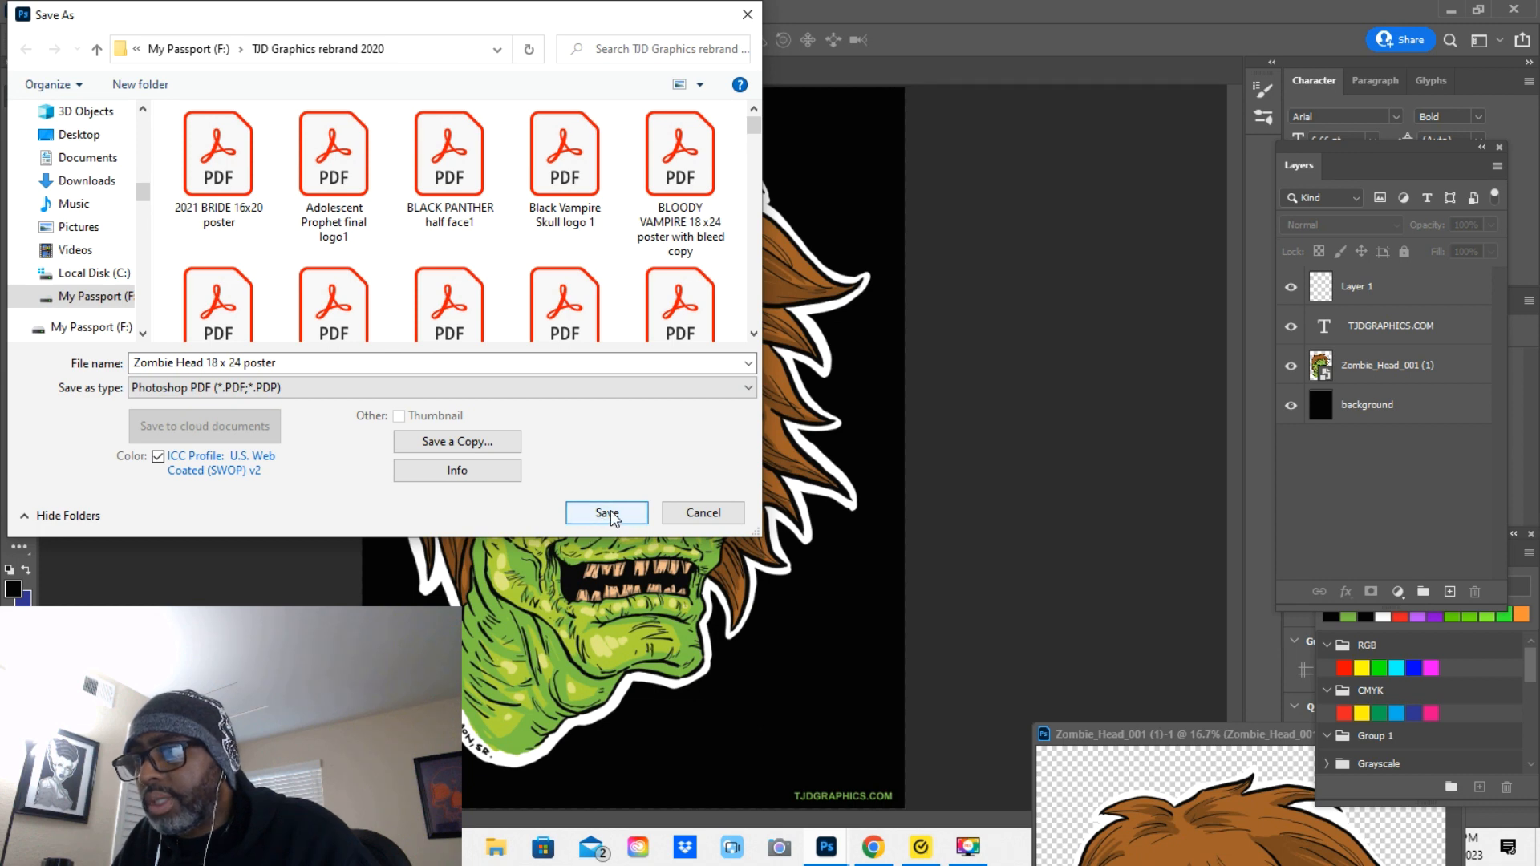
{"action": "left_click", "coordinate": [283, 362]}
{"action": "left_click", "coordinate": [283, 362]}
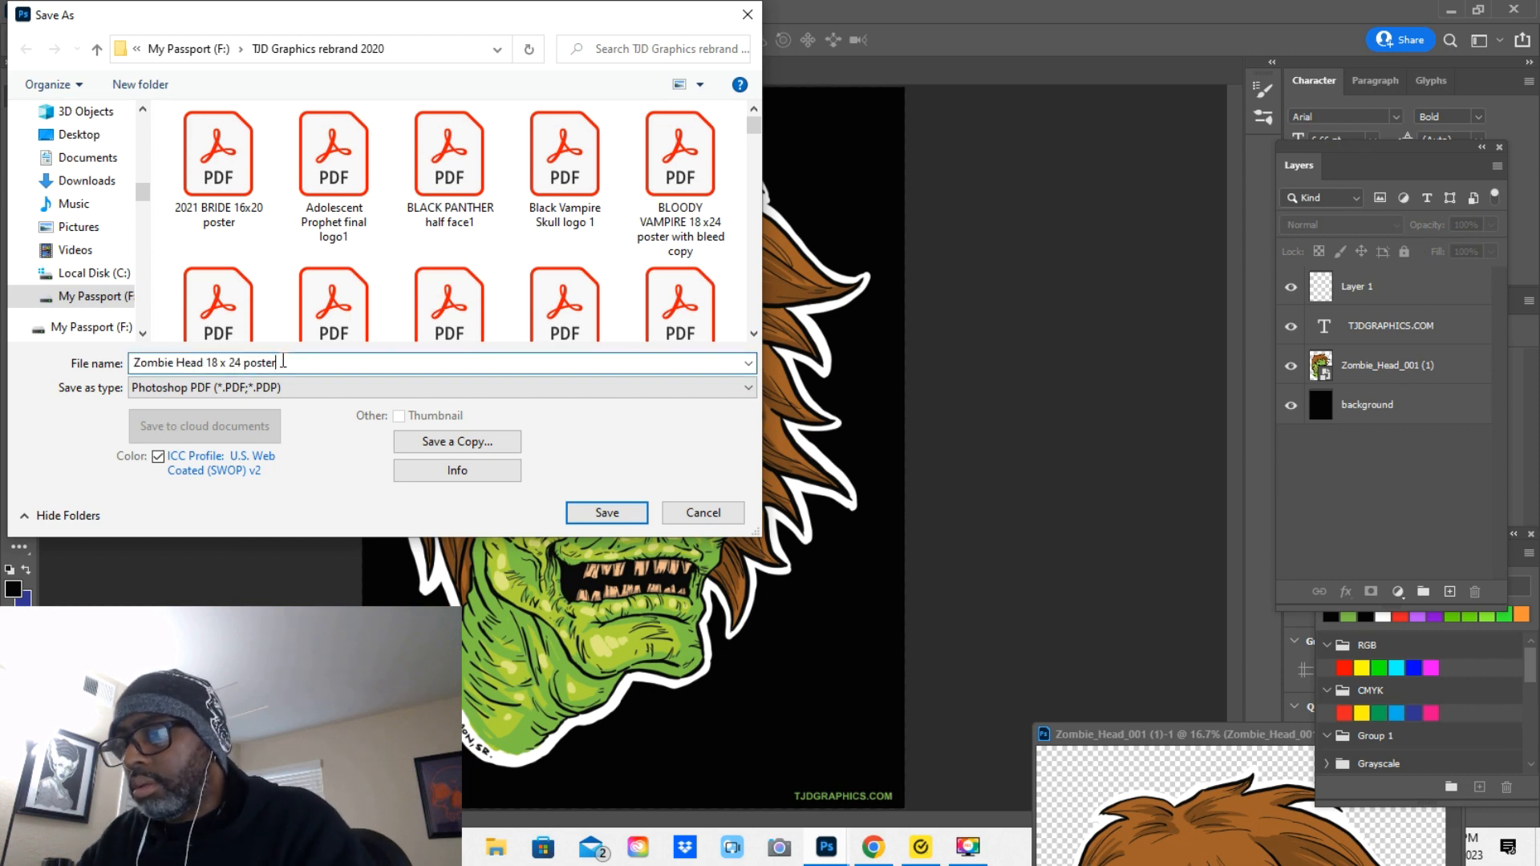
{"action": "type", "text": "with "}
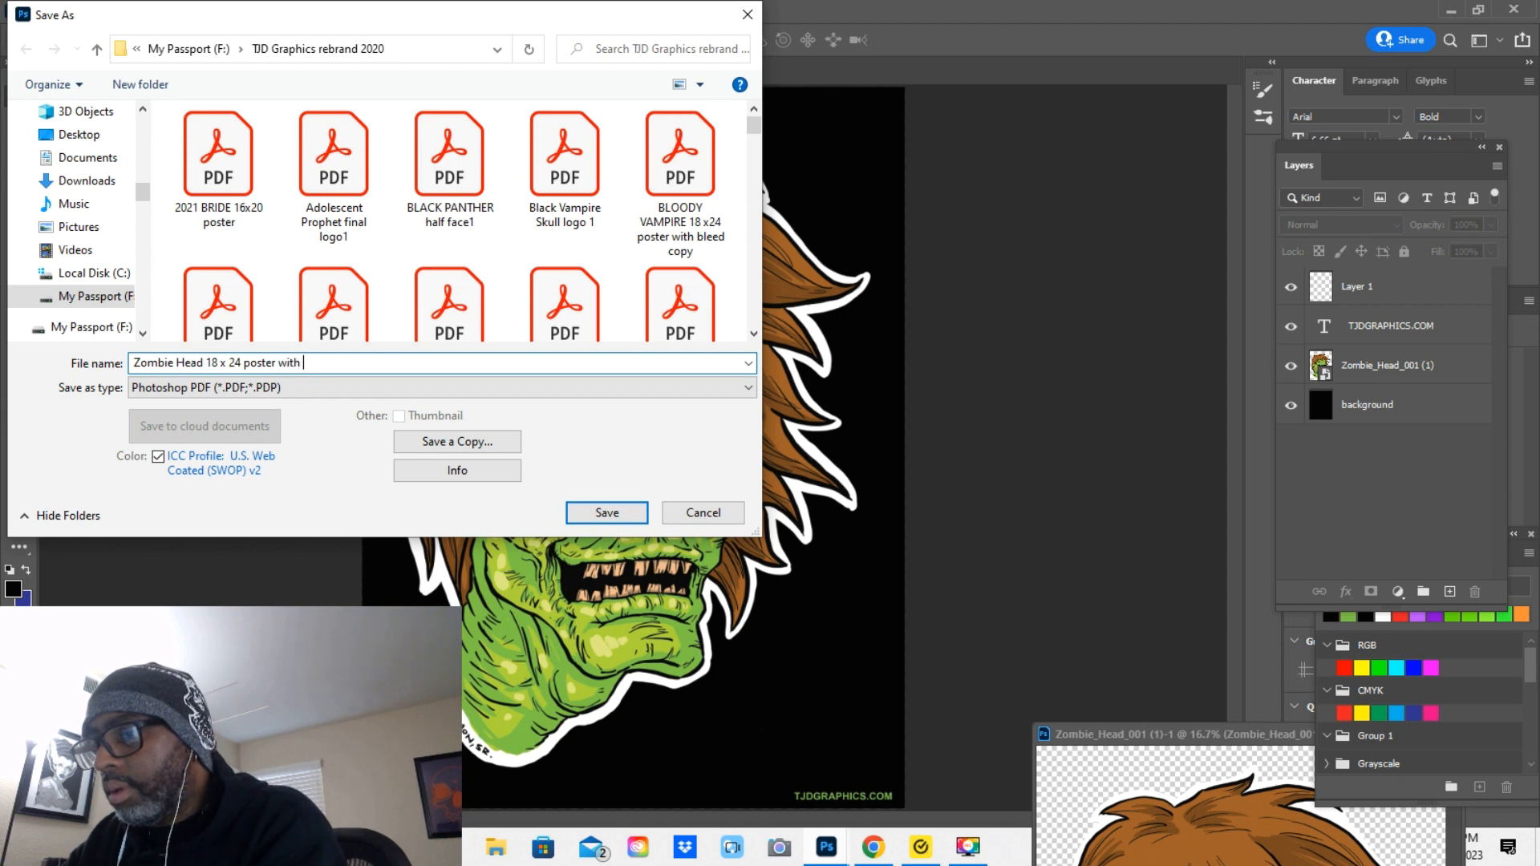
{"action": "type", "text": "bleed"}
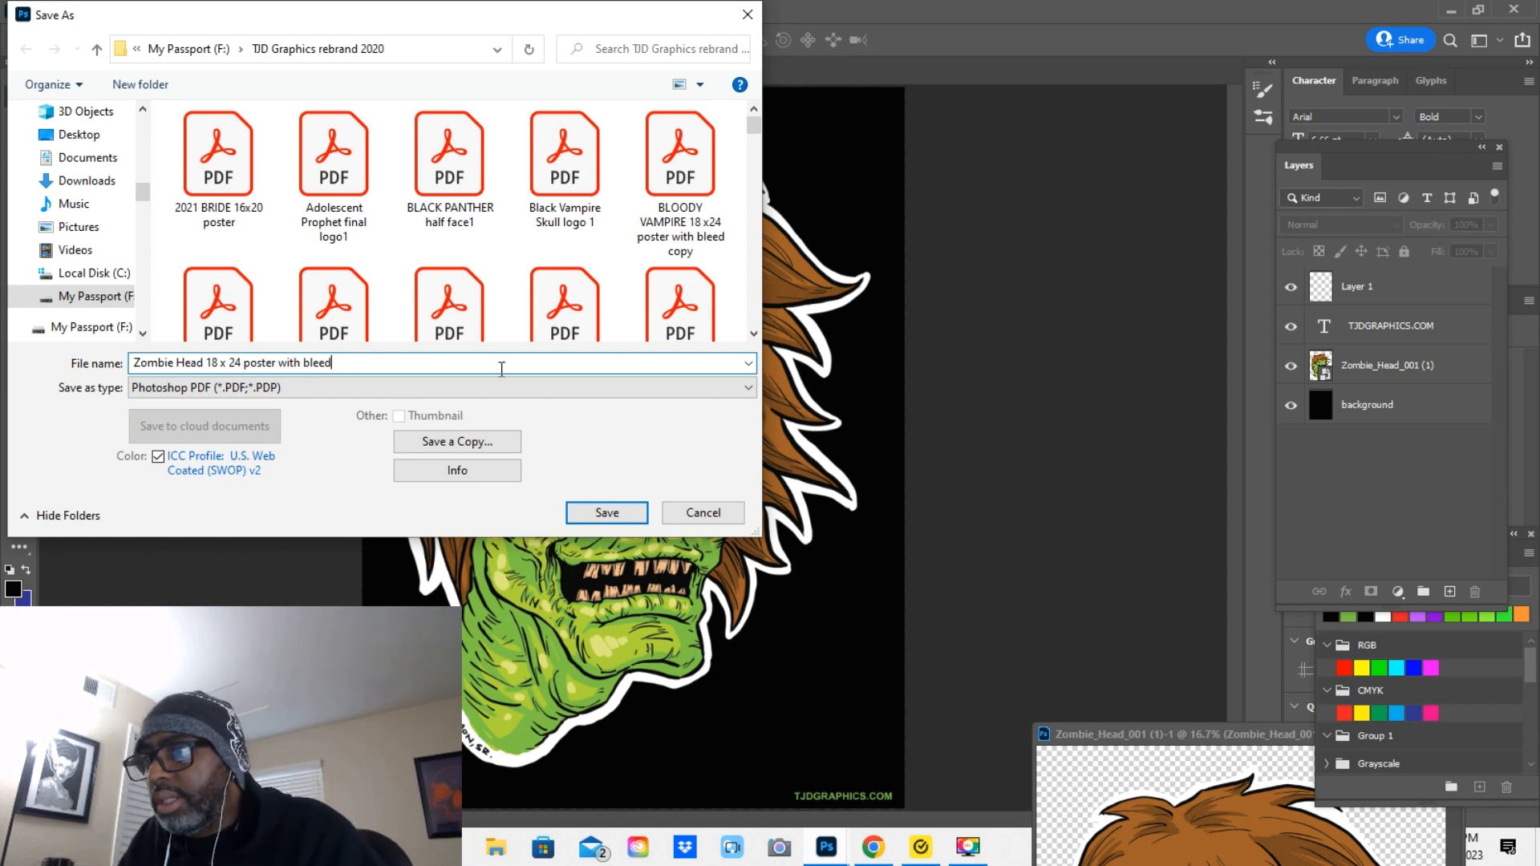
{"action": "left_click", "coordinate": [616, 513]}
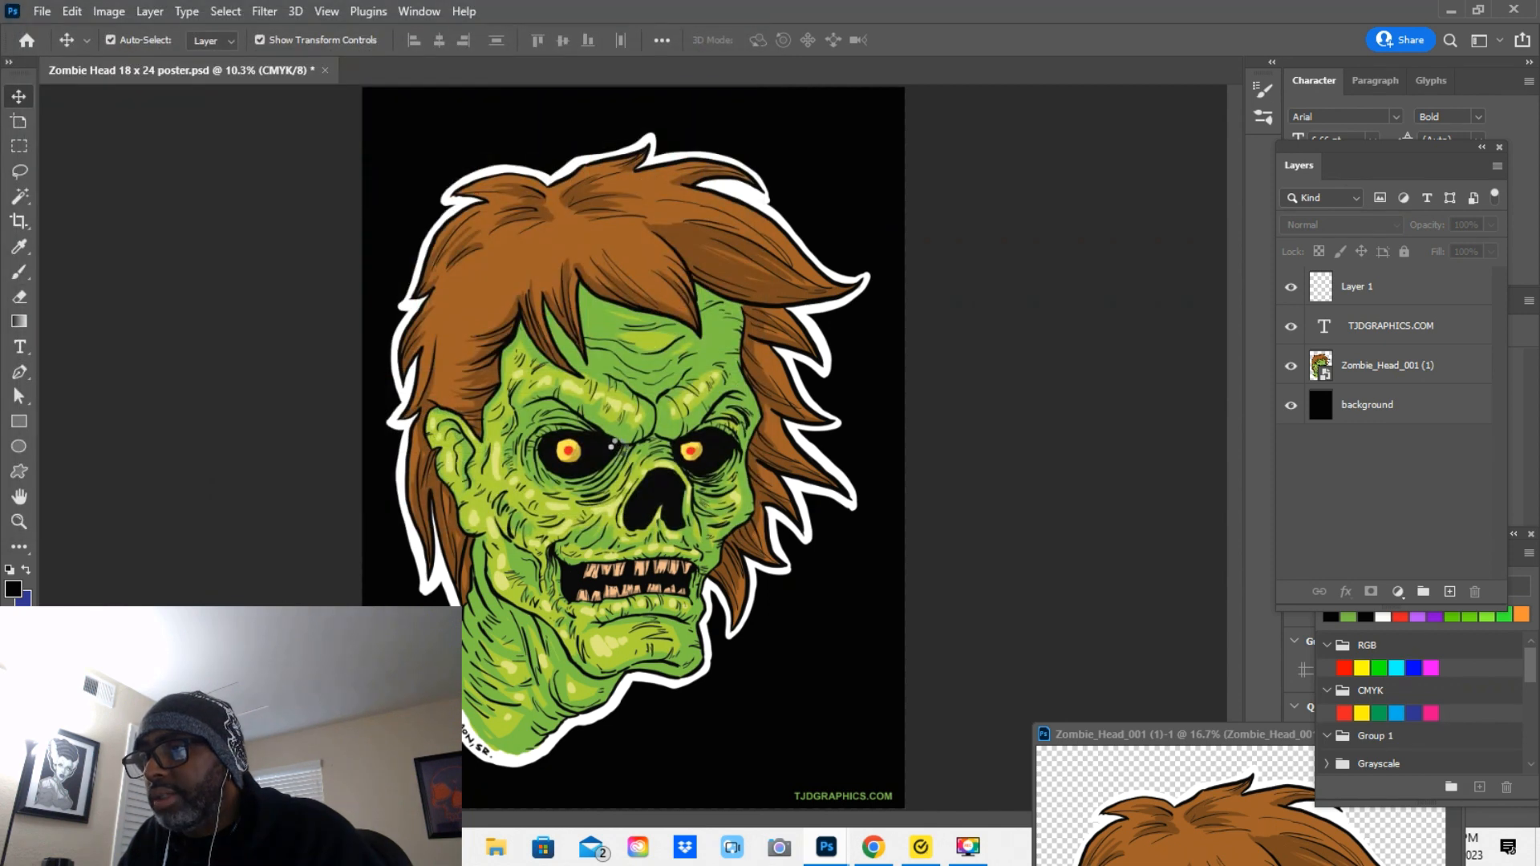
Generate the PDF with the High Quality Print preset, keeping Preserve Photoshop Editing Capabilities enabled and accepting its incompatibility with earlier versions
{"action": "left_click", "coordinate": [764, 337]}
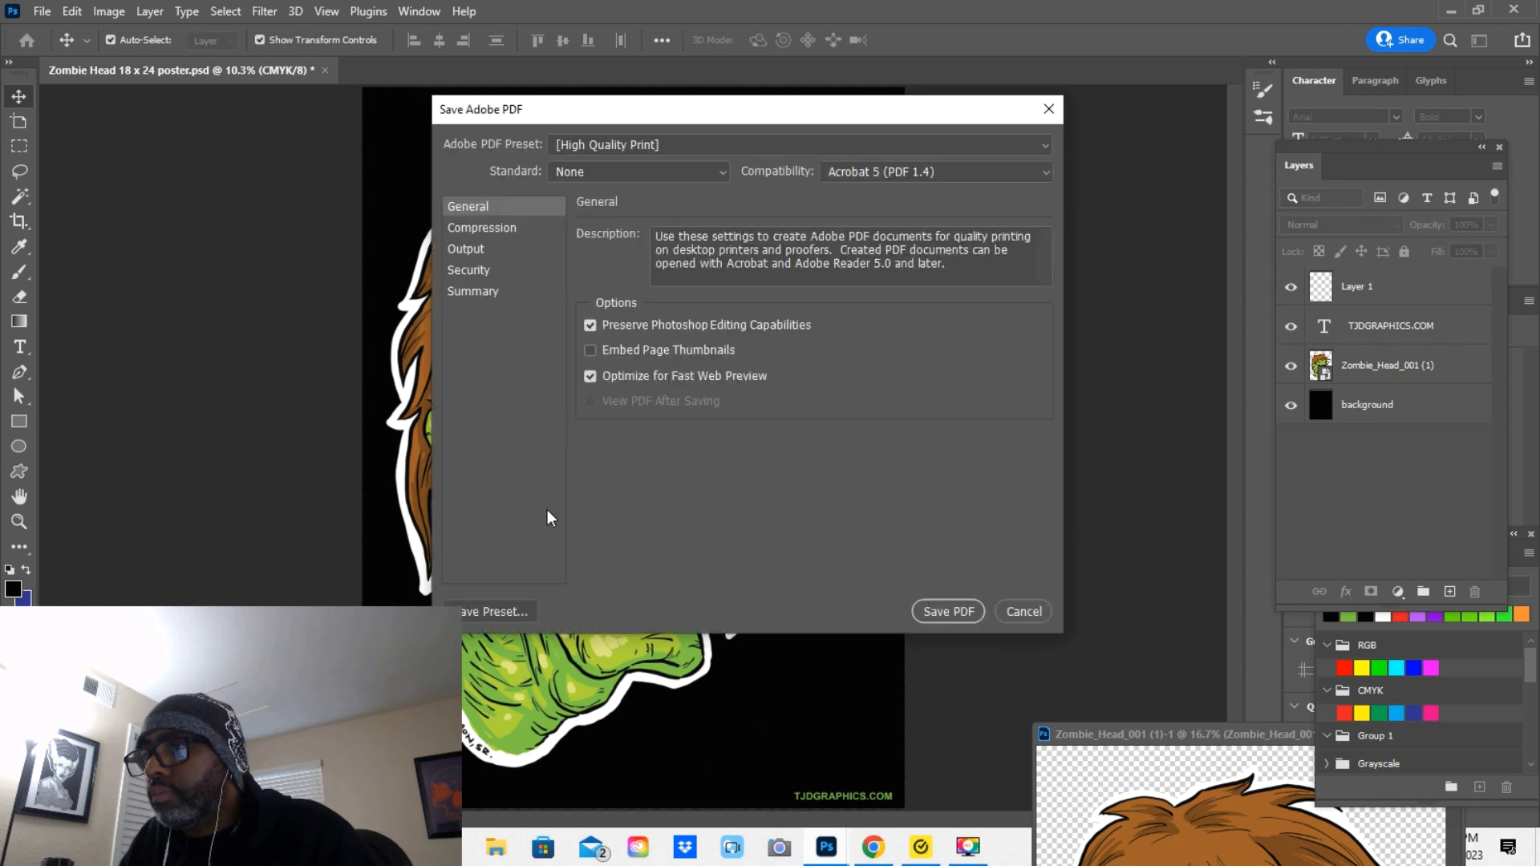
{"action": "left_click", "coordinate": [923, 612]}
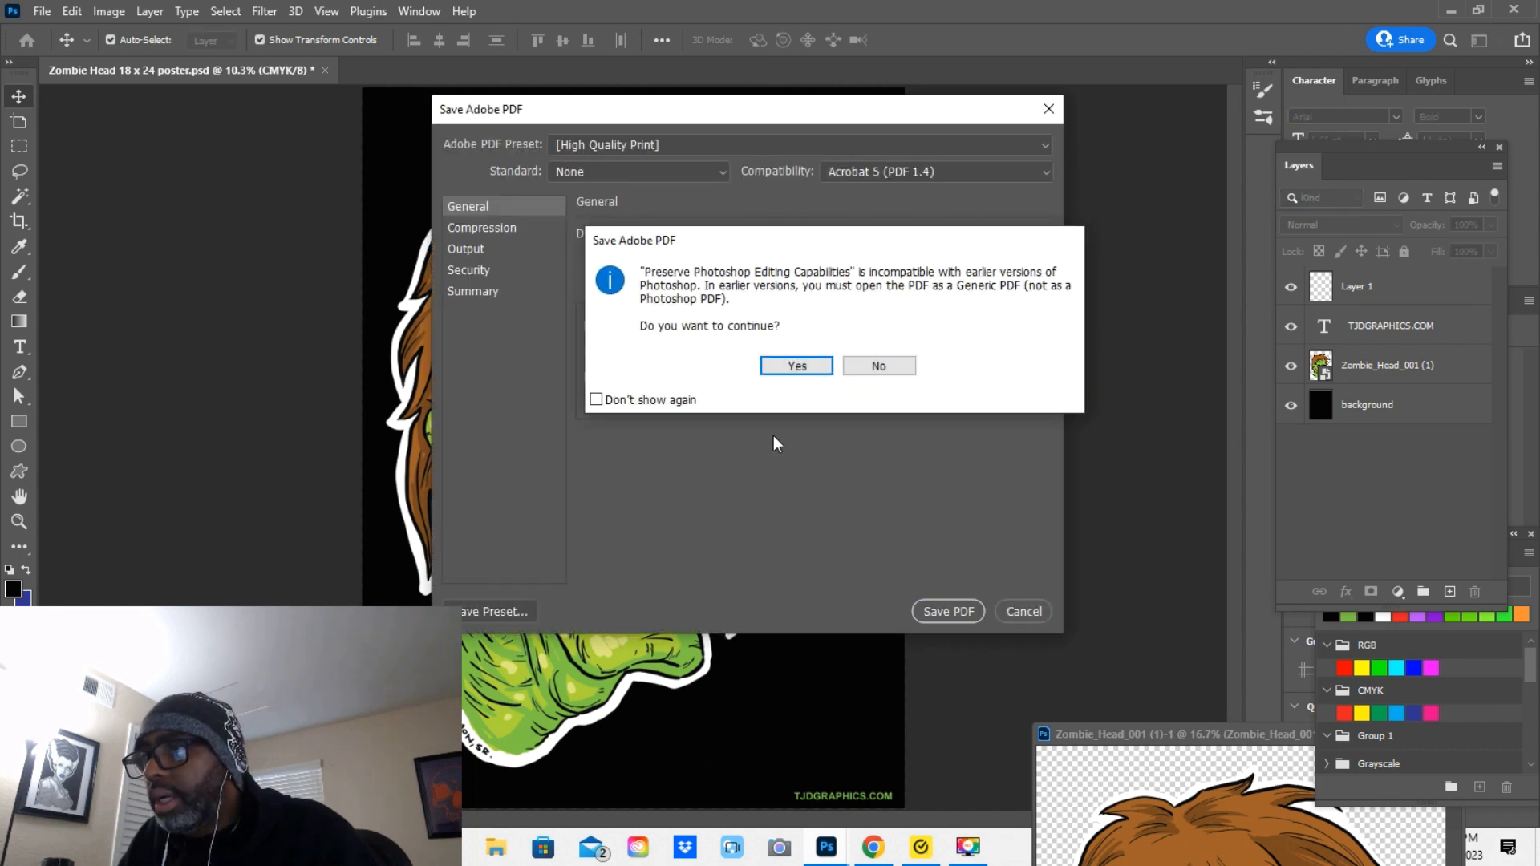
{"action": "left_click", "coordinate": [798, 369]}
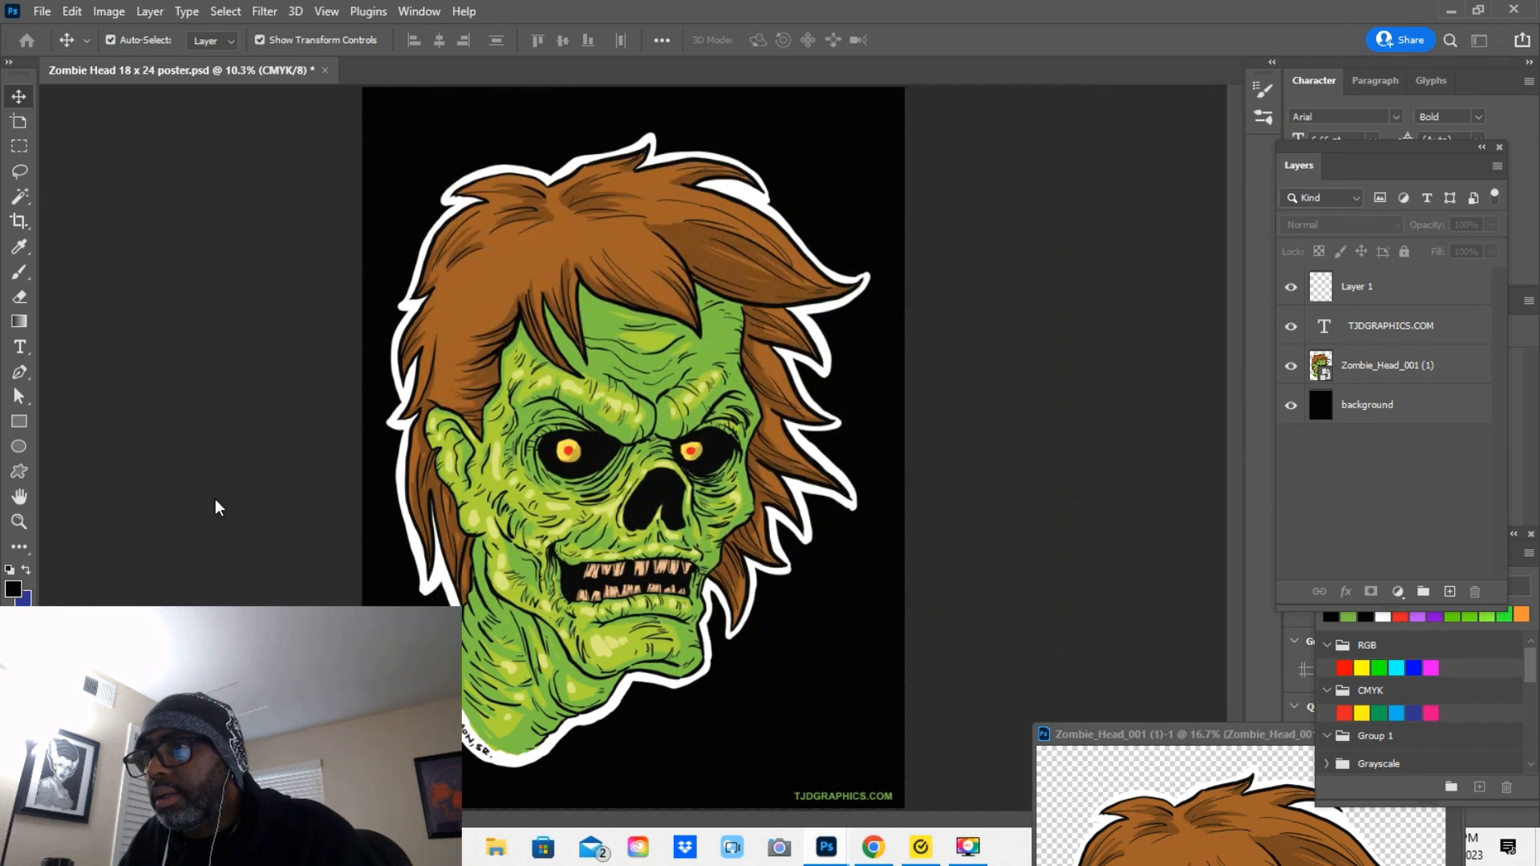